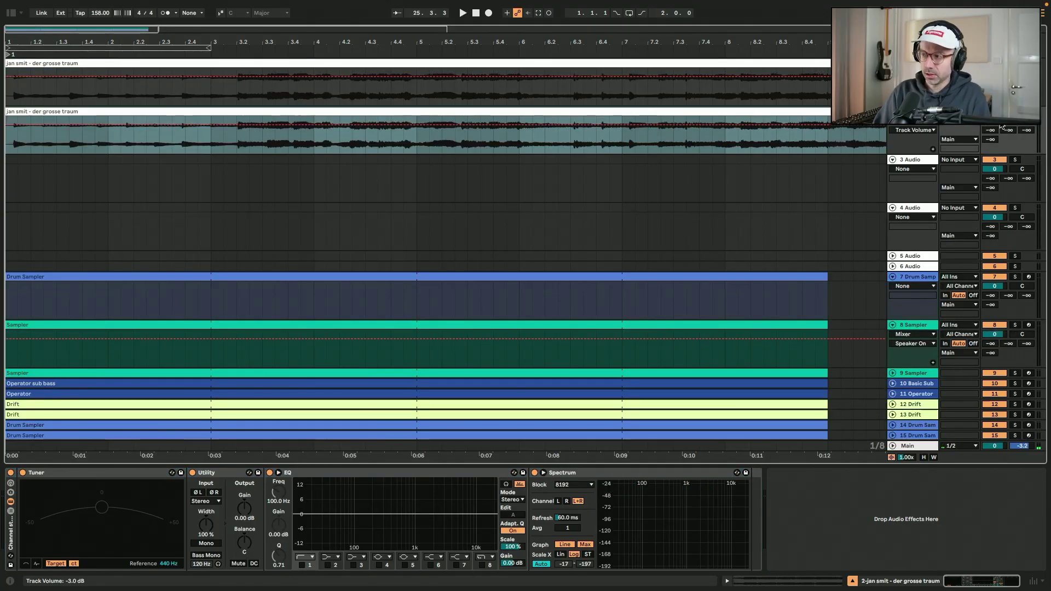
# Step: Cut the section from 3.4.1 to 4.1.1 out of the song clip on the second track
pyautogui.moveTo(287, 136); pyautogui.dragTo(314, 136)
pyautogui.hotkey('ctrl', 'e')
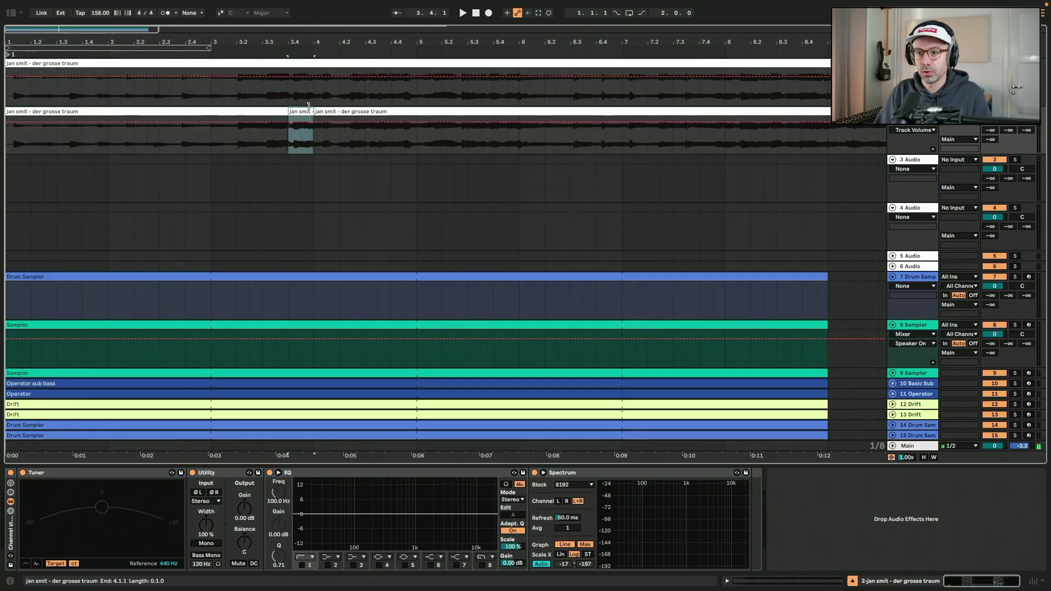
pyautogui.press('Delete')
# Step: Open the first part of the split song clip and set its 1.1.1 beat start at the first transient
pyautogui.doubleClick(165, 114)
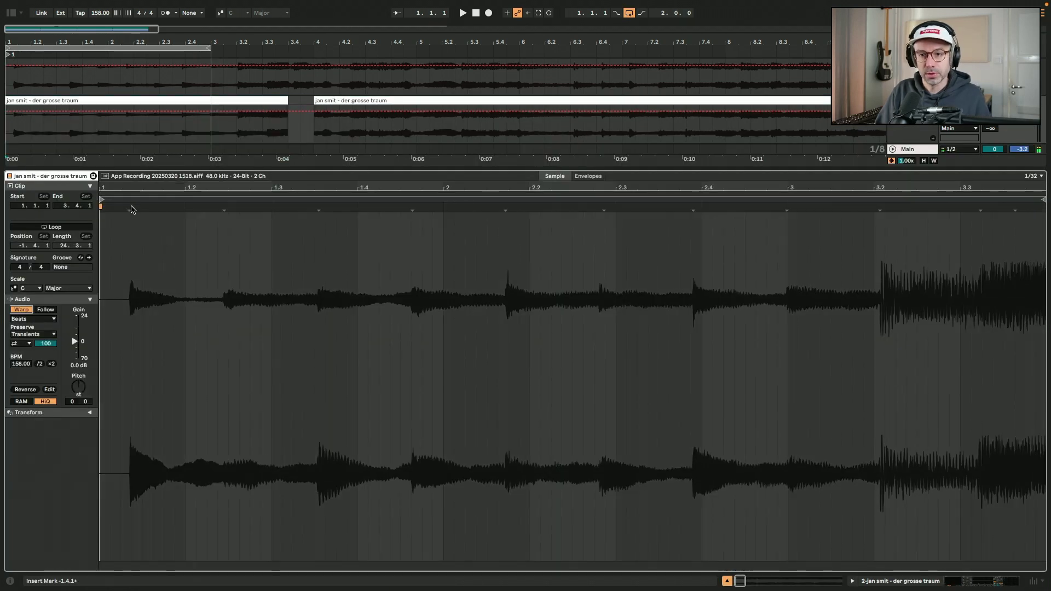
pyautogui.rightClick(131, 209)
pyautogui.click(164, 418)
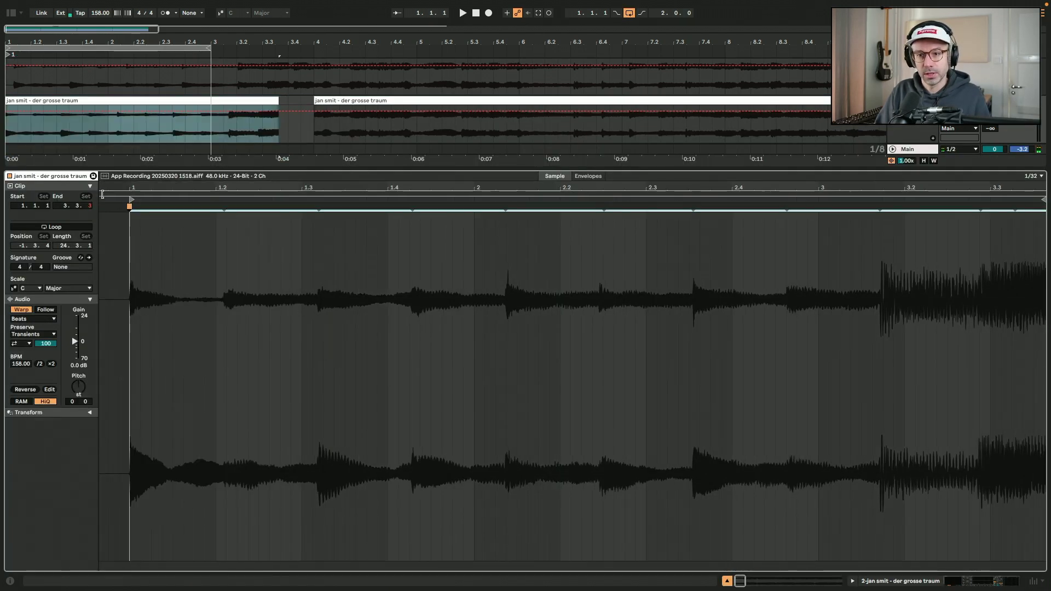
# Step: Warp the clip so the transient where the loud section begins falls exactly on bar 3
pyautogui.hotkey('ctrl', 'a')
pyautogui.scroll(-2, 224, 252)
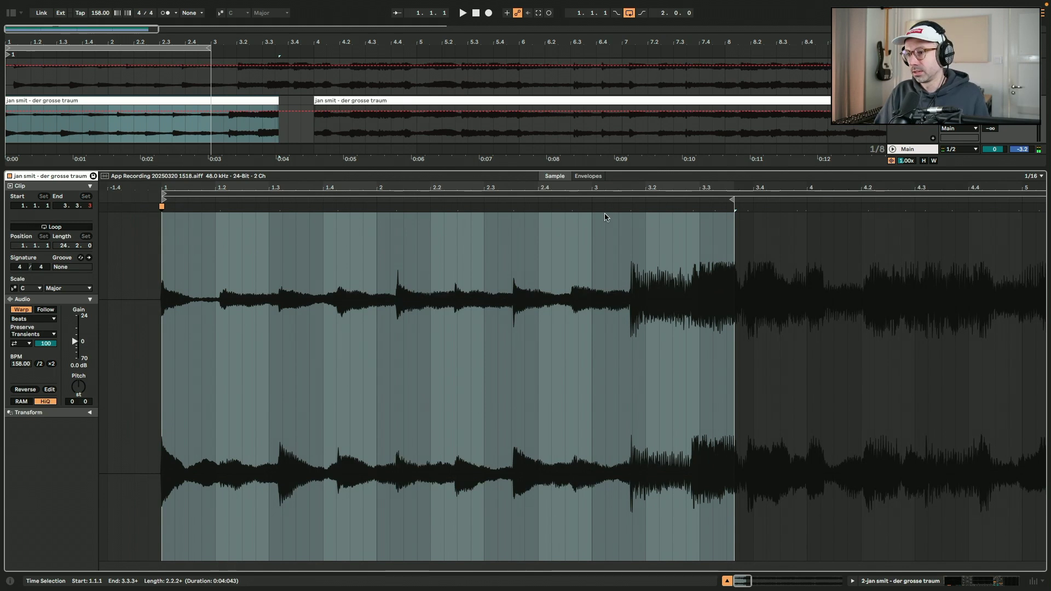
pyautogui.moveTo(630, 208); pyautogui.dragTo(590, 209)
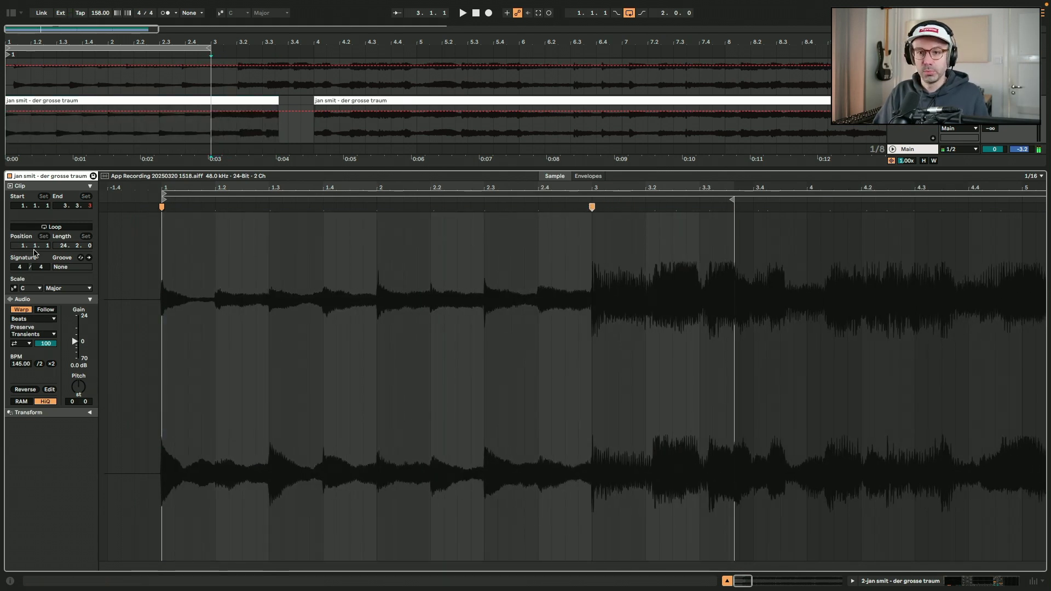
# Step: Loop the clip over two bars from 1.1.1 and crop its sample to that range
pyautogui.click(60, 228)
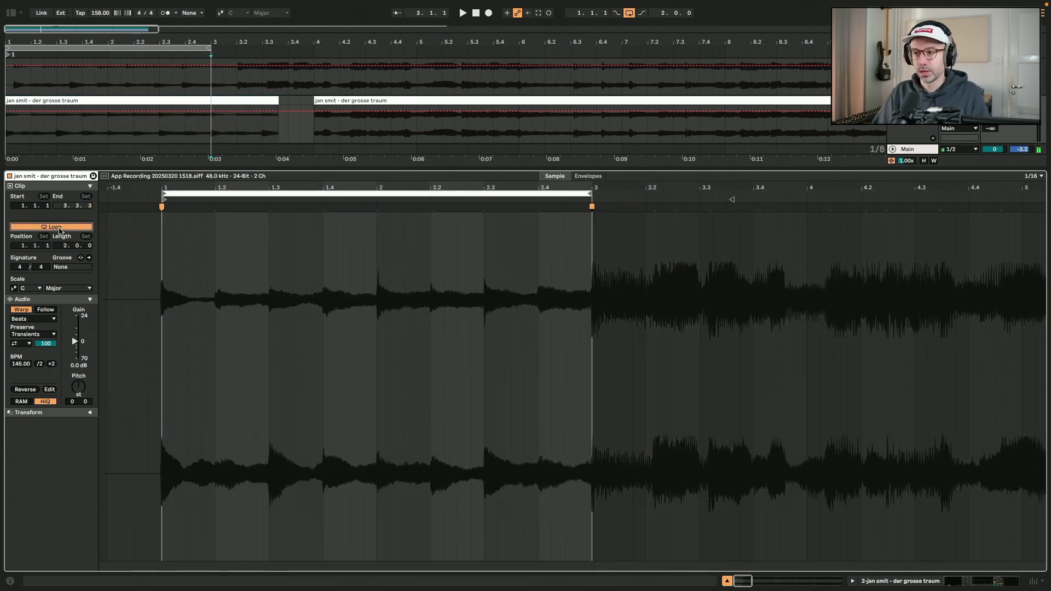
pyautogui.rightClick(564, 392)
pyautogui.click(603, 392)
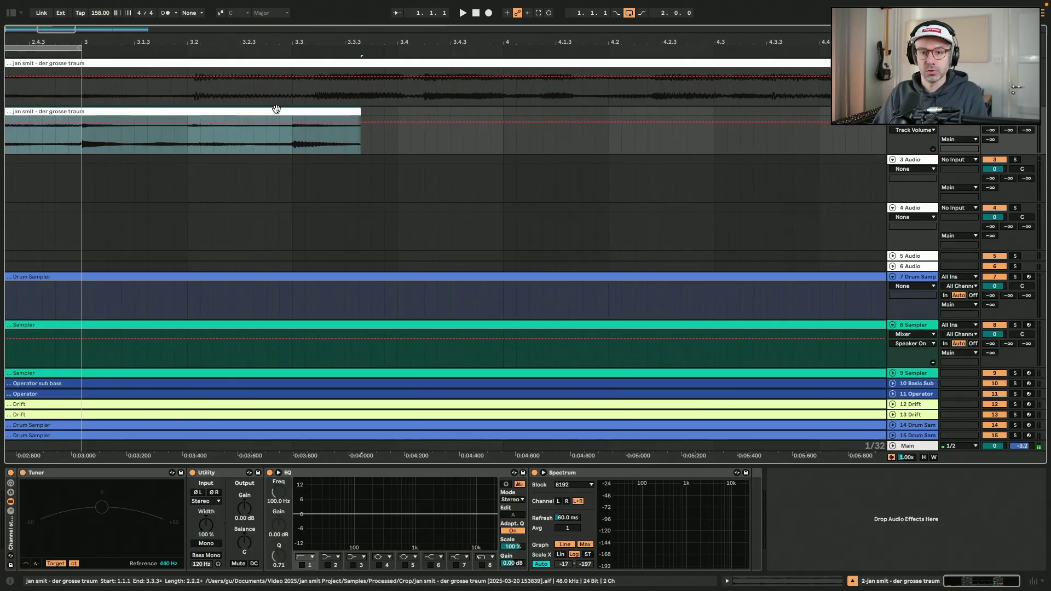
# Step: Trim the song clip in the arrangement to end at 3.1.1 and play the two-bar loop
pyautogui.press('z')
pyautogui.moveTo(885, 111); pyautogui.dragTo(848, 112)
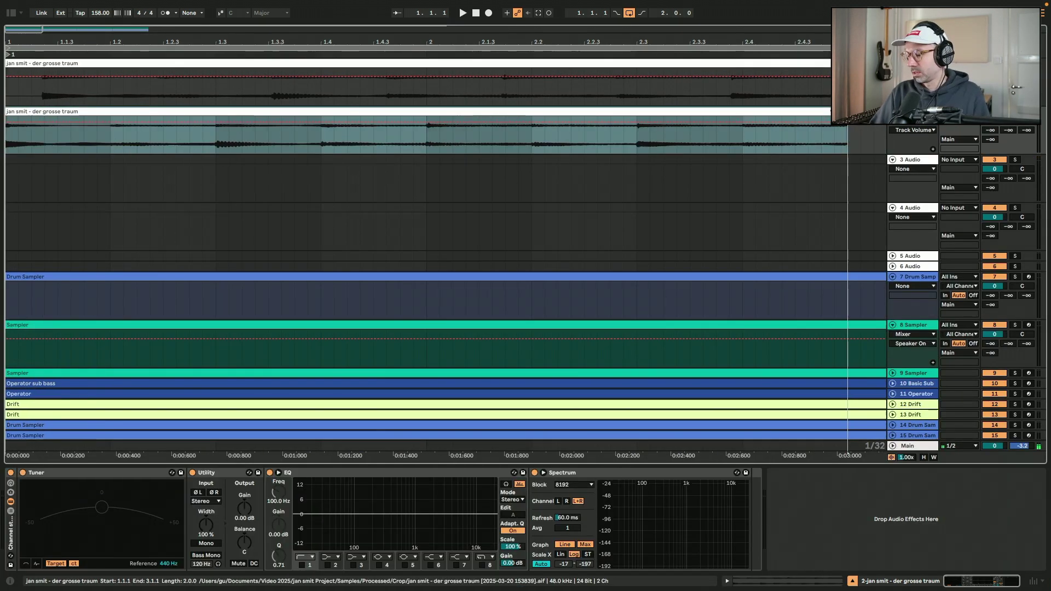
pyautogui.press('Left')
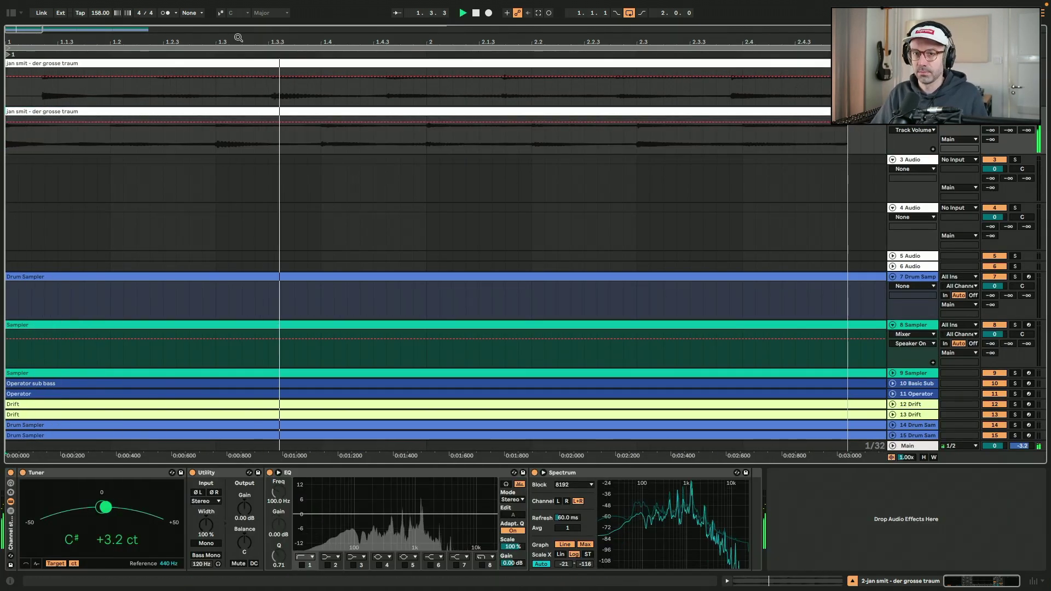
pyautogui.moveTo(31, 30); pyautogui.dragTo(30, 26)
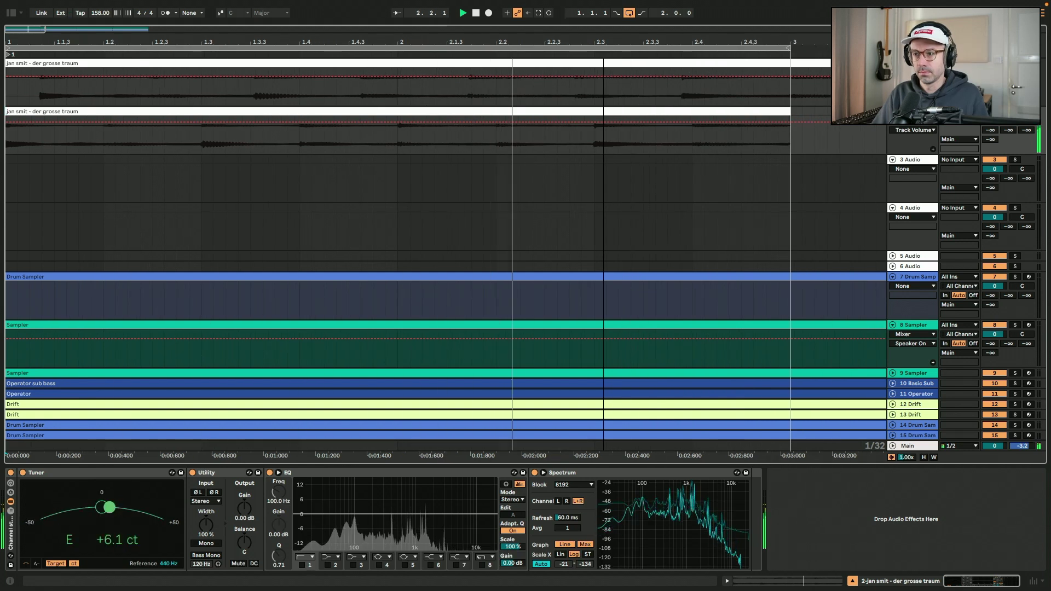
# Step: Transpose the two-bar song clip down 12 semitones and set its warp mode to Complex
pyautogui.doubleClick(303, 111)
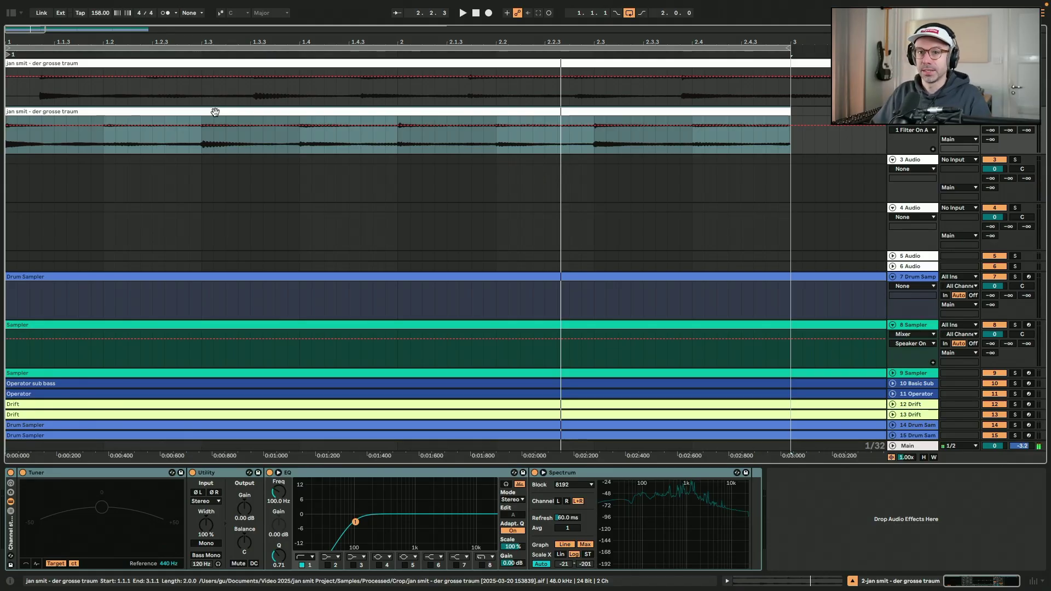
pyautogui.doubleClick(215, 112)
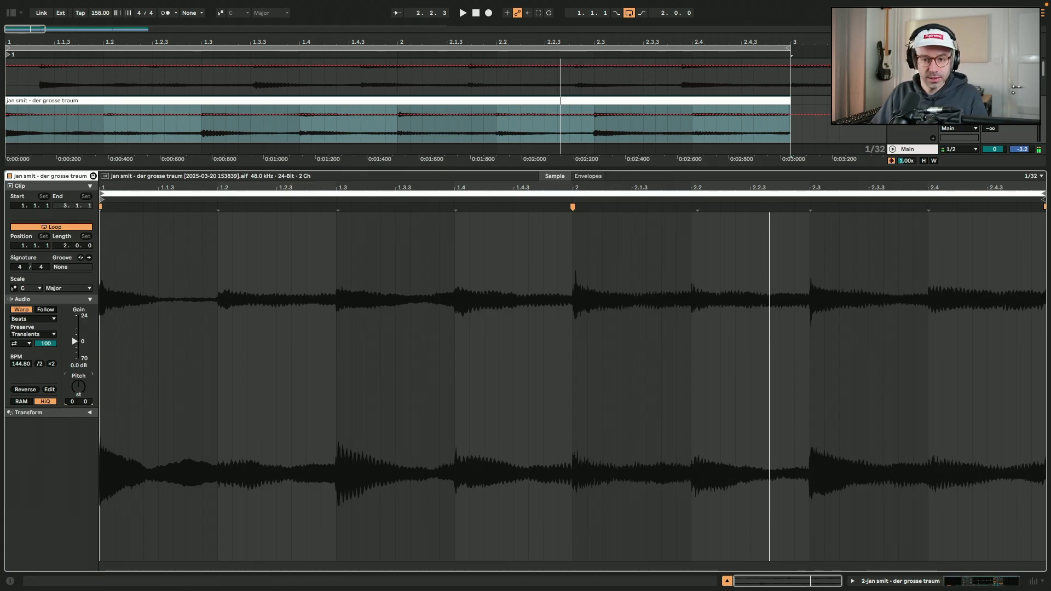
pyautogui.press('space')
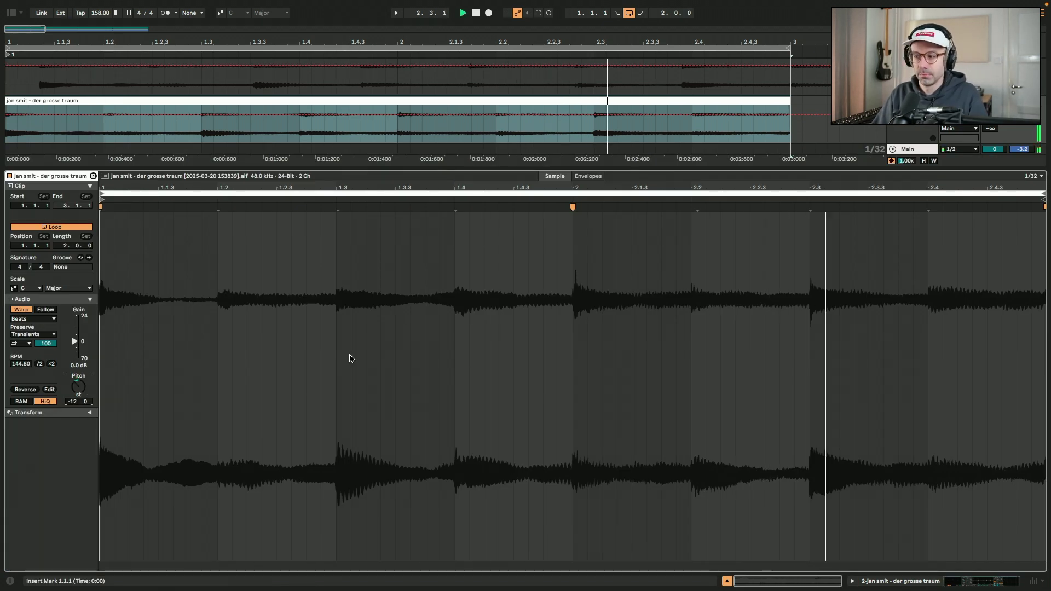
pyautogui.click(40, 320)
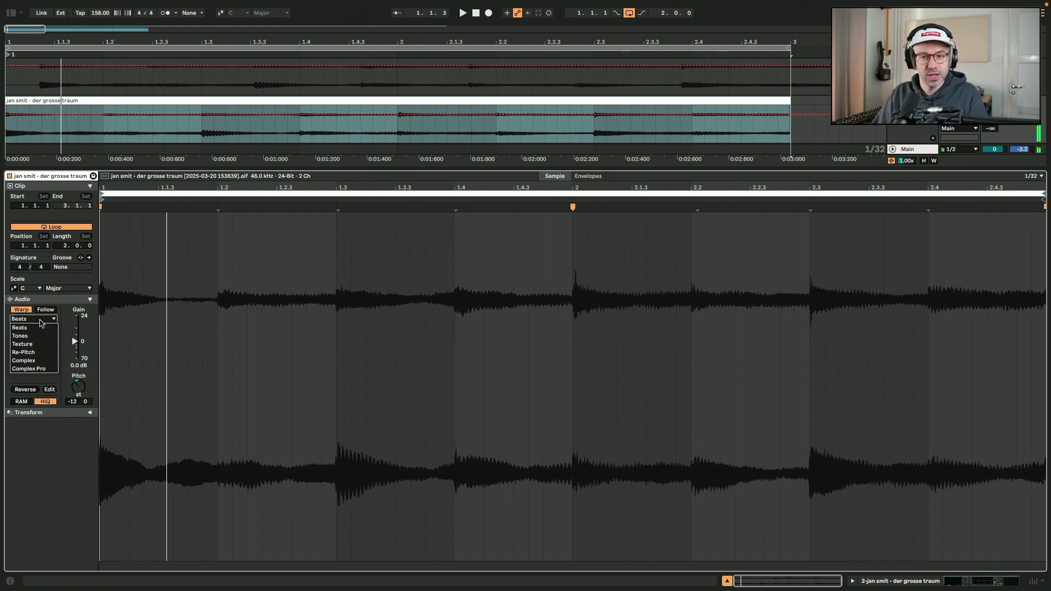
pyautogui.click(45, 360)
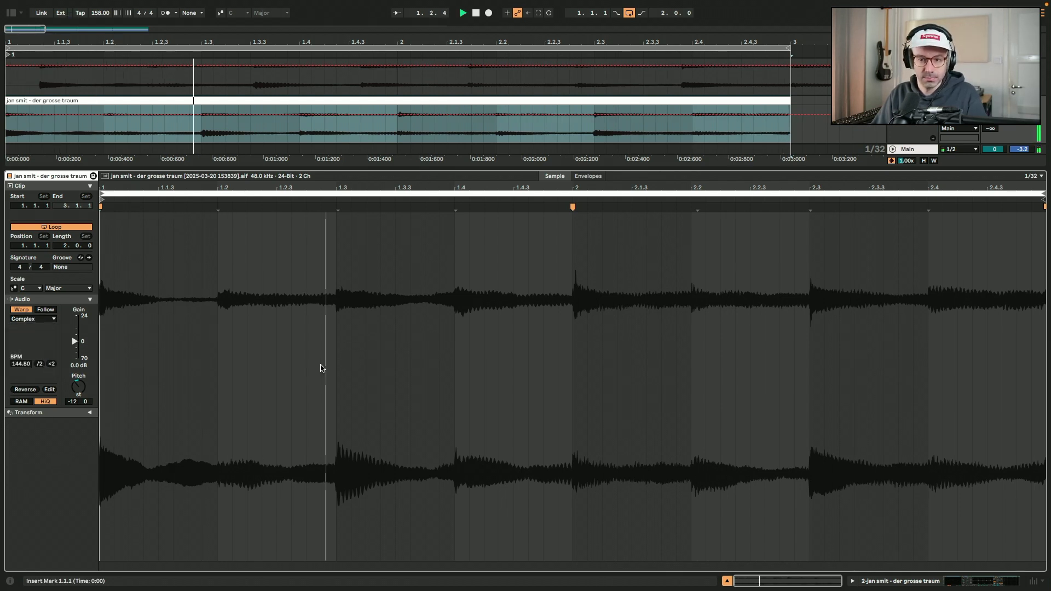
# Step: Audition the samples Kick 38 to Kick 42 in the kicks folder of the Vinyl drums sample pack
pyautogui.hotkey('shift', 'Tab')
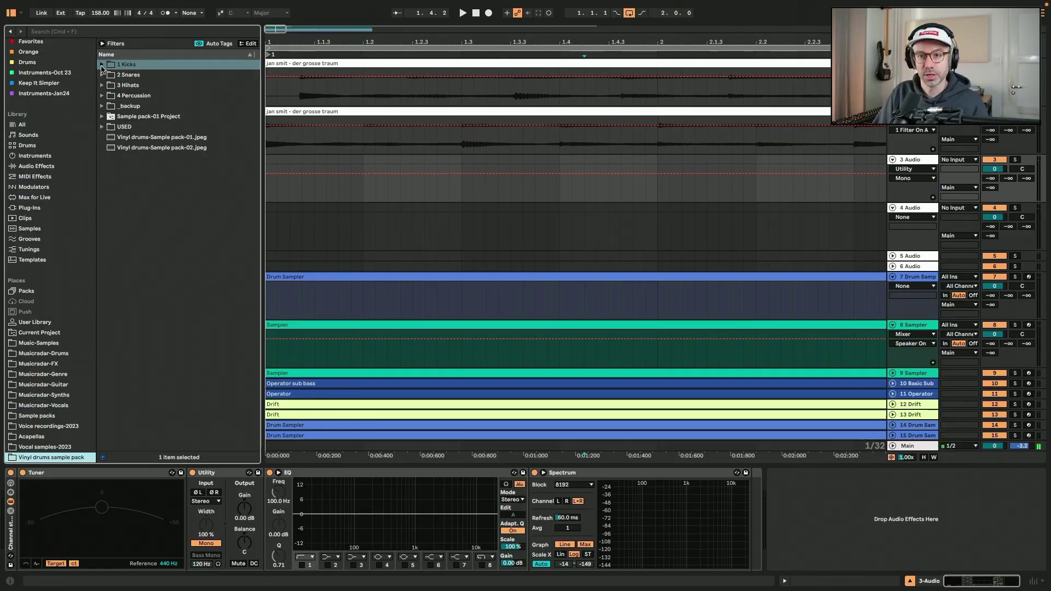
pyautogui.click(101, 65)
pyautogui.scroll(-8, 172, 325)
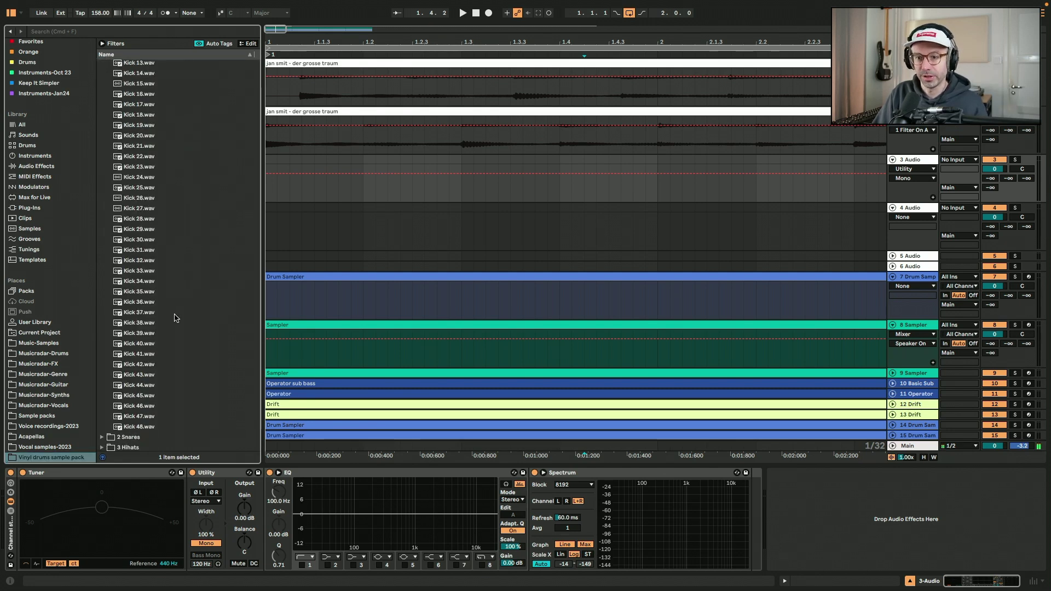
pyautogui.click(183, 324)
pyautogui.click(175, 334)
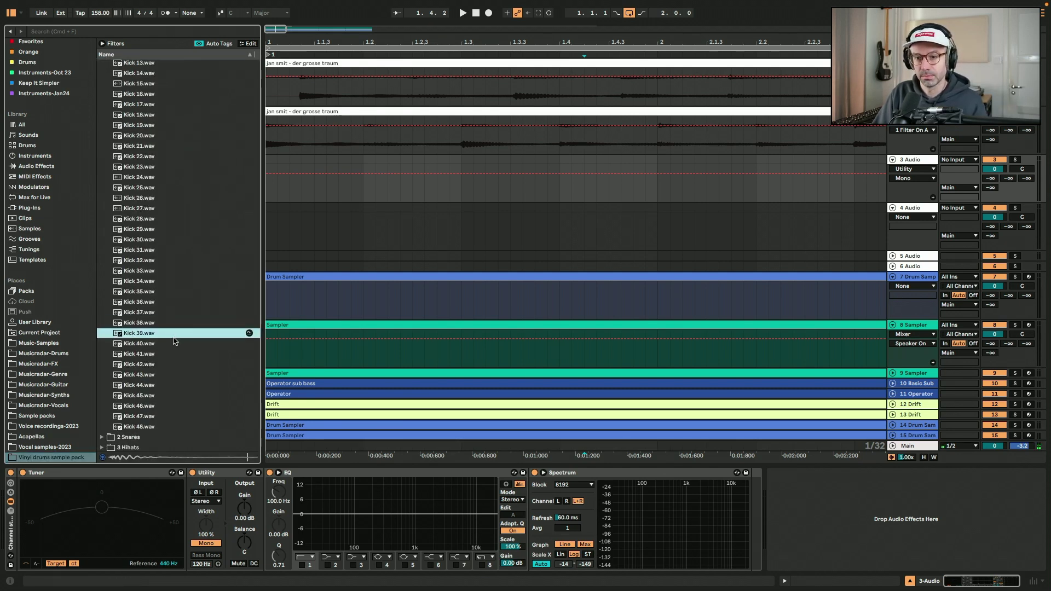
pyautogui.click(174, 344)
pyautogui.click(151, 354)
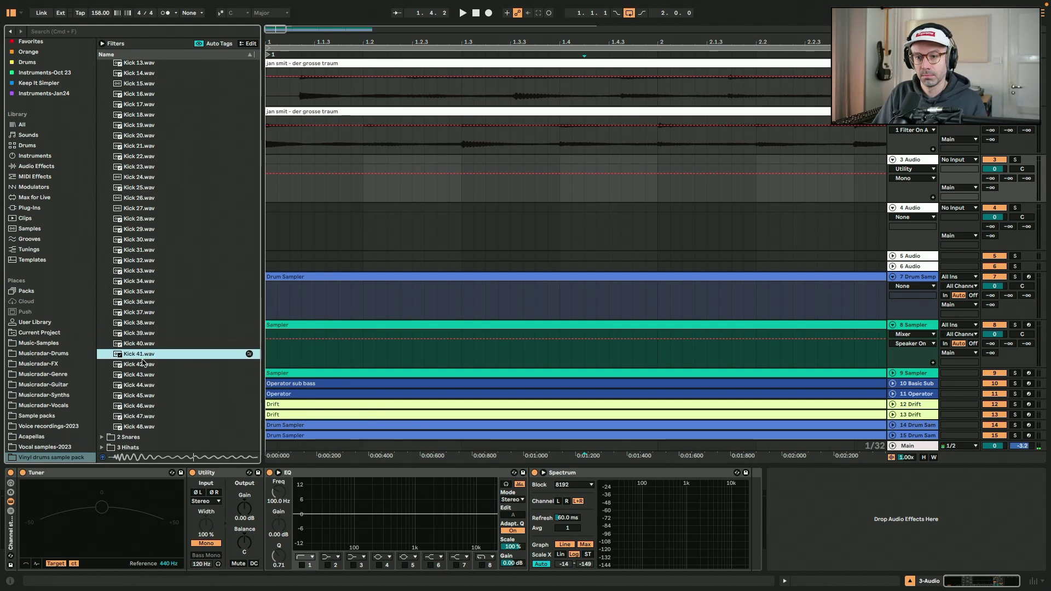
pyautogui.click(142, 363)
pyautogui.click(143, 355)
# Step: Place Kick 41 at 1.1.1 on audio track 3 and play it along with the loop
pyautogui.moveTo(134, 356); pyautogui.dragTo(278, 175)
pyautogui.press('super+alt+b')
pyautogui.press('space')
pyautogui.press('space')
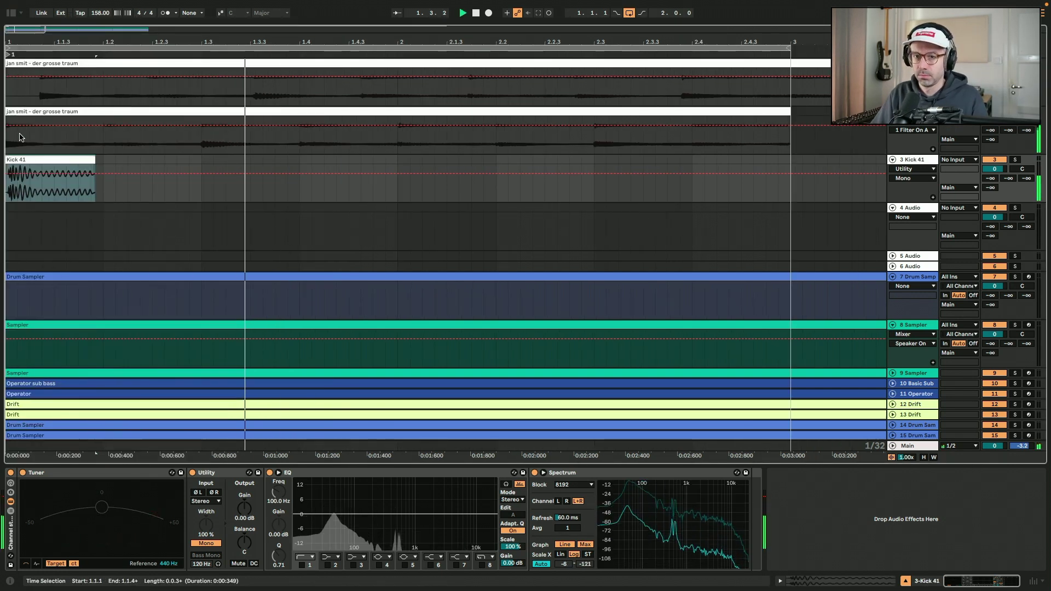
# Step: Shorten the kick clip with a fade-out and repeat it every two beats across both bars
pyautogui.moveTo(80, 189); pyautogui.dragTo(241, 160)
pyautogui.press('super+alt+f')
pyautogui.keyDown('shift'); pyautogui.click(398, 166); pyautogui.keyUp('shift')
pyautogui.press('super+d')
pyautogui.press('super+d')
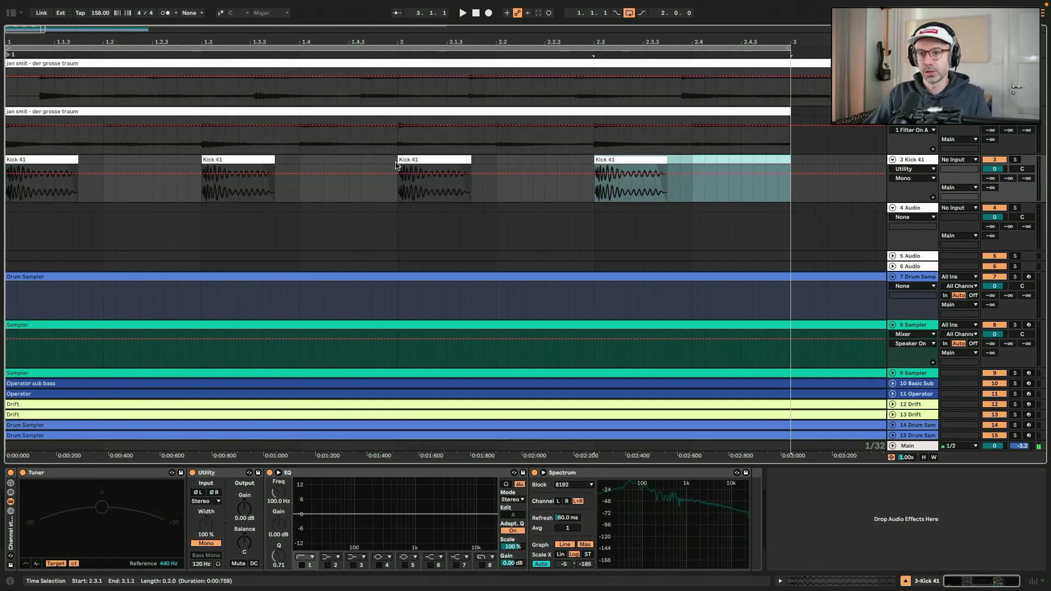
pyautogui.press('space')
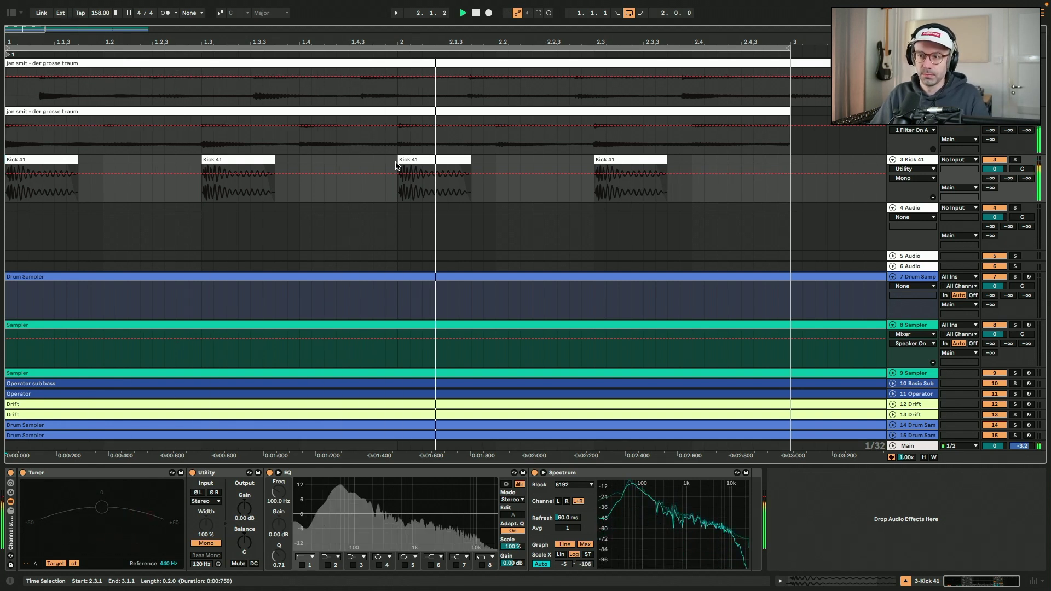
# Step: Audition several samples between Snare 09 and Snare 15 in the snares folder of the sample pack
pyautogui.press('super+alt+b')
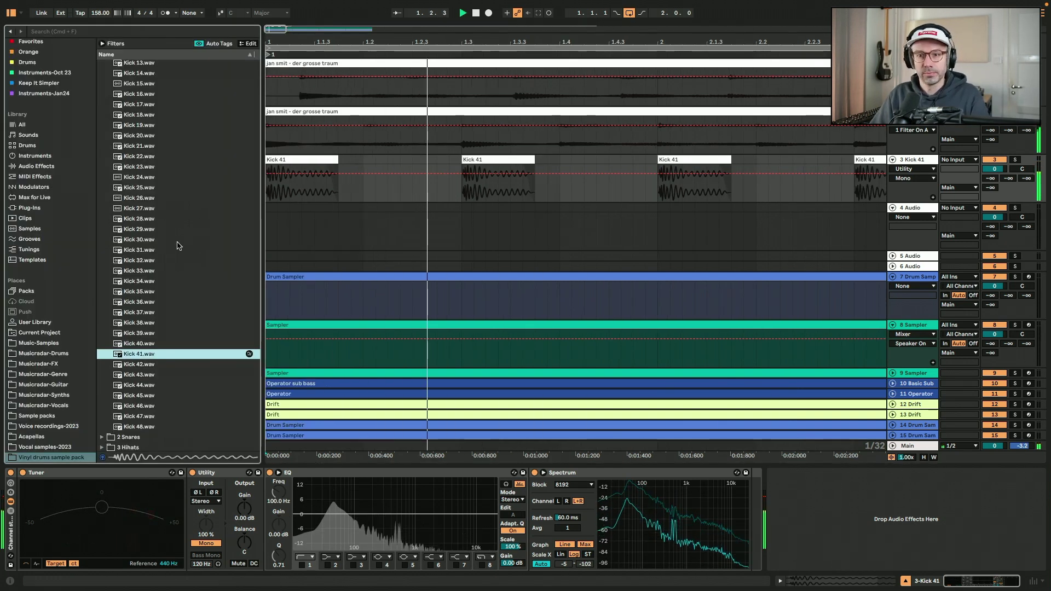
pyautogui.press('space')
pyautogui.press('Left')
pyautogui.press('Down')
pyautogui.press('Right')
pyautogui.click(179, 169)
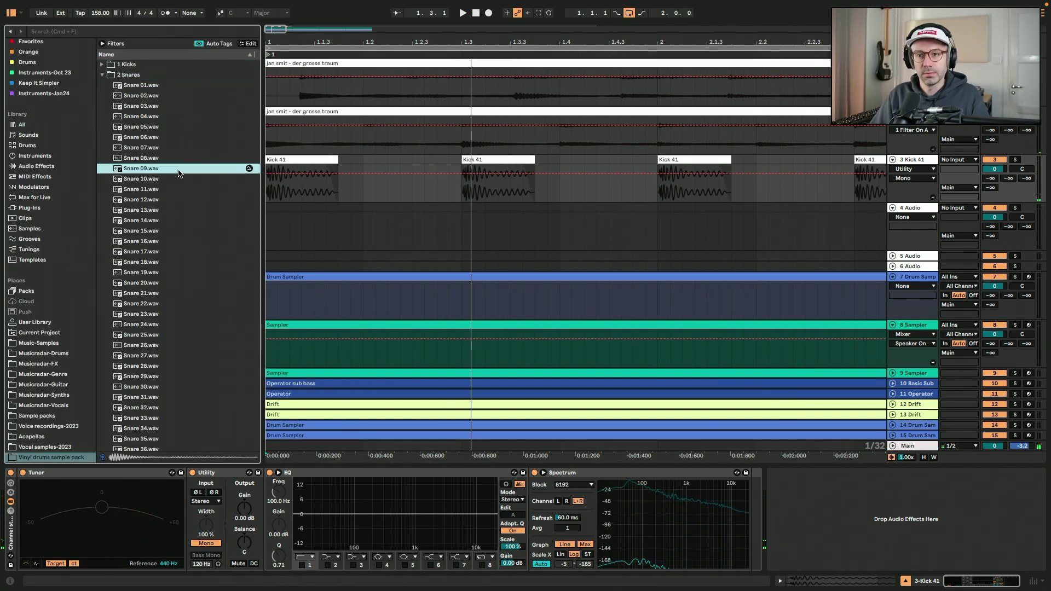
pyautogui.click(179, 191)
pyautogui.click(177, 220)
pyautogui.click(171, 230)
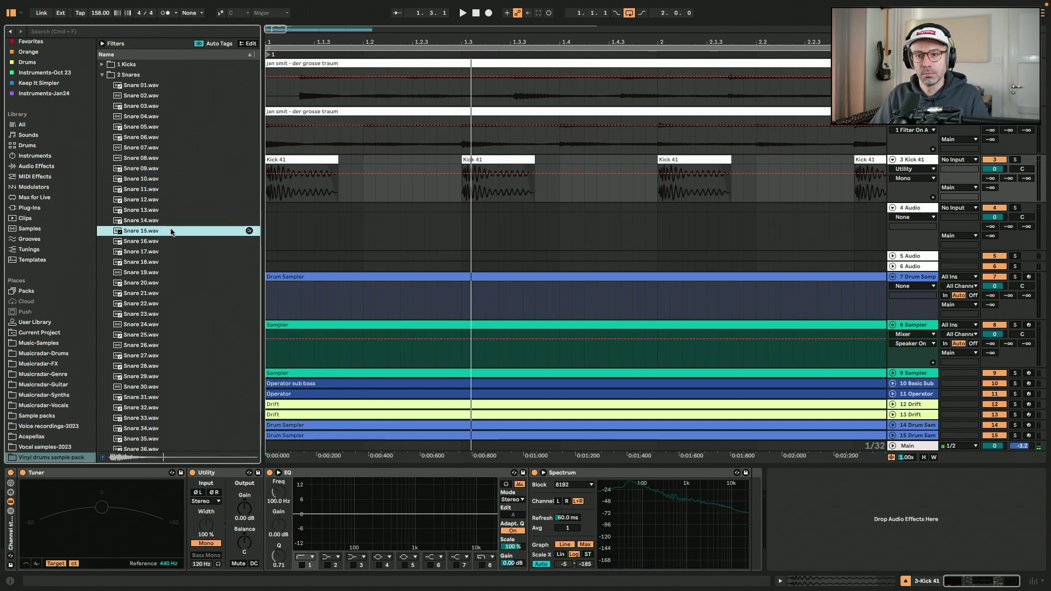
pyautogui.click(151, 224)
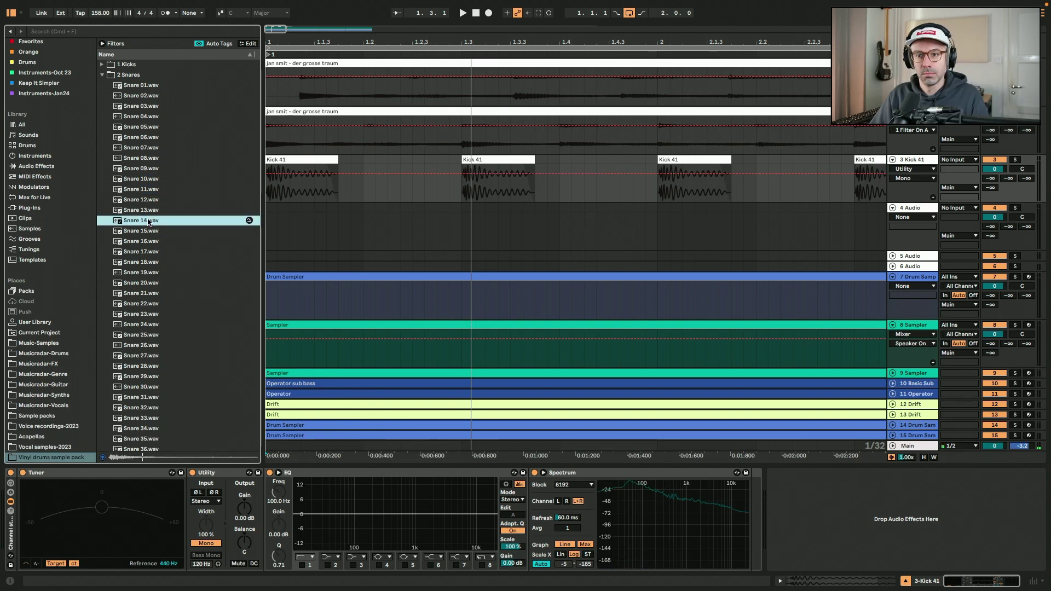
# Step: Place Snare 15 at 1.2.1 on audio track 4 and shorten it with a fade-out
pyautogui.moveTo(147, 225); pyautogui.dragTo(371, 226)
pyautogui.press('super+alt+b')
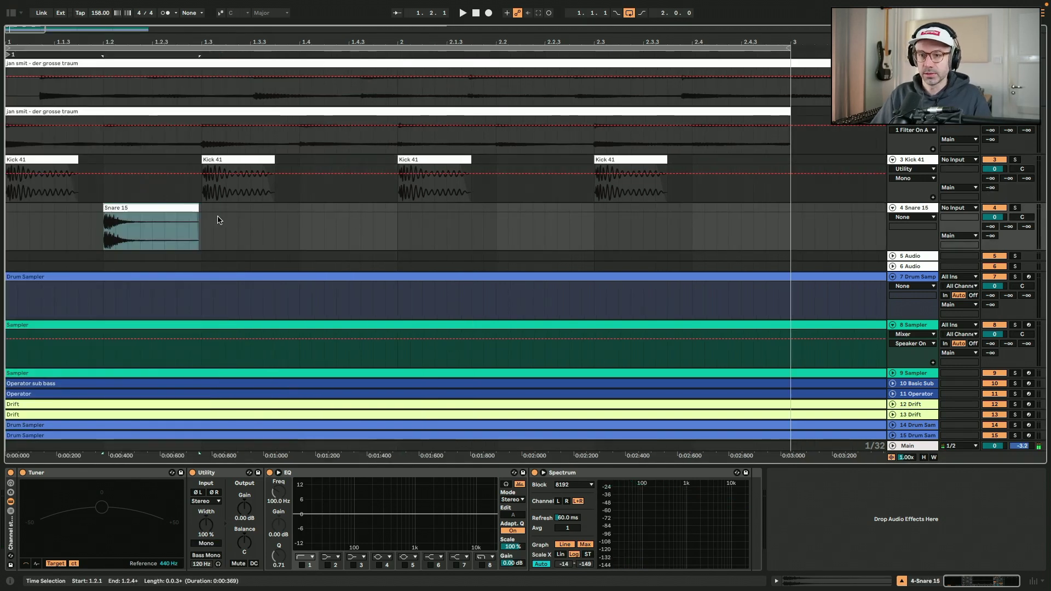
pyautogui.moveTo(198, 219); pyautogui.dragTo(187, 220)
pyautogui.click(172, 214)
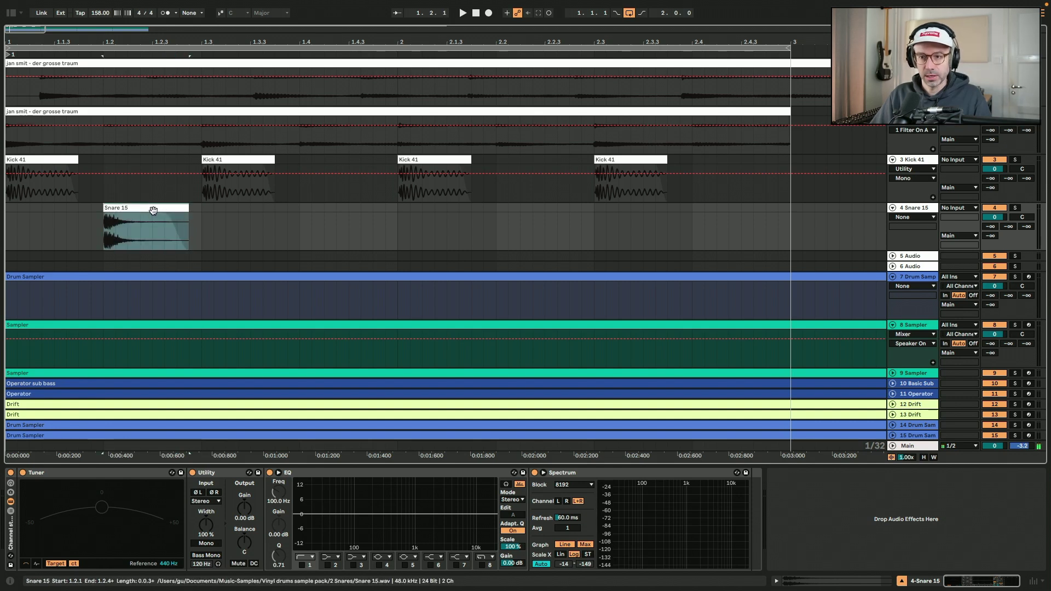
# Step: Repeat the snare on beats 2 and 4 of both bars and enable the low-cut band of its track's EQ
pyautogui.hotkey('ctrl', 'd')
pyautogui.hotkey('ctrl', 'd')
pyautogui.hotkey('ctrl', 'd')
pyautogui.click(302, 565)
# Step: Delete the kick clips on beat 3 of both bars
pyautogui.click(238, 159)
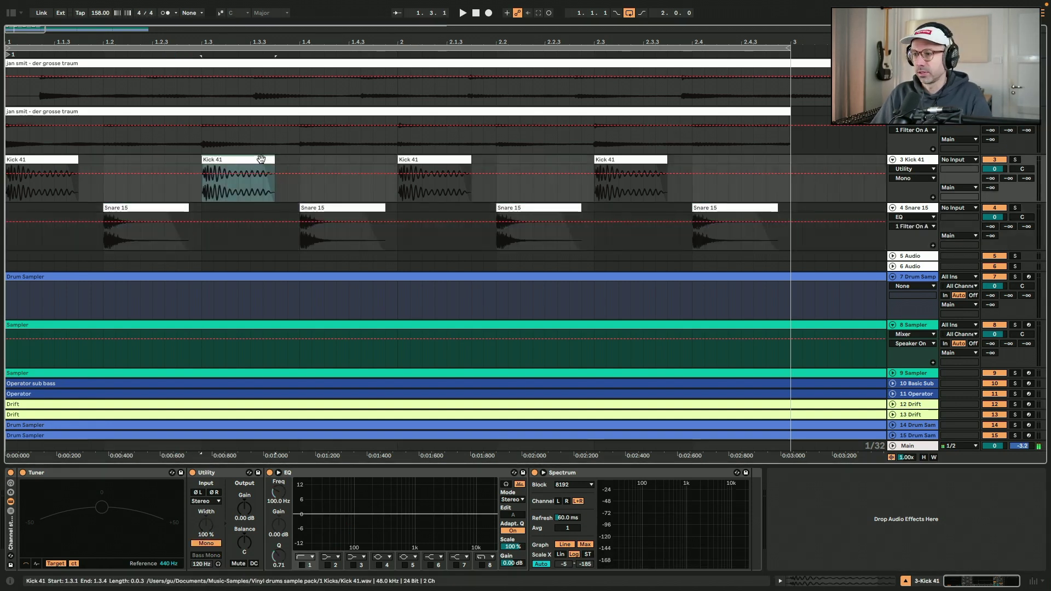
pyautogui.press('Delete')
pyautogui.click(631, 159)
pyautogui.press('Delete')
# Step: Move the snares on beat 2 to beat 3 in both bars and delete the ones on beat 4
pyautogui.moveTo(148, 206); pyautogui.dragTo(247, 207)
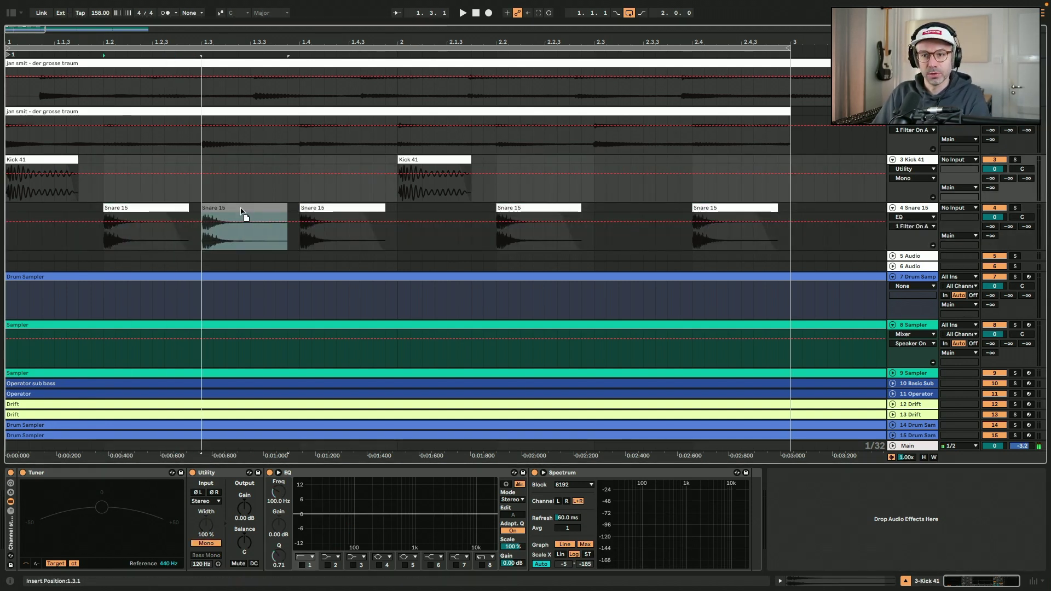
pyautogui.click(333, 208)
pyautogui.press('Delete')
pyautogui.moveTo(529, 215); pyautogui.dragTo(627, 215)
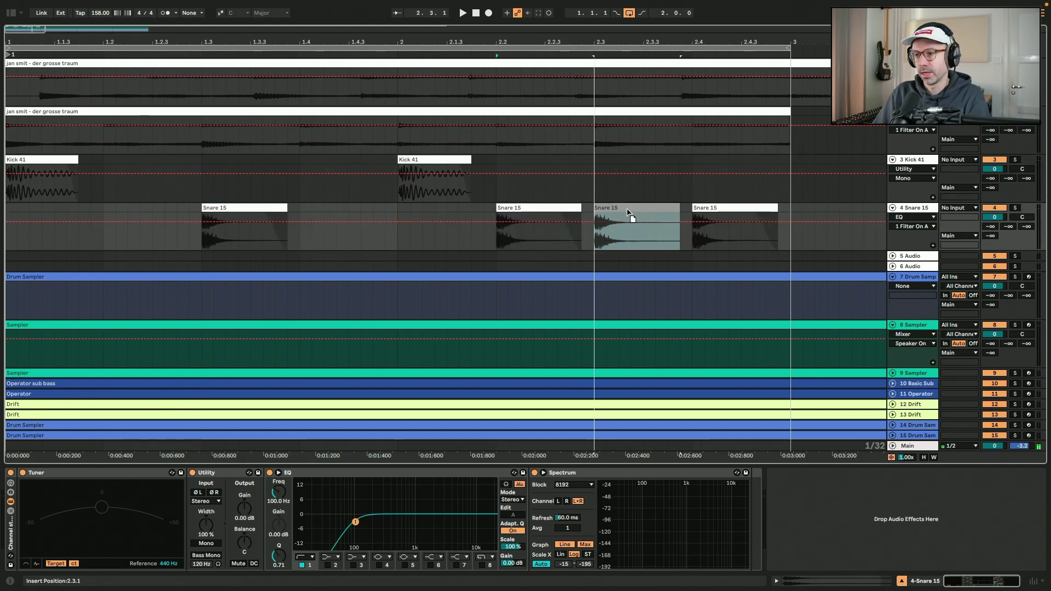
pyautogui.click(733, 208)
pyautogui.press('Delete')
# Step: Set the snare track's volume to -5.0 dB and play back the beat
pyautogui.click(483, 230)
pyautogui.moveTo(995, 217)
pyautogui.mouseDown()
pyautogui.moveTo(994, 236)
pyautogui.moveTo(999, 219)
pyautogui.mouseUp()
pyautogui.press('space')
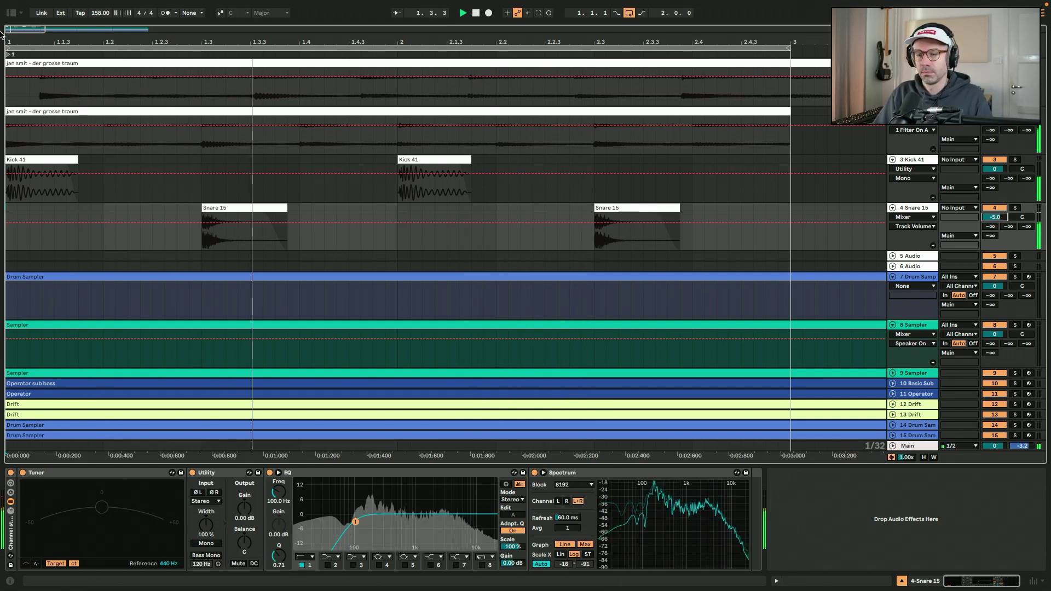
pyautogui.press('space')
# Step: Copy the kick to beat 2 of the second bar, color that clip purple and play back the beat
pyautogui.click(489, 179)
pyautogui.hotkey('ctrl', 'v')
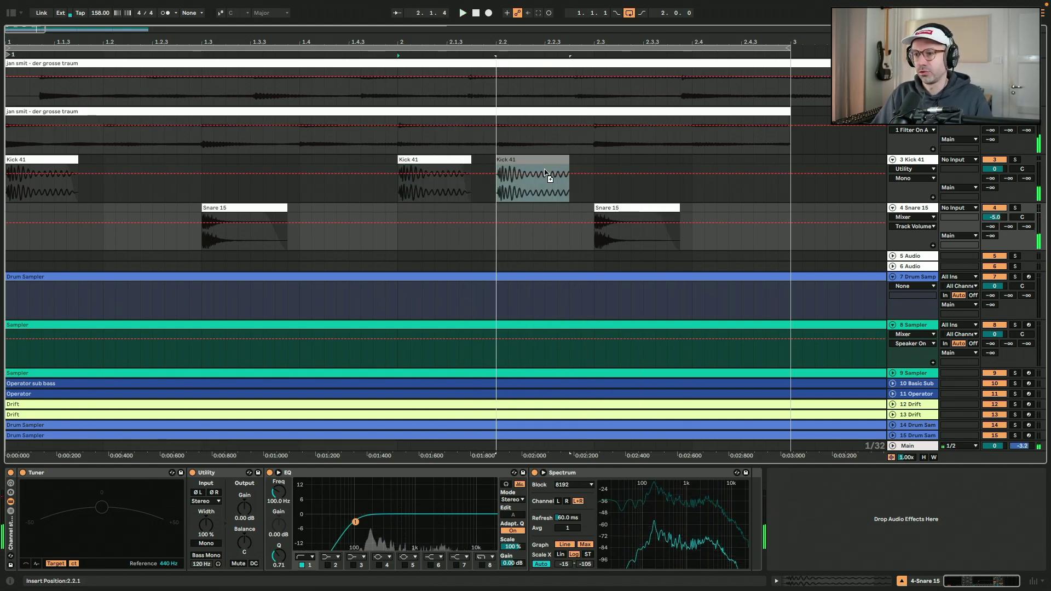
pyautogui.doubleClick(539, 169)
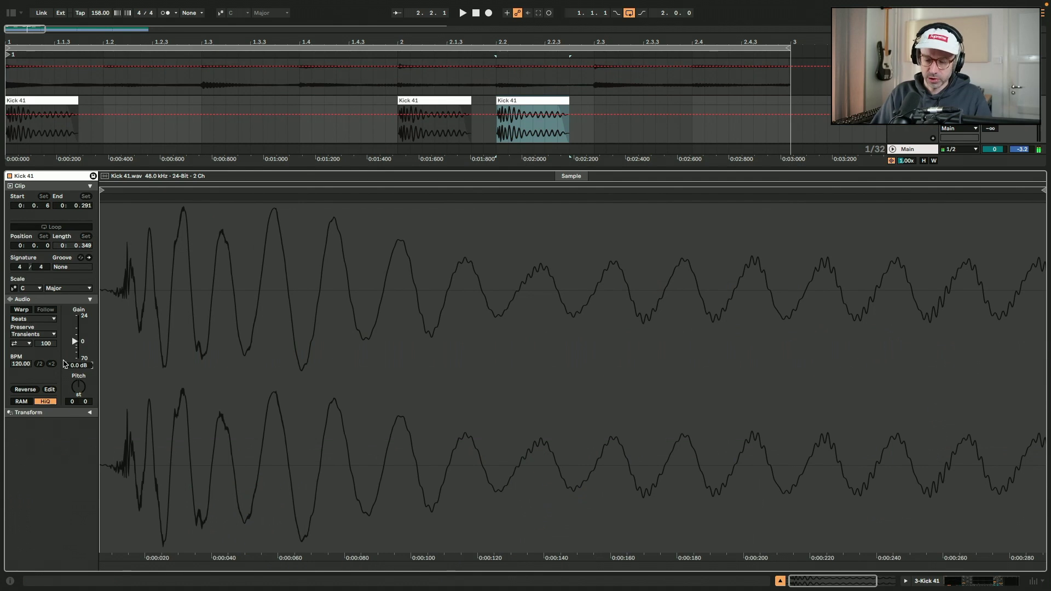
pyautogui.scroll(-2, 65, 364)
pyautogui.hotkey('shift', 'Tab')
pyautogui.rightClick(523, 161)
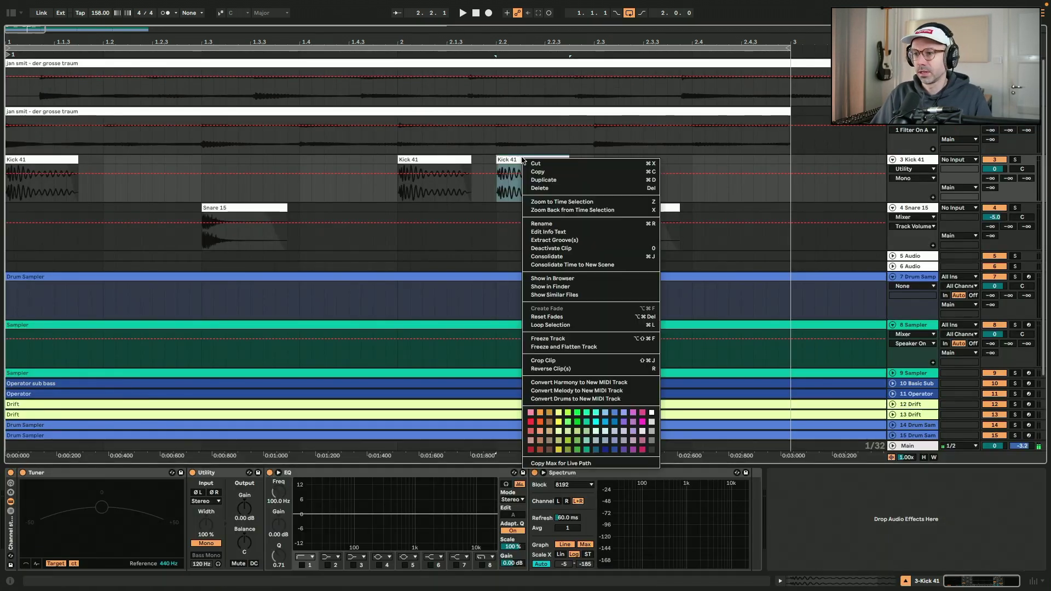
pyautogui.click(626, 434)
pyautogui.press('space')
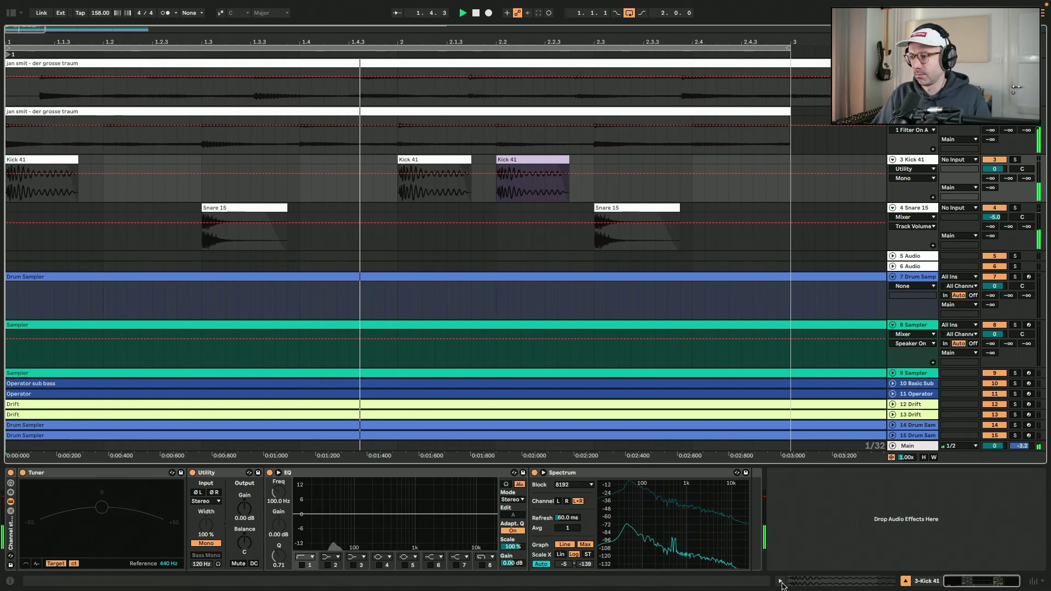
pyautogui.press('space')
# Step: Move the Drum Sampler track directly below the snare track and arm it for recording
pyautogui.moveTo(914, 277); pyautogui.dragTo(910, 237)
pyautogui.press('super+alt+b')
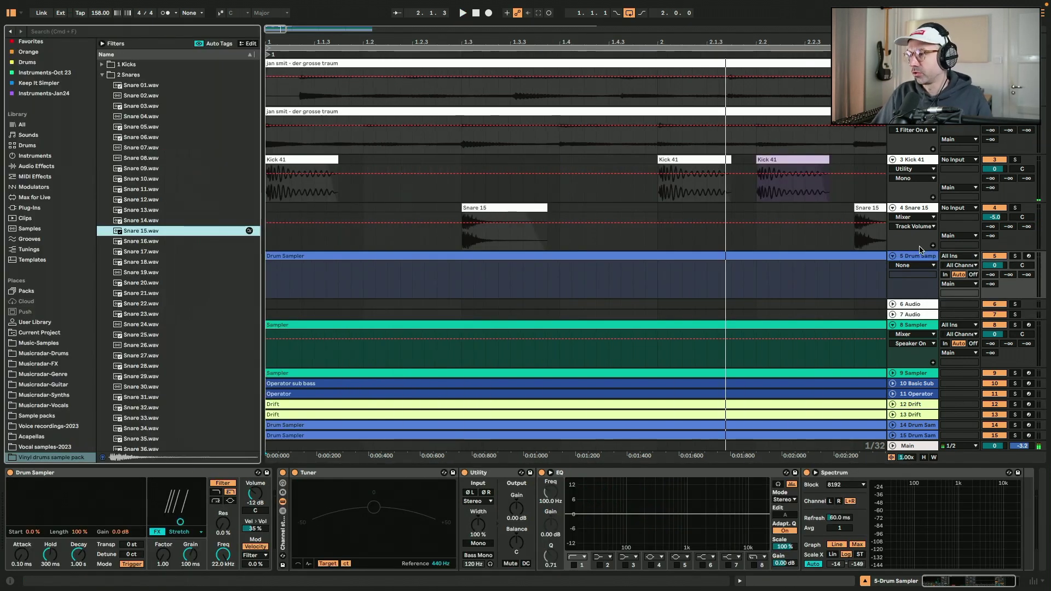
pyautogui.click(924, 258)
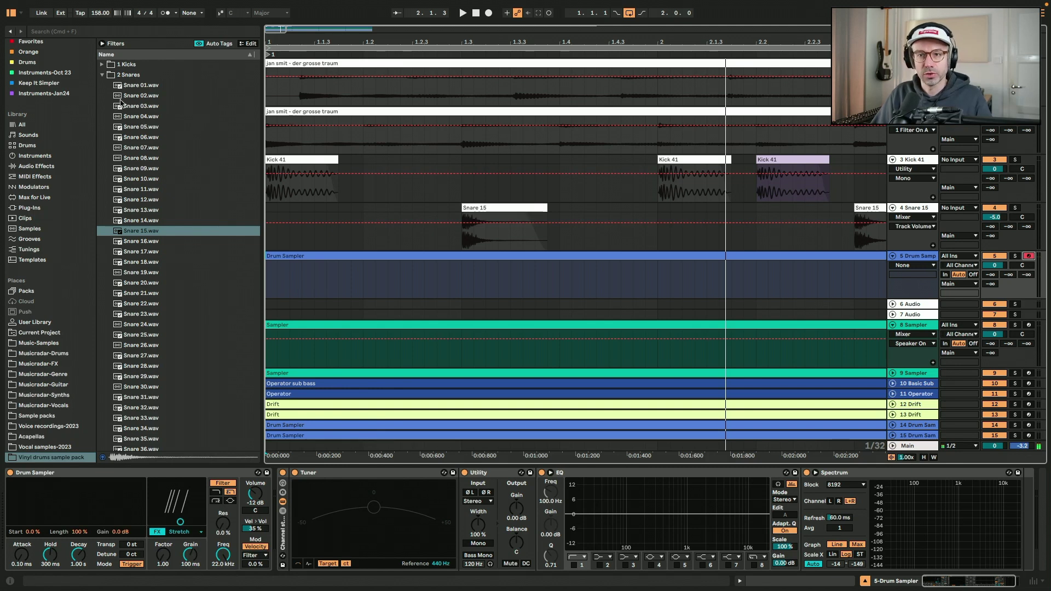
# Step: Audition samples in the 3 Hihats folder and load Hihat 10.wav into the Drum Sampler
pyautogui.click(102, 76)
pyautogui.click(102, 85)
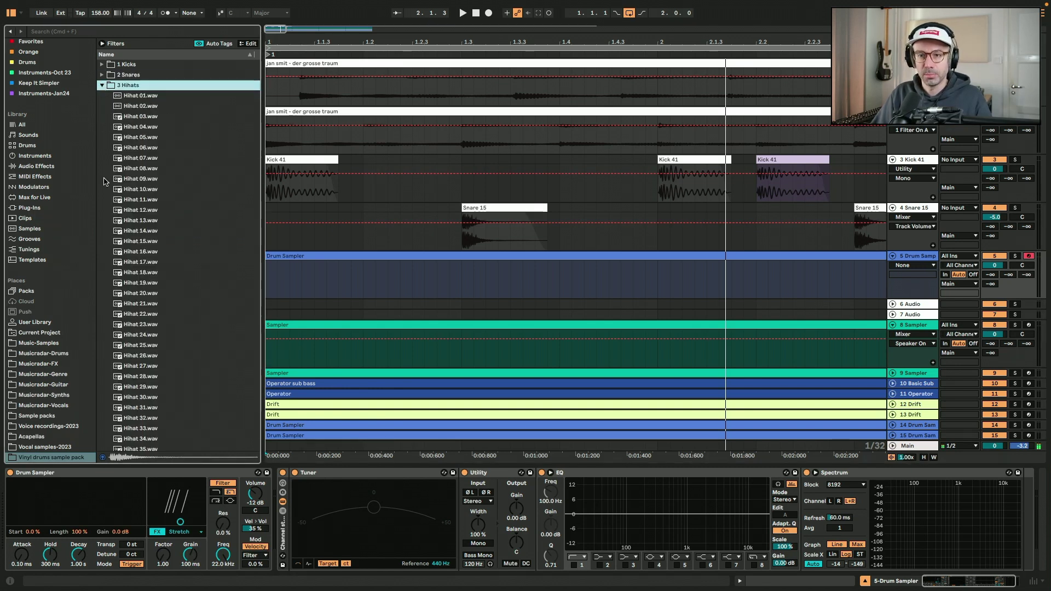
pyautogui.click(145, 200)
pyautogui.click(148, 231)
pyautogui.click(147, 243)
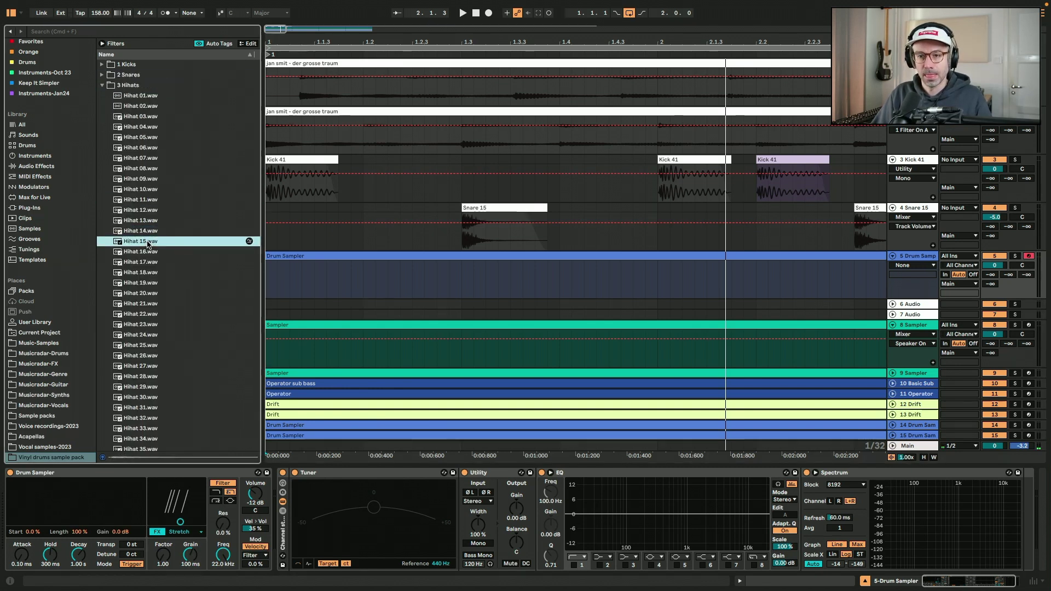
pyautogui.moveTo(146, 189); pyautogui.dragTo(73, 501)
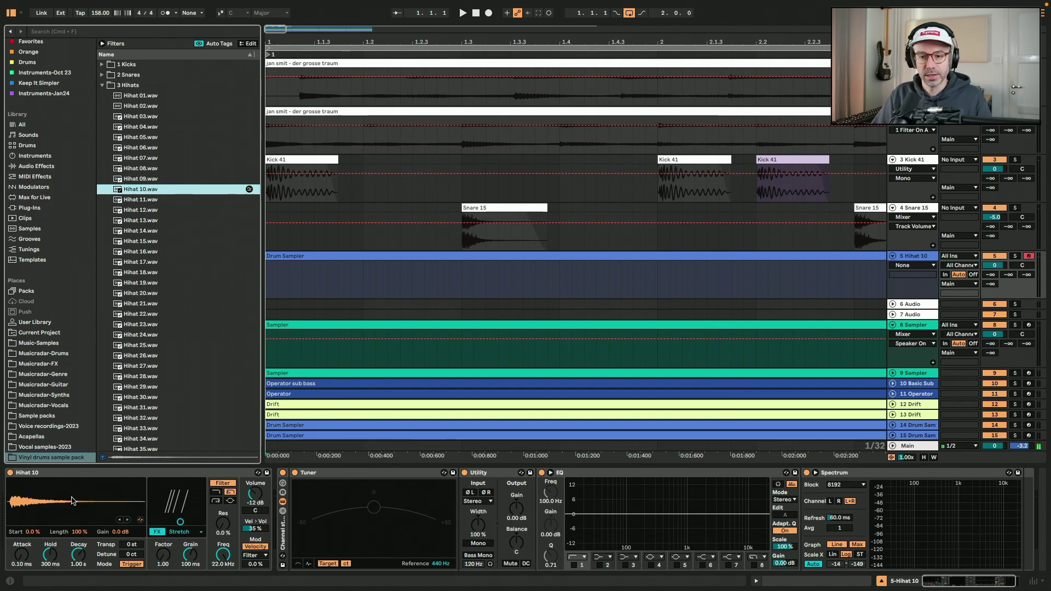
# Step: Enable the low-cut band of the hi-hat track's EQ at 250 Hz and switch its Utility to mono
pyautogui.click(574, 565)
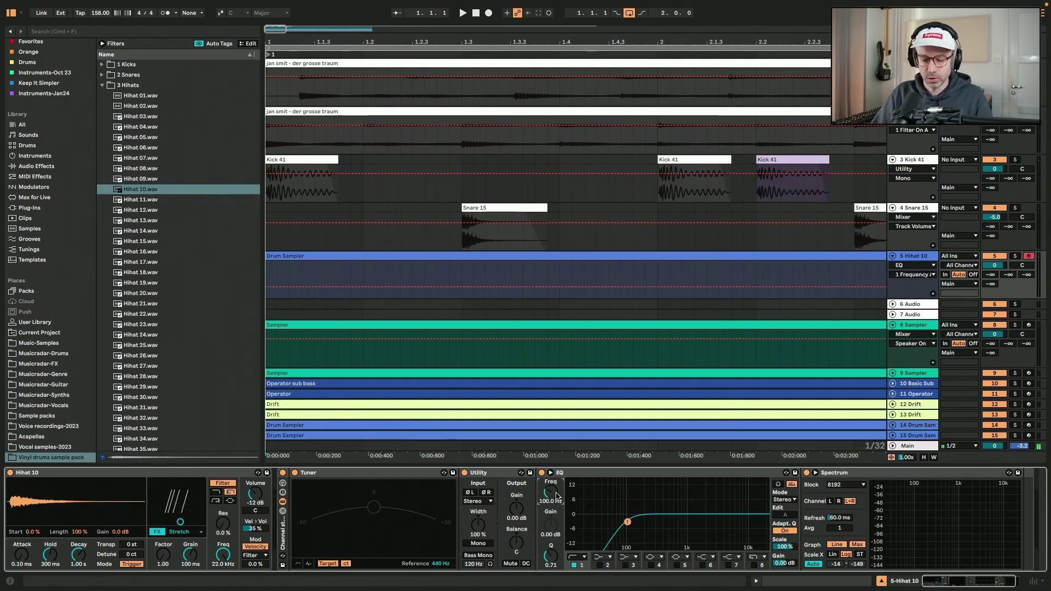
pyautogui.press('z')
pyautogui.press('a')
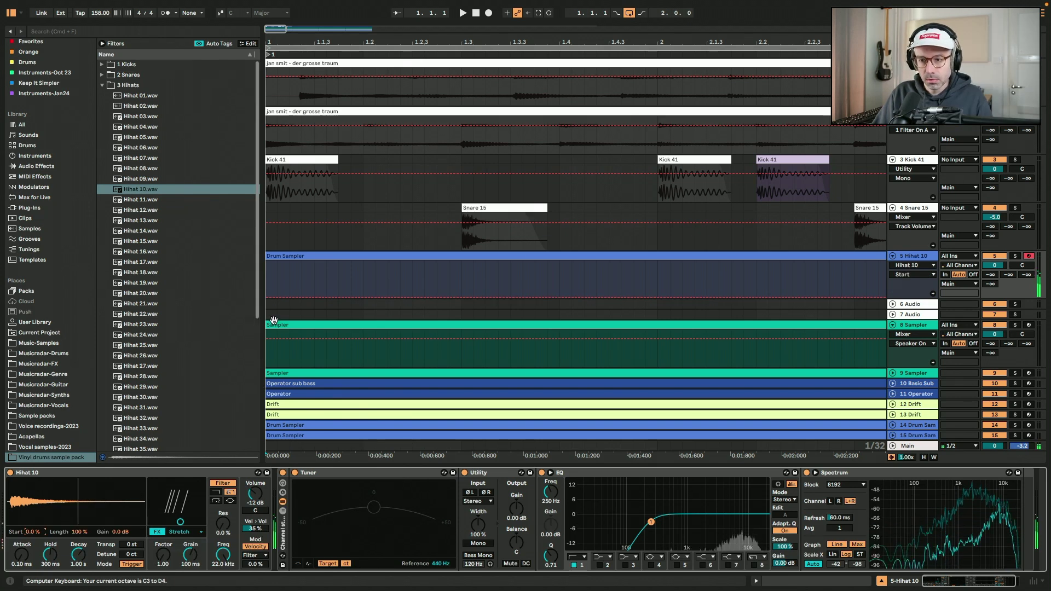
pyautogui.click(476, 543)
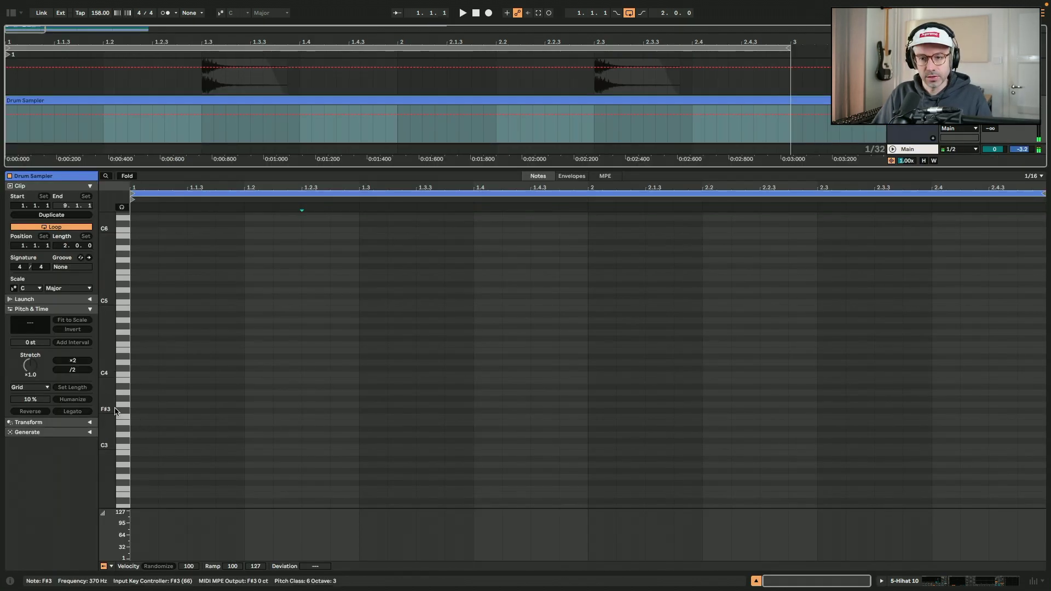
# Step: Fill the two-bar hi-hat clip with eighth-note C3 hits, velocity 72 on the beats and 90 on the offbeats, and play it back
pyautogui.click(157, 471)
pyautogui.doubleClick(146, 471)
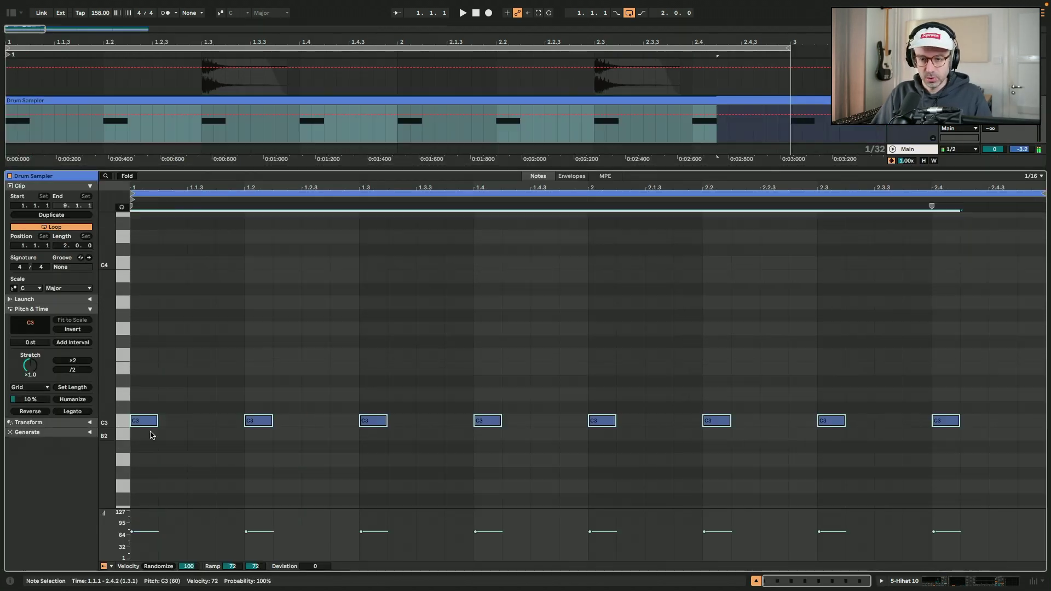
pyautogui.moveTo(144, 422); pyautogui.dragTo(202, 427)
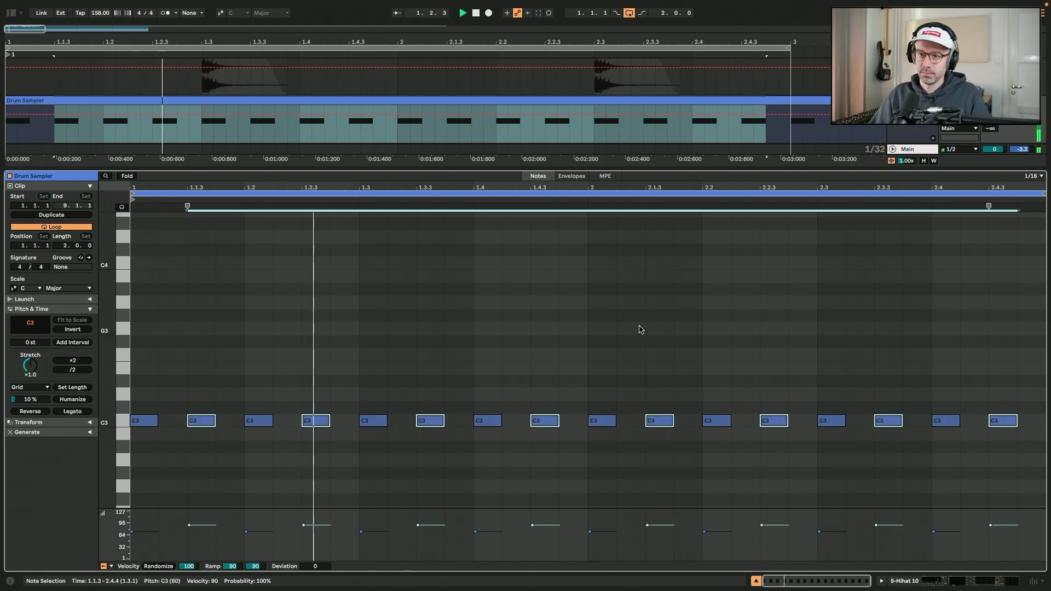
pyautogui.hotkey('shift', 'Tab')
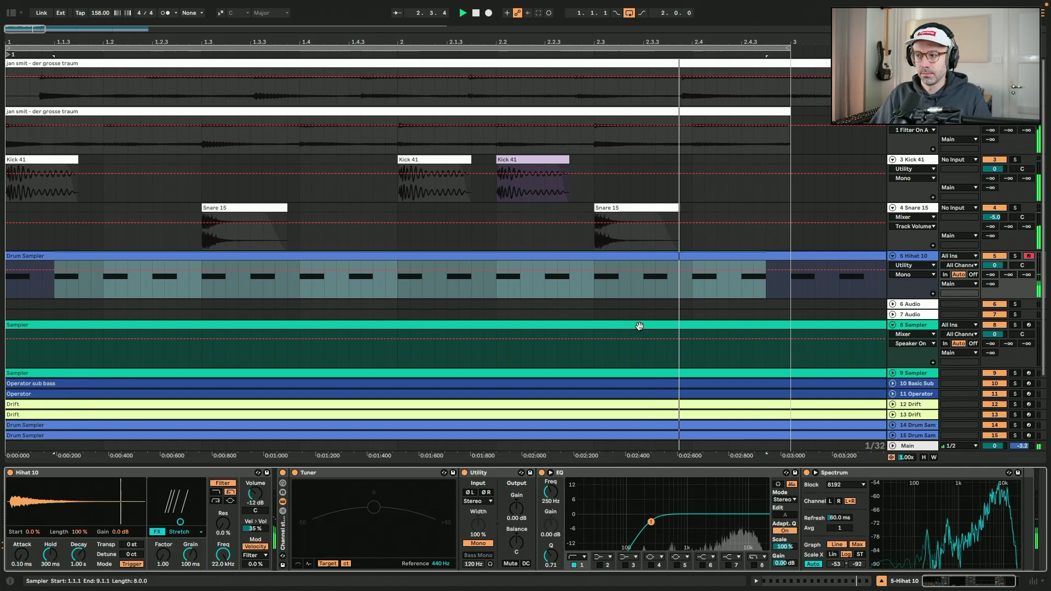
# Step: Set the note grid to 1/32 and add a C3 roll on beat 4 of the second bar, keeping its first note a 1/16 long
pyautogui.hotkey('shift', 'Tab')
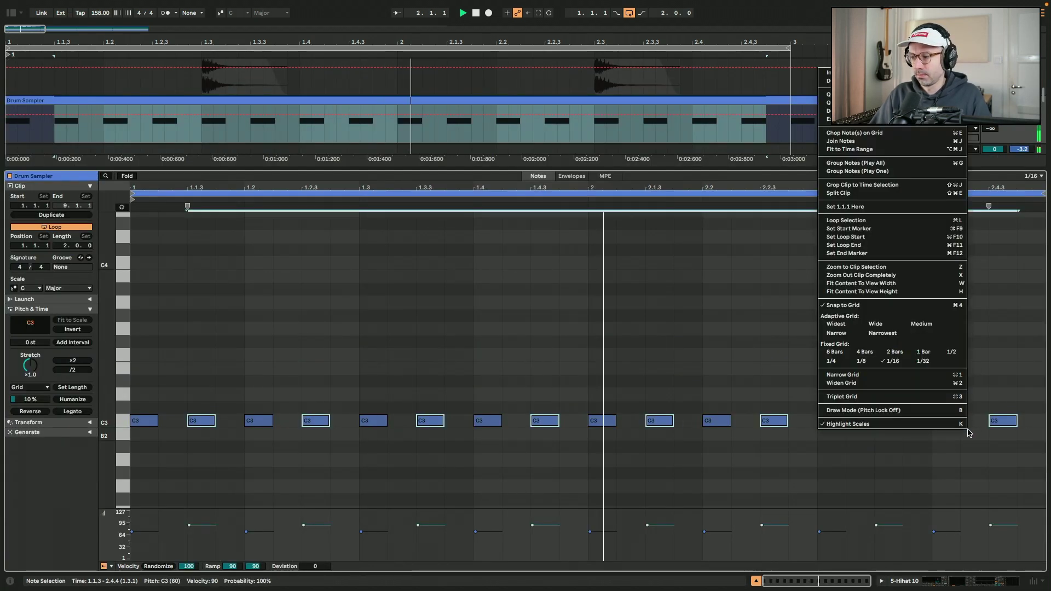
pyautogui.rightClick(969, 433)
pyautogui.click(954, 413)
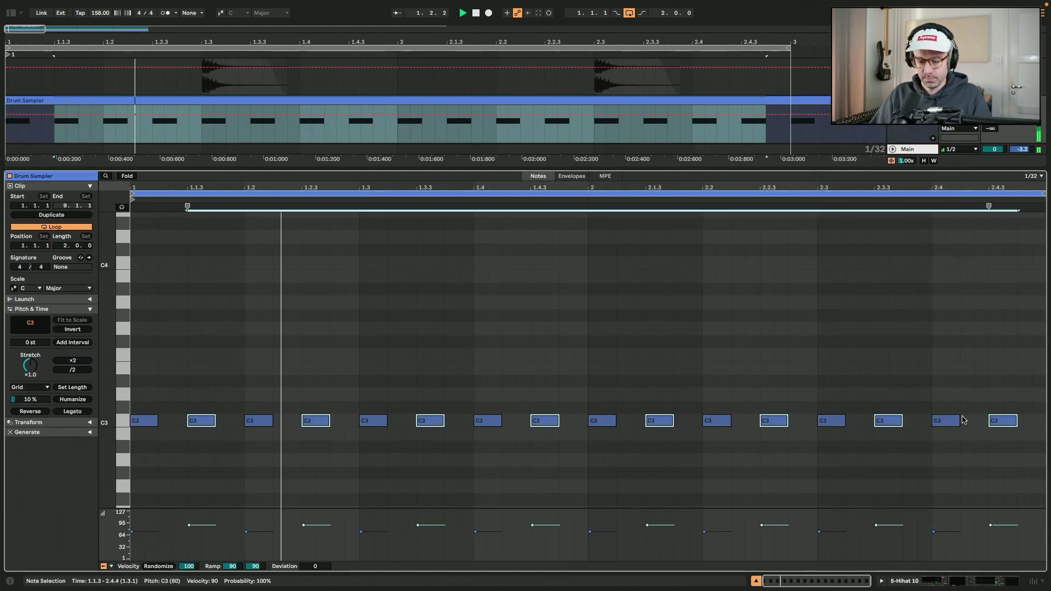
pyautogui.doubleClick(963, 420)
pyautogui.click(953, 421)
pyautogui.click(981, 420)
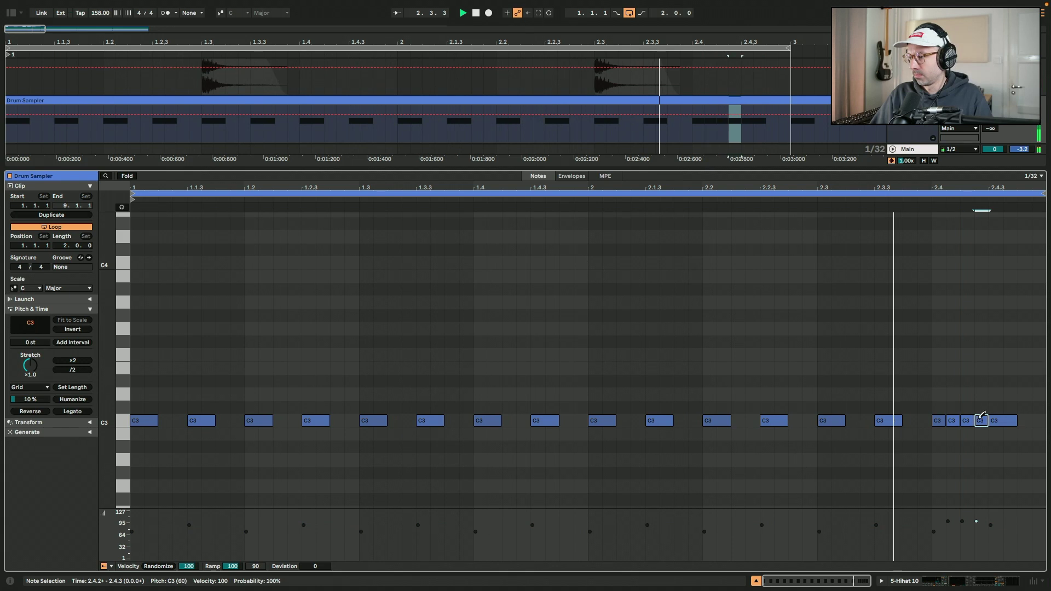
pyautogui.click(1008, 420)
pyautogui.click(1022, 419)
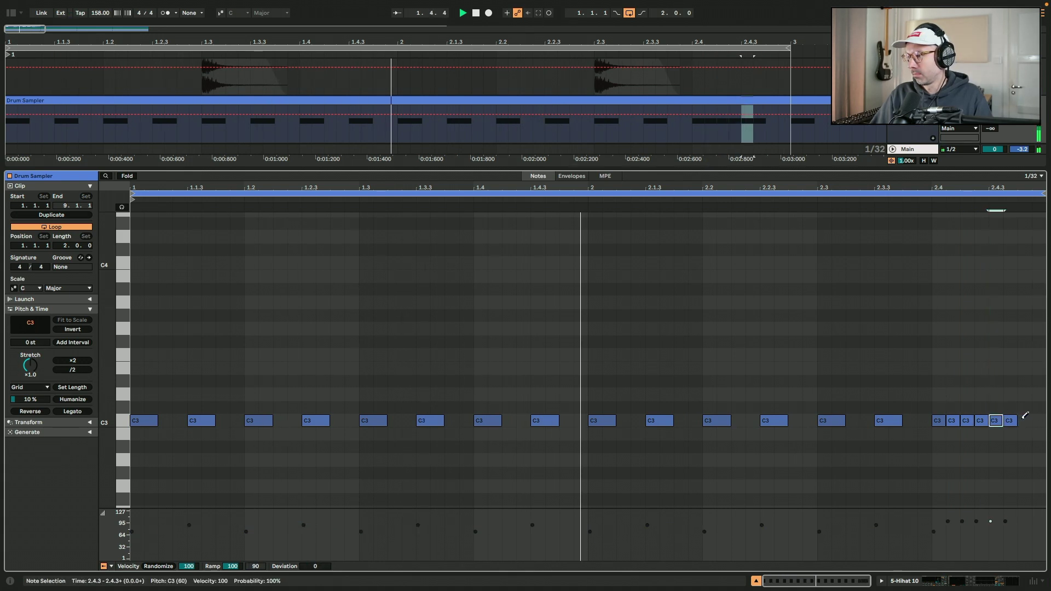
pyautogui.click(1039, 420)
pyautogui.click(944, 422)
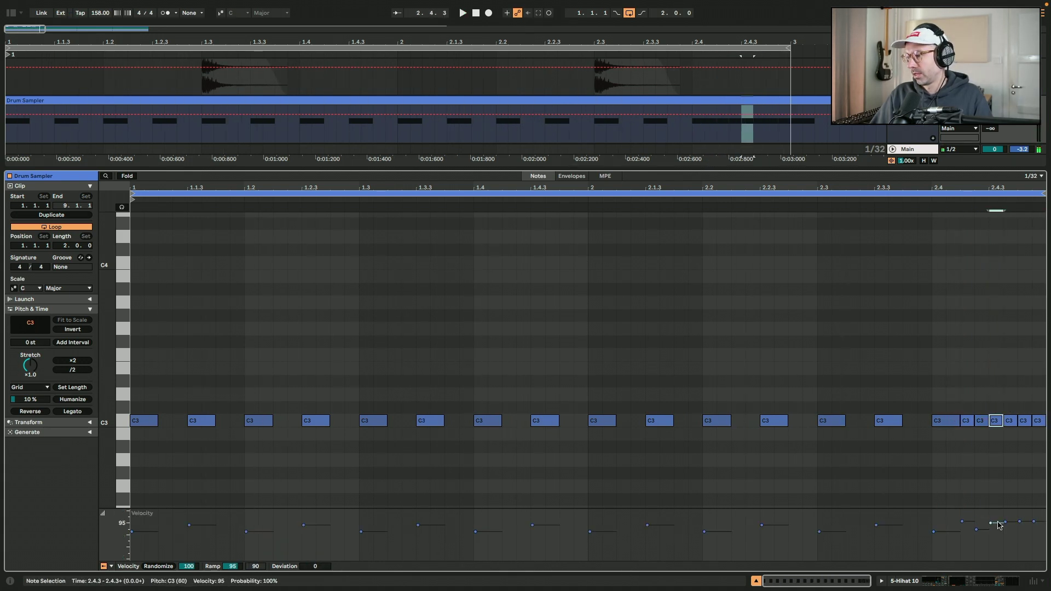
# Step: Vary the velocities of the 1/32 roll notes and pitch them to C#3, C3, D3, C#3, E3 and D#3
pyautogui.click(962, 521)
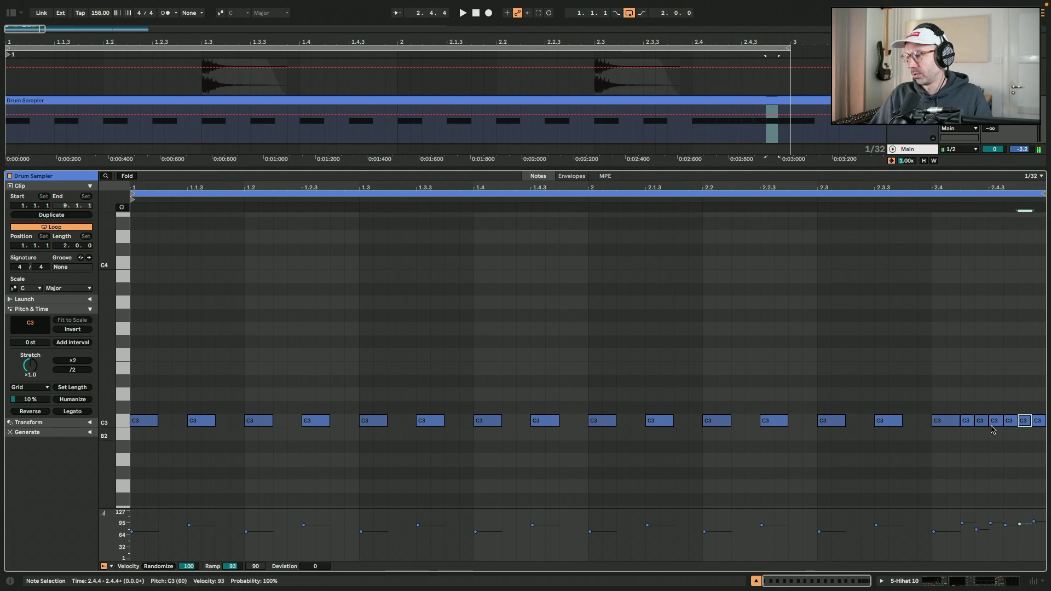
pyautogui.moveTo(990, 422); pyautogui.dragTo(990, 396)
pyautogui.moveTo(969, 422); pyautogui.dragTo(1038, 420)
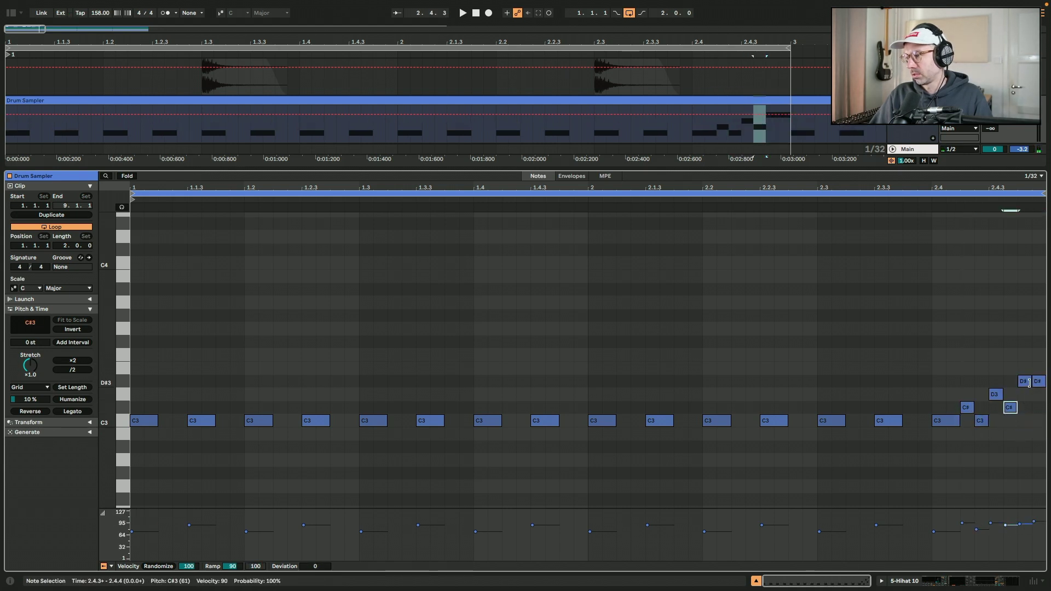
pyautogui.moveTo(1028, 384); pyautogui.dragTo(1028, 387)
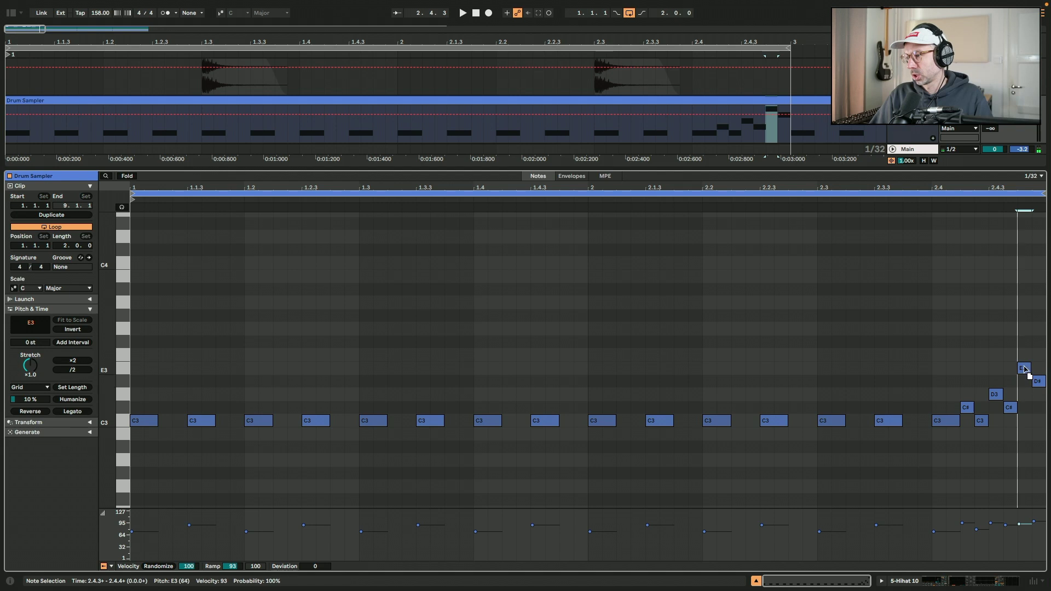
pyautogui.click(1017, 382)
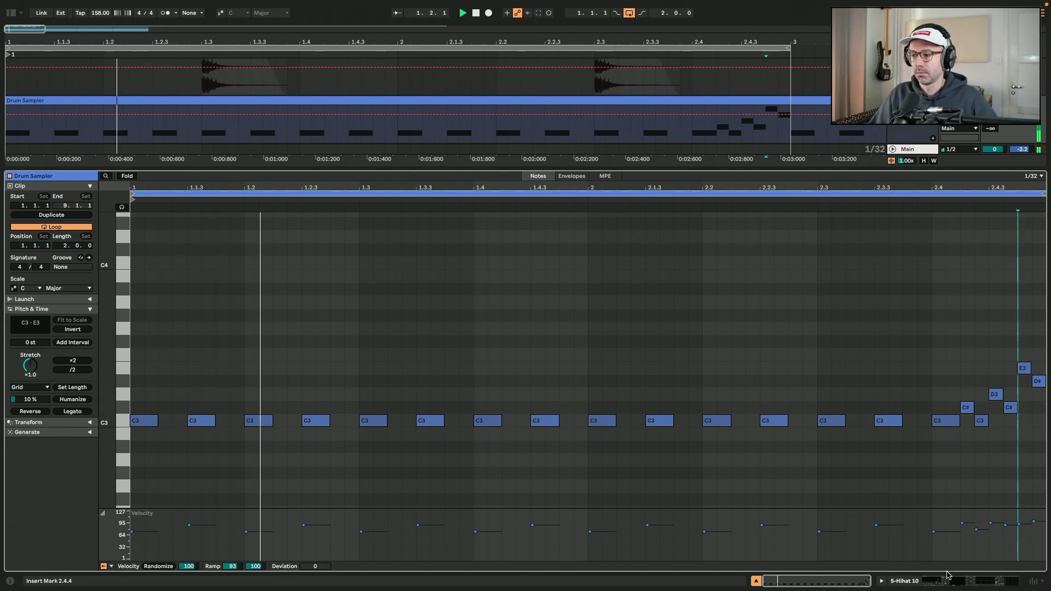
# Step: Add Auto Pan to the hi-hat track with an amount of 35% and set the track's volume to -2.0 dB
pyautogui.hotkey('shift', 'Tab')
pyautogui.press('super+alt+b')
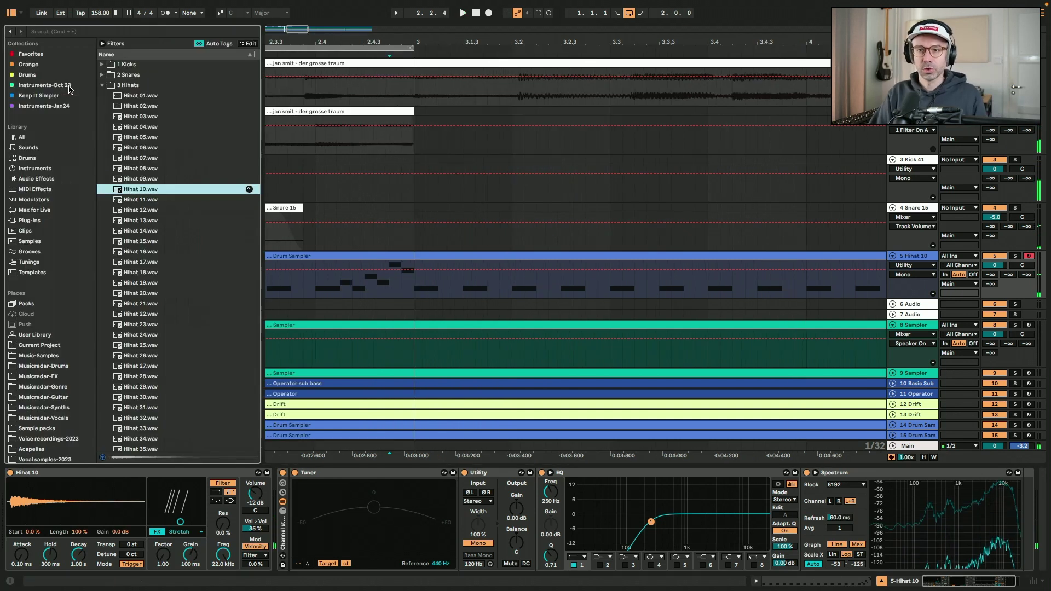
pyautogui.click(36, 179)
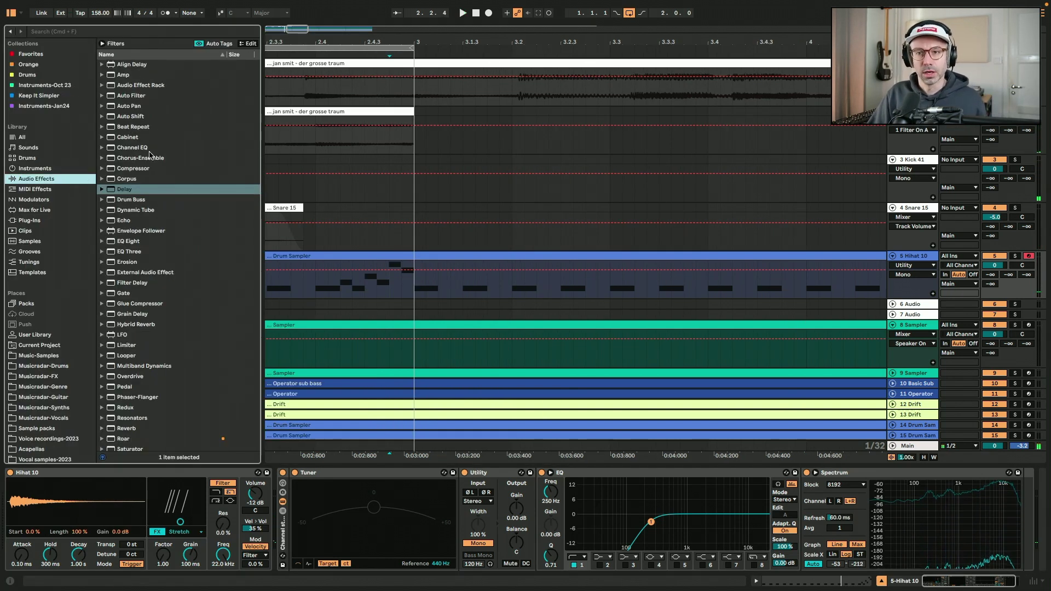
pyautogui.doubleClick(136, 106)
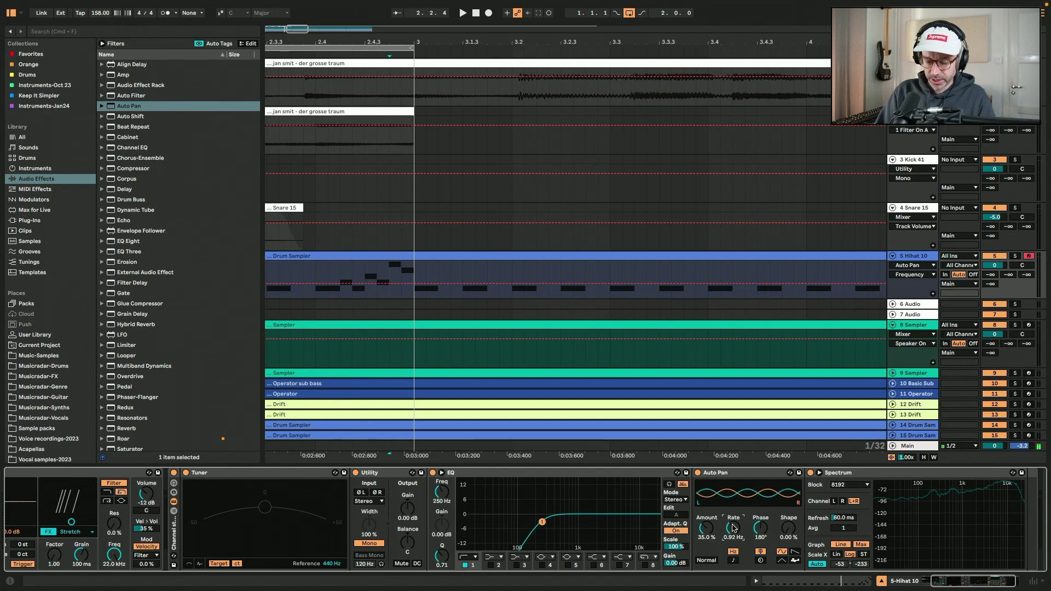
pyautogui.press('super+alt+b')
pyautogui.press('space')
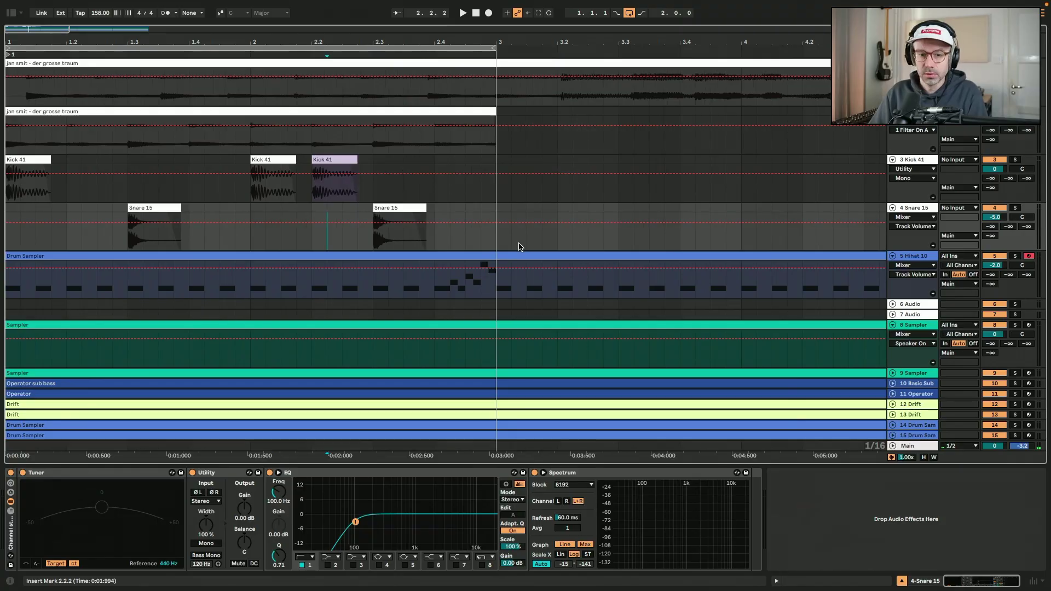
# Step: Extend the looped two-bar song clip to the start of bar 9 so it fills eight bars
pyautogui.scroll(-5, 519, 246)
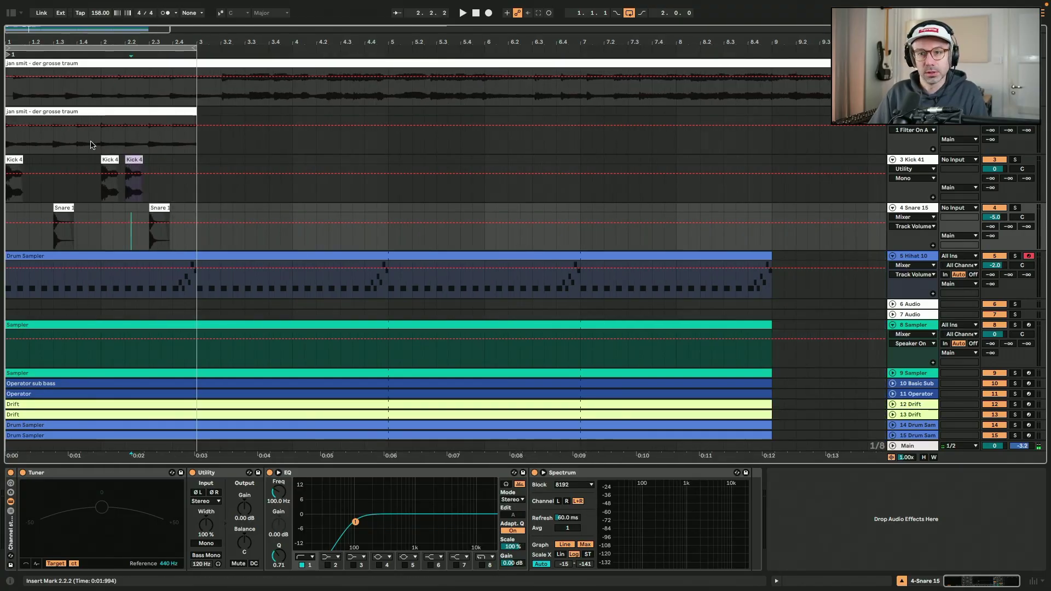
pyautogui.moveTo(197, 115); pyautogui.dragTo(762, 113)
pyautogui.scroll(-2, 764, 114)
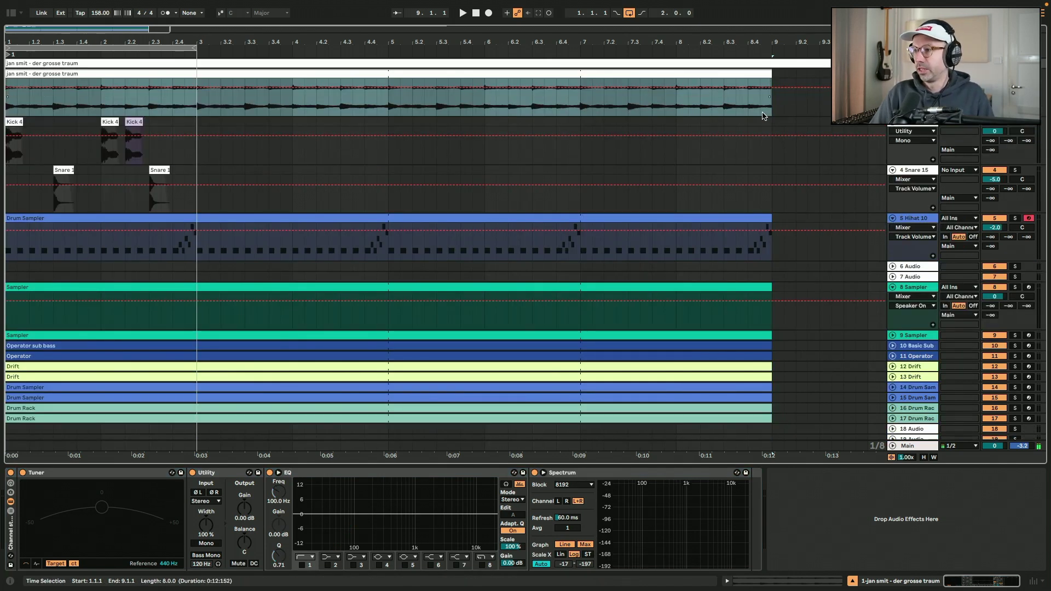
# Step: Duplicate the two-bar kick and snare pattern three times to fill eight bars
pyautogui.moveTo(8, 134)
pyautogui.mouseDown()
pyautogui.moveTo(109, 143)
pyautogui.moveTo(198, 171)
pyautogui.mouseUp()
pyautogui.hotkey('ctrl', 'd')
pyautogui.hotkey('ctrl', 'd')
pyautogui.hotkey('ctrl', 'd')
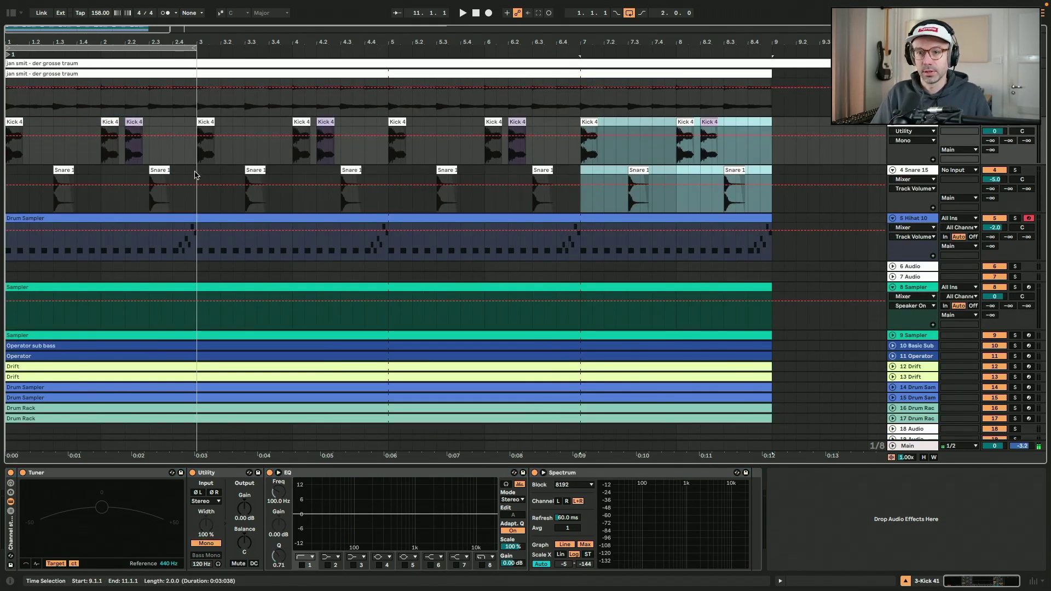
# Step: Lengthen the hi-hat clip's loop to 4 bars with straight hits replacing the roll in bar 2, and set the arrangement loop to eight bars
pyautogui.doubleClick(191, 215)
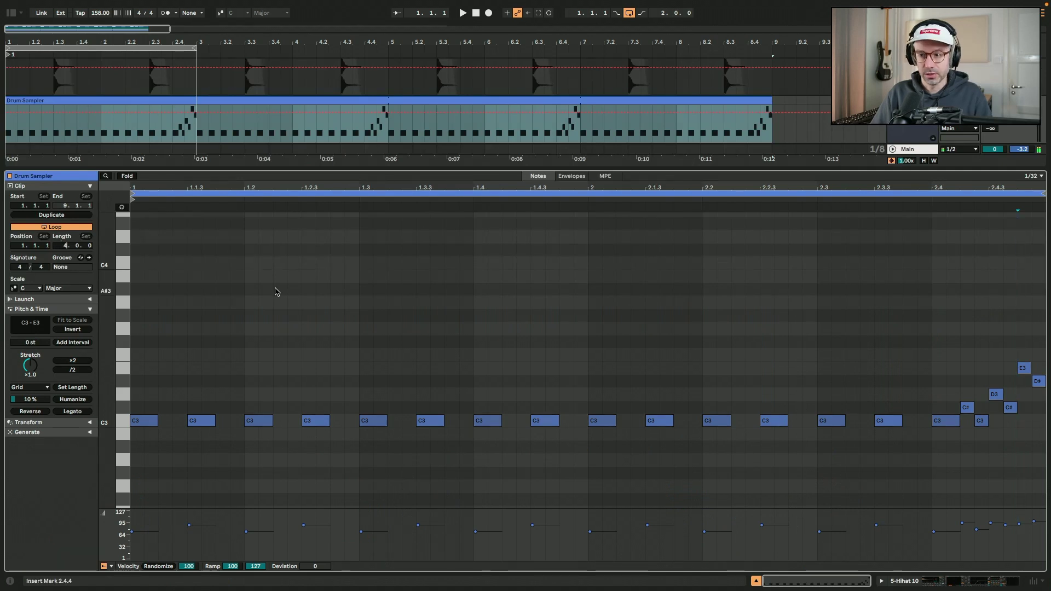
pyautogui.click(294, 292)
pyautogui.click(555, 420)
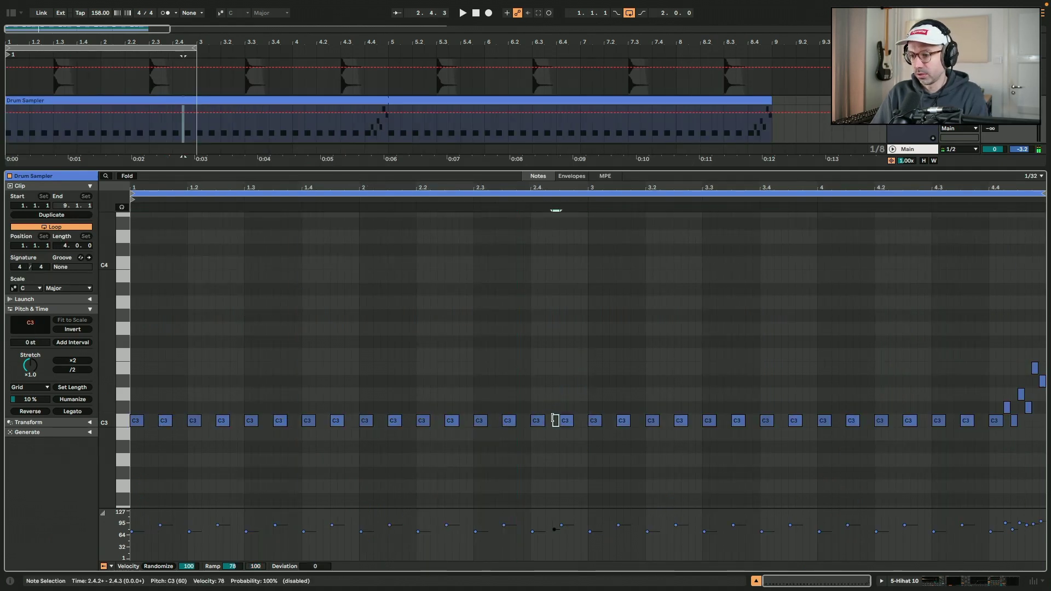
pyautogui.doubleClick(556, 420)
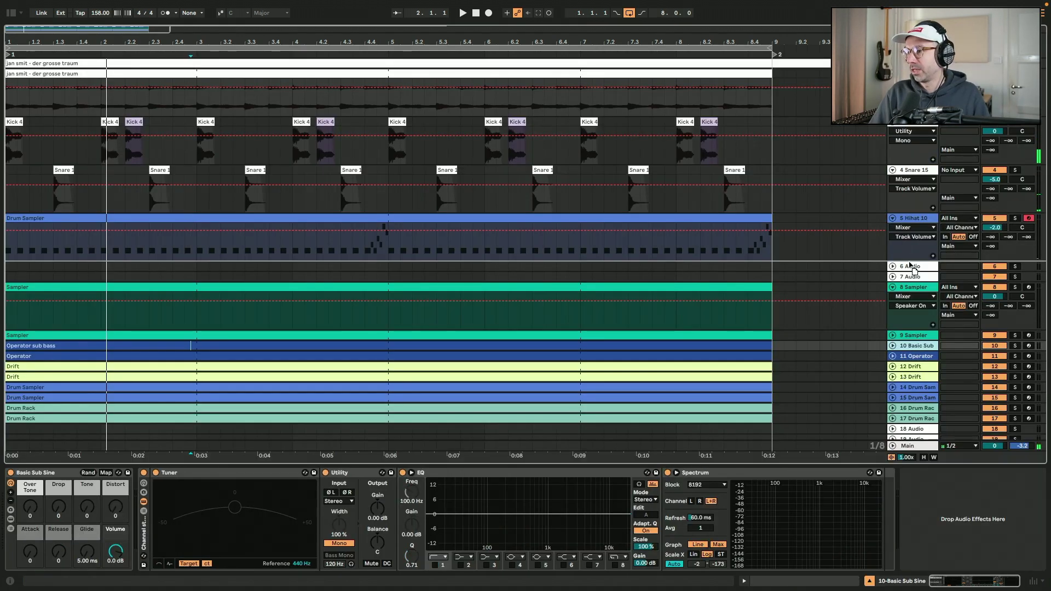
# Step: Move the Basic Sub Sine track below the hi-hat track, arm it and set its volume to -2.8 dB
pyautogui.moveTo(892, 266); pyautogui.dragTo(897, 266)
pyautogui.click(1029, 266)
pyautogui.moveTo(994, 276); pyautogui.dragTo(995, 277)
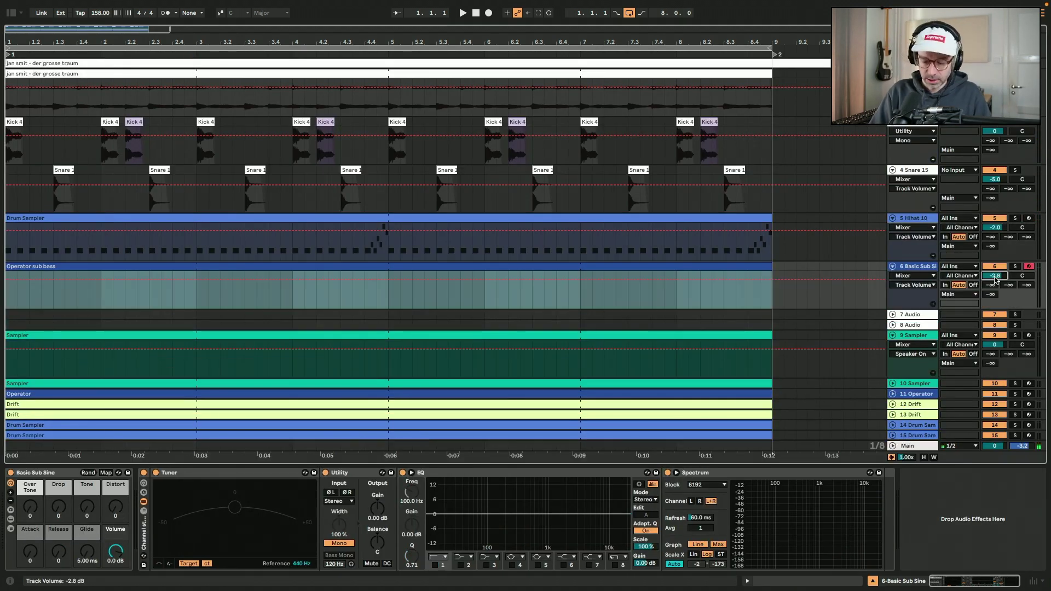
# Step: Lower the computer keyboard's octave range to C1–D2, test sub bass notes and set the Basic Sub Sine track's volume to -7.0 dB
pyautogui.press('z')
pyautogui.press('a')
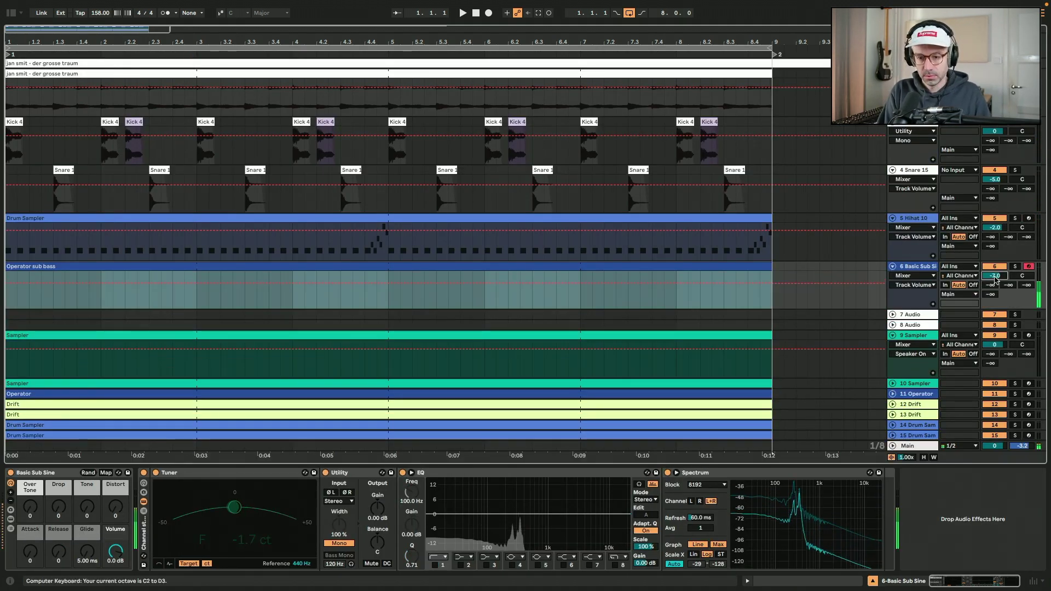
pyautogui.press('z')
pyautogui.press('a')
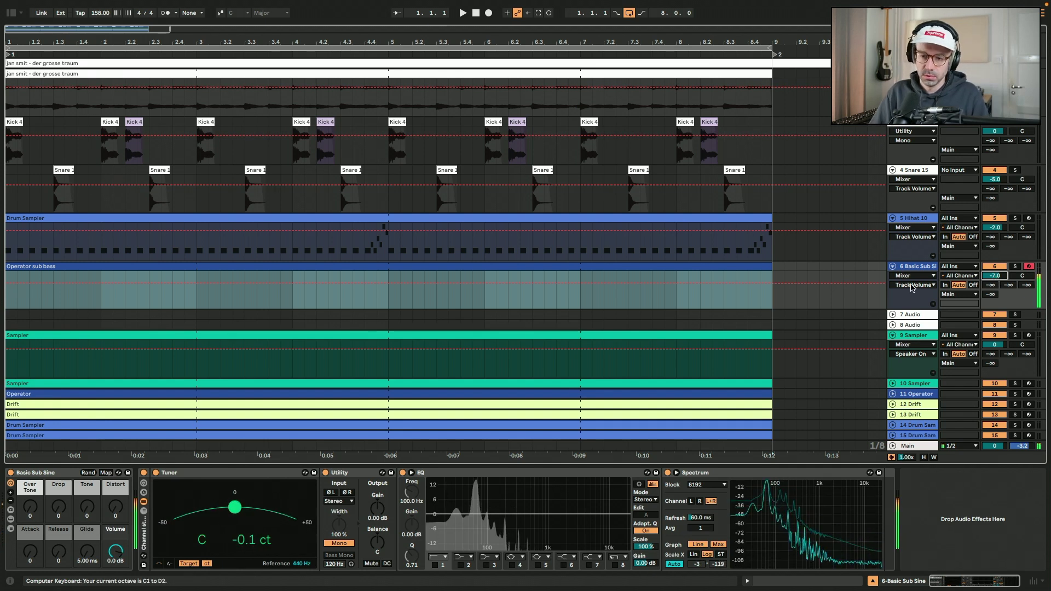
pyautogui.press('s')
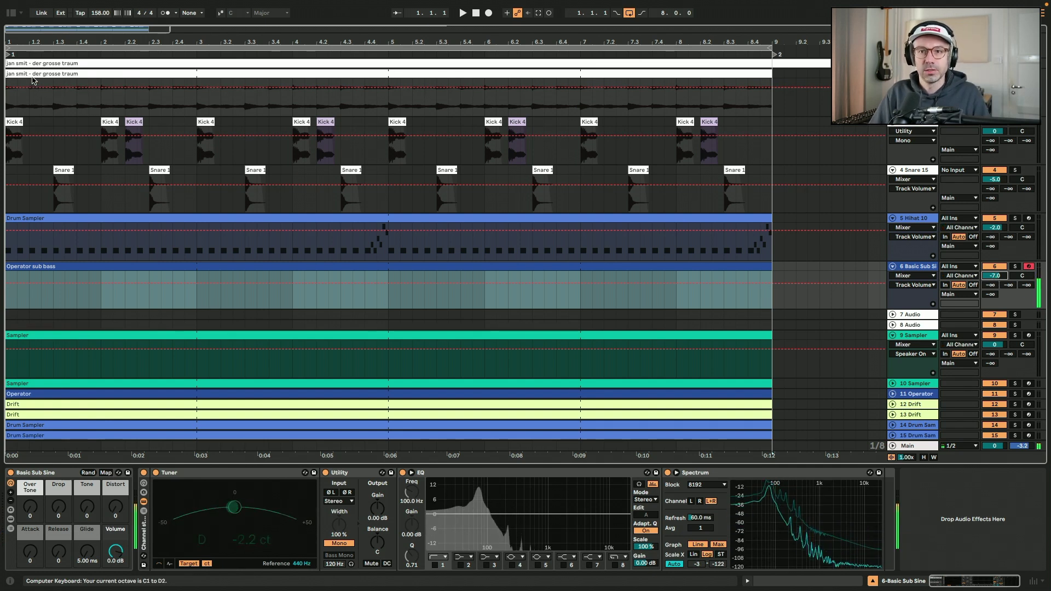
# Step: Play the song loop and try sub bass notes against it with the tuner to find the matching root note
pyautogui.click(208, 98)
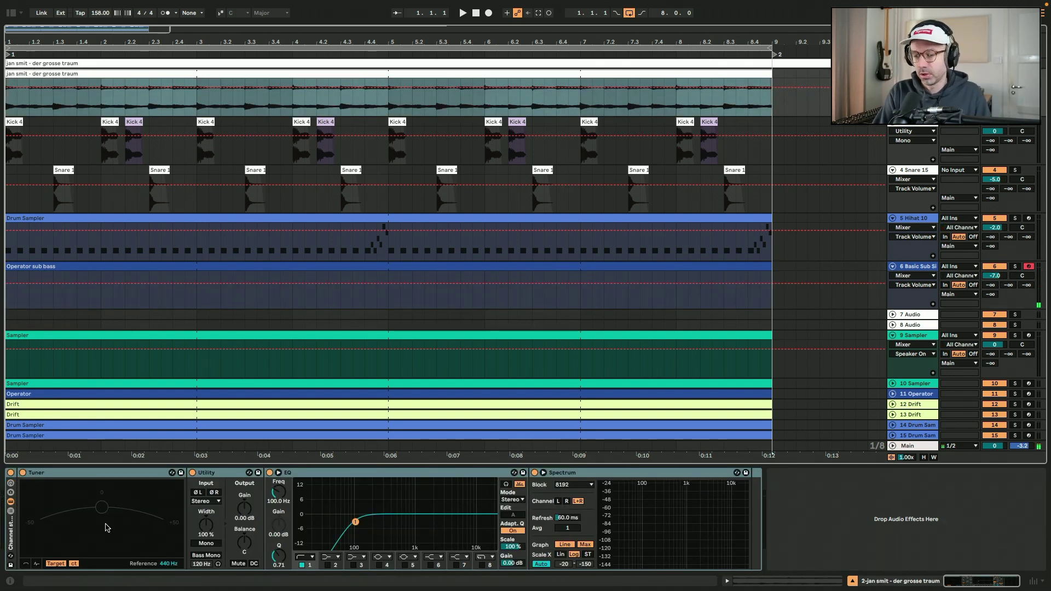
pyautogui.press('space')
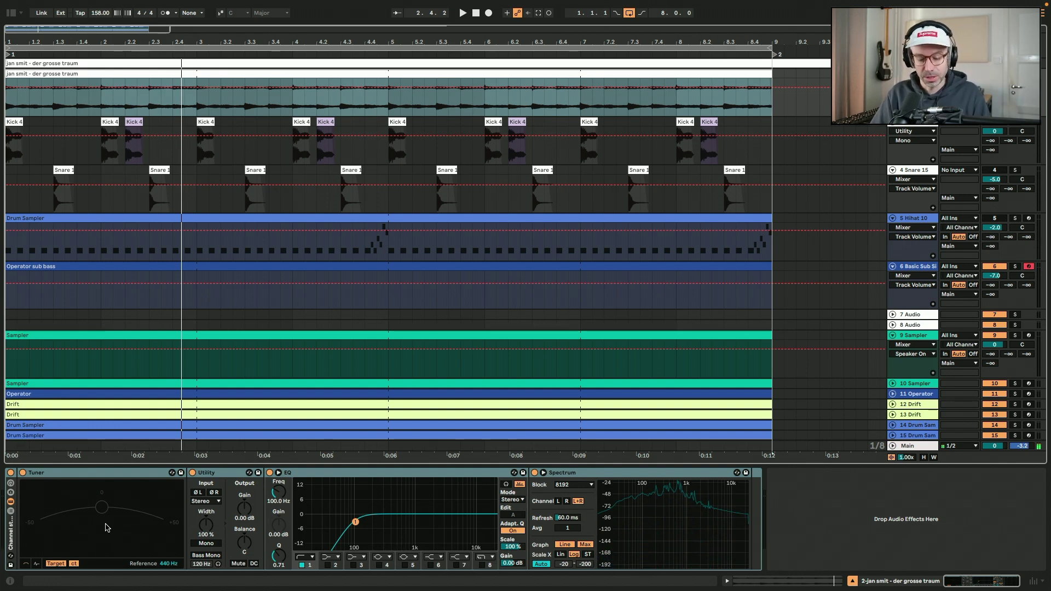
pyautogui.click(110, 265)
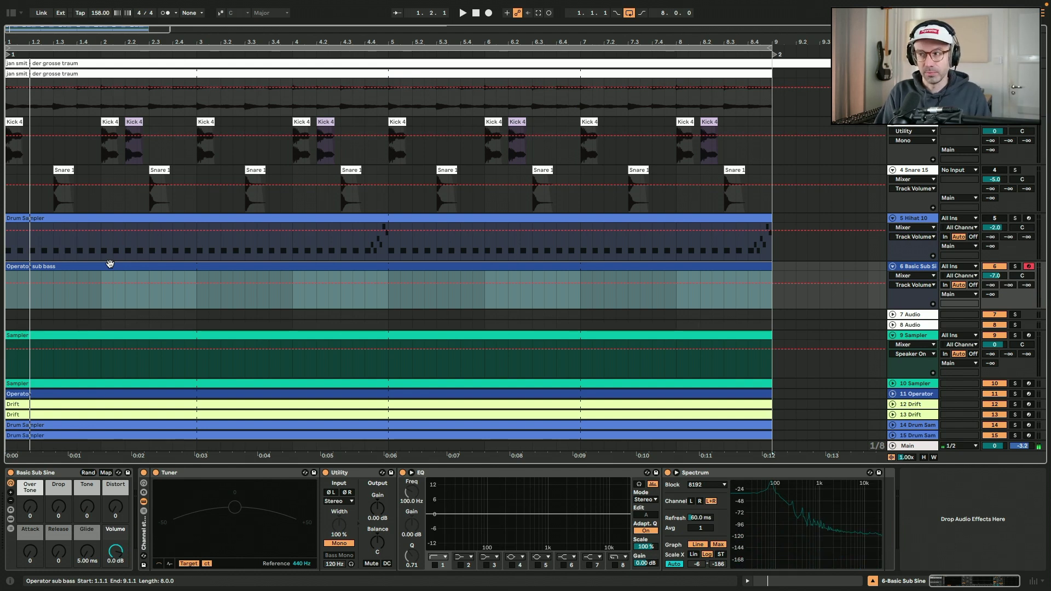
pyautogui.press('space')
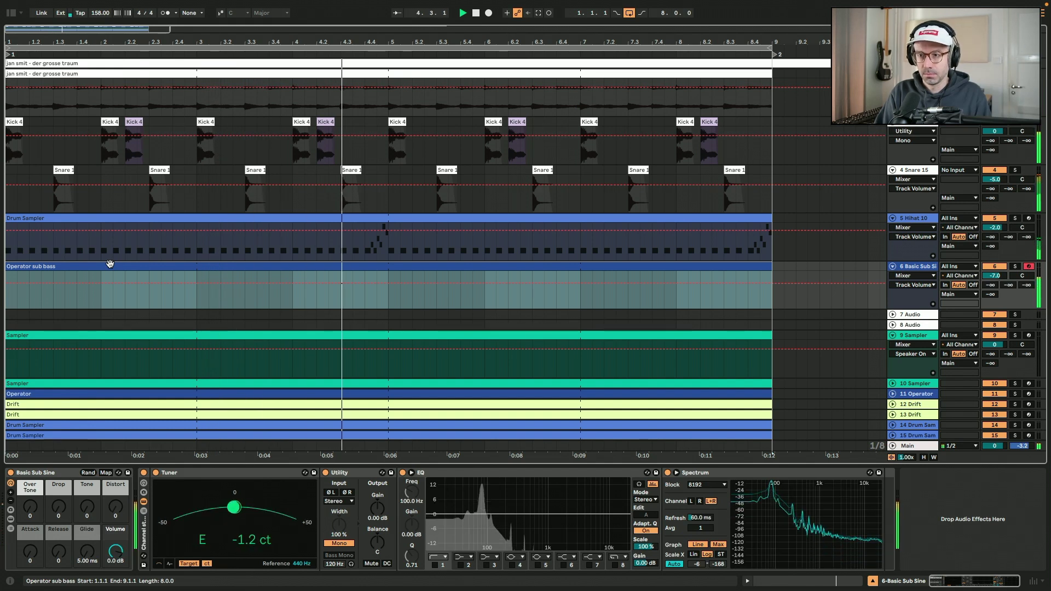
pyautogui.press('space')
# Step: Program the sub bass clip as a 4-bar loop with E1 notes following the kicks and a G#1 held from 4.3 to the end
pyautogui.doubleClick(89, 266)
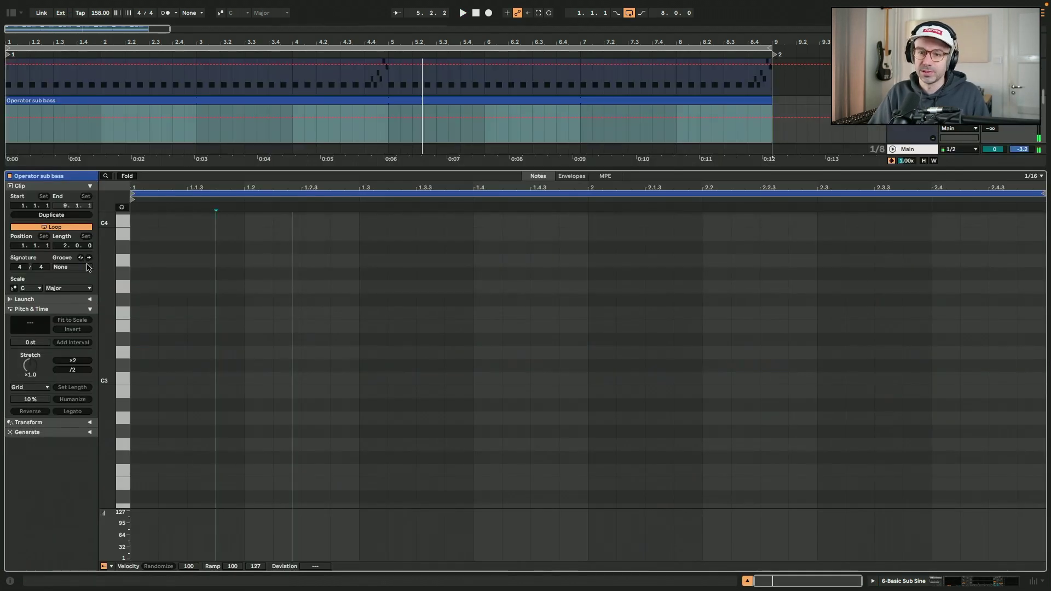
pyautogui.scroll(-5, 155, 465)
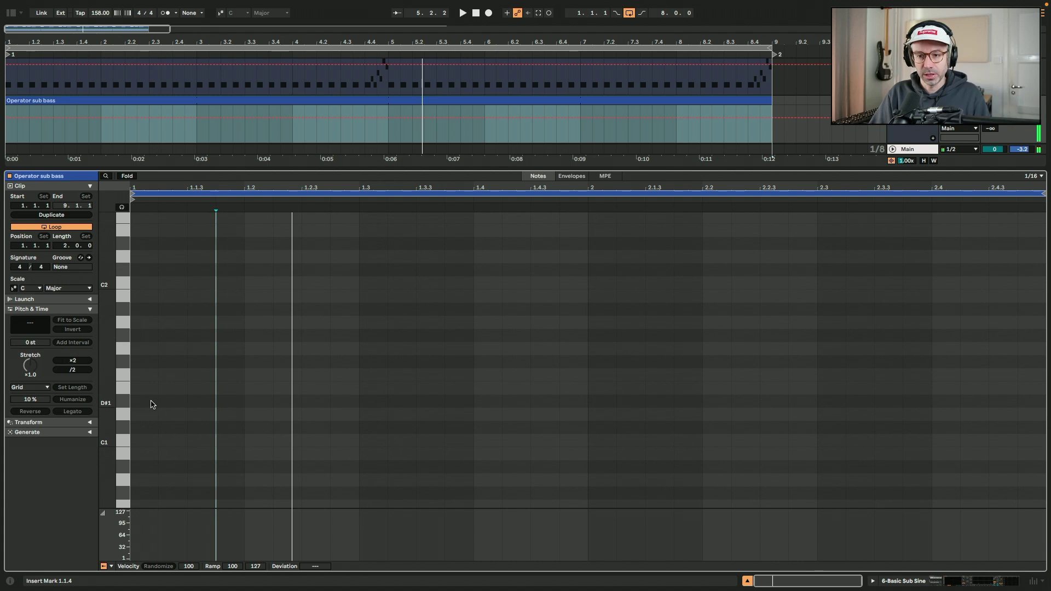
pyautogui.doubleClick(146, 390)
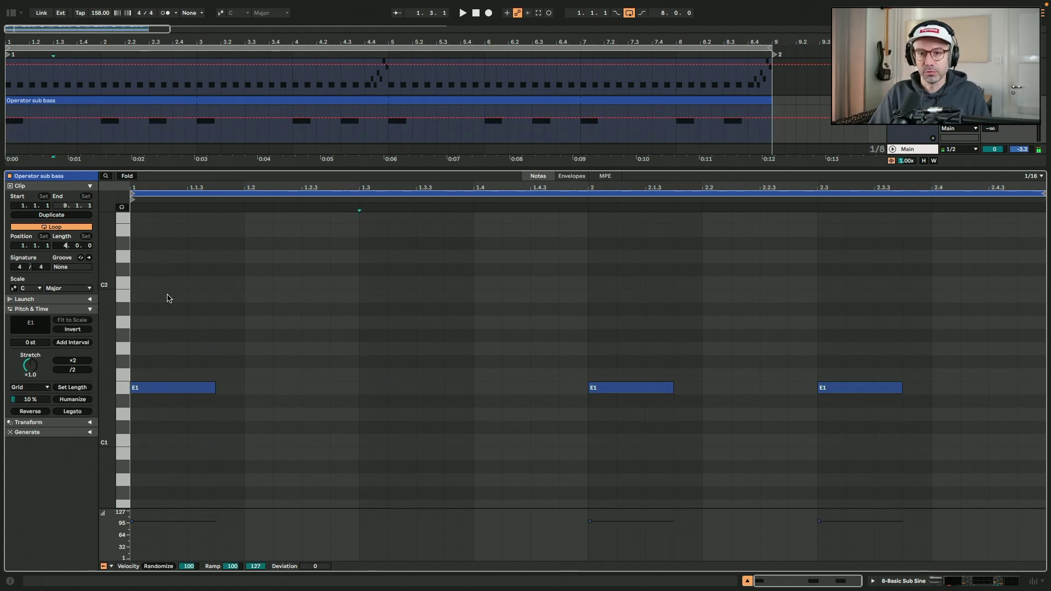
pyautogui.press('-')
pyautogui.moveTo(494, 387); pyautogui.dragTo(849, 402)
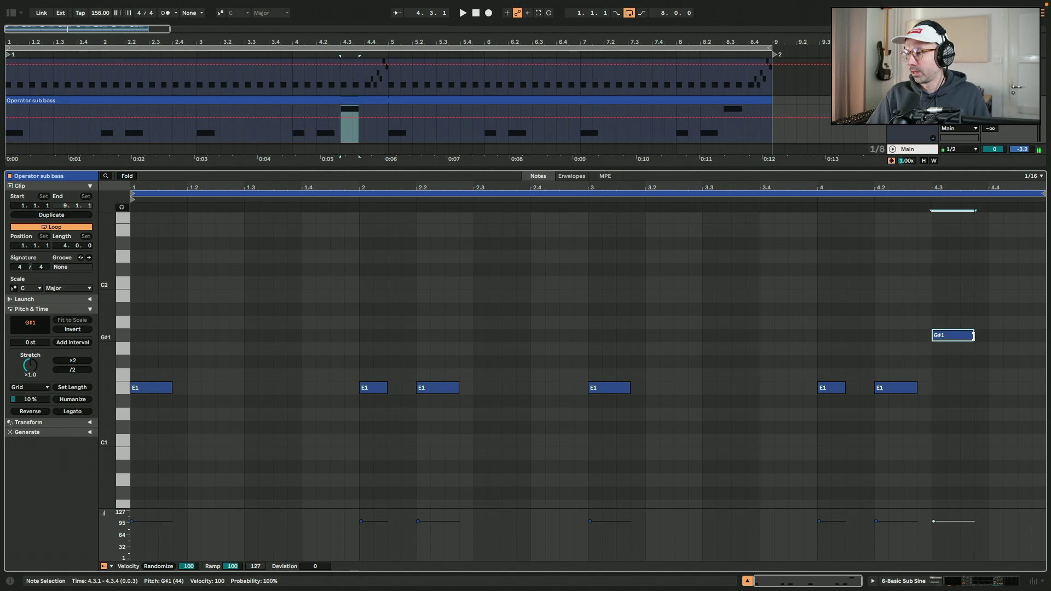
pyautogui.moveTo(972, 336); pyautogui.dragTo(1028, 336)
# Step: Play the full arrangement with the new bass line and set the Basic Sub Sine track's volume to -8.0 dB
pyautogui.click(849, 290)
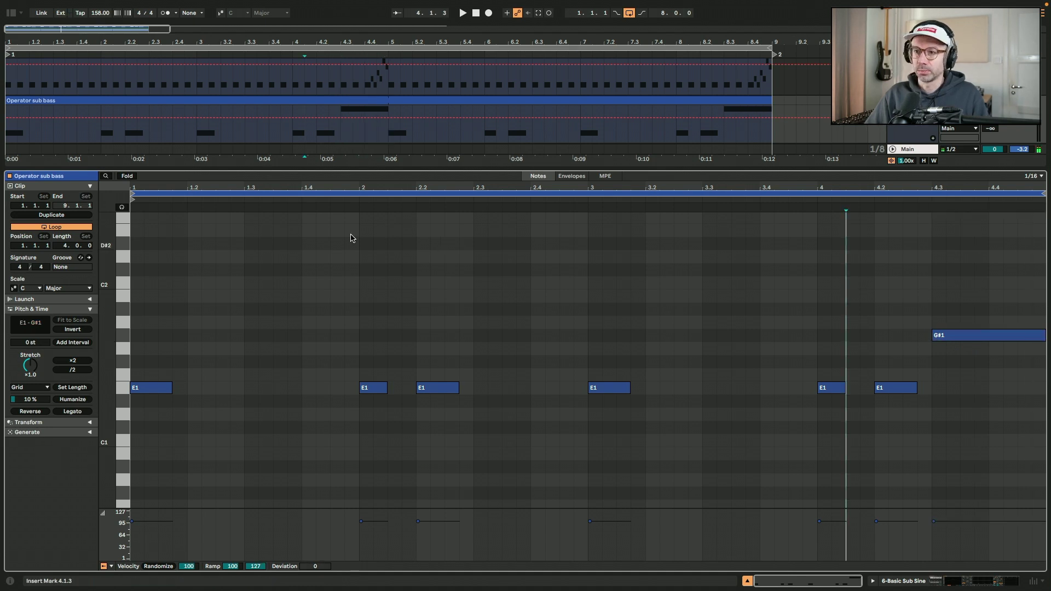
pyautogui.hotkey('shift', 'Tab')
pyautogui.press('space')
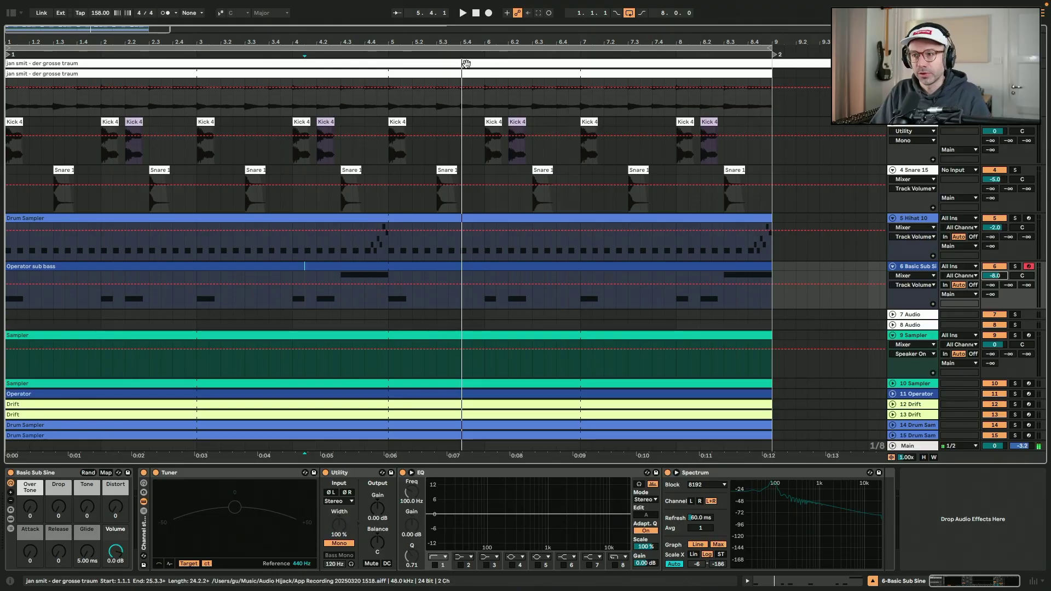
# Step: Compare the song track's sound during playback with the low-cut band of its EQ off and on
pyautogui.click(469, 77)
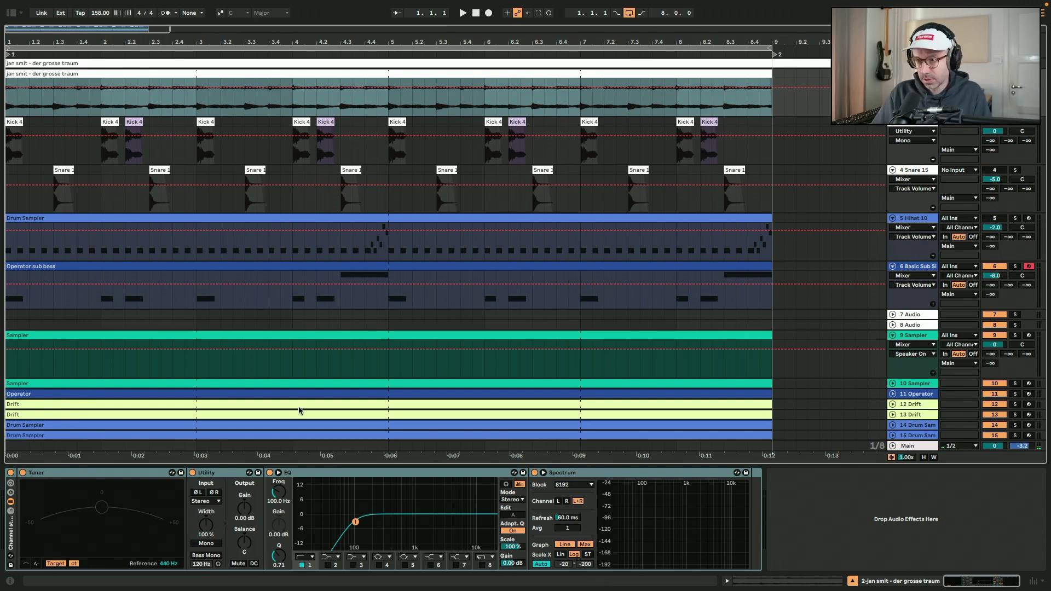
pyautogui.click(301, 566)
pyautogui.press('space')
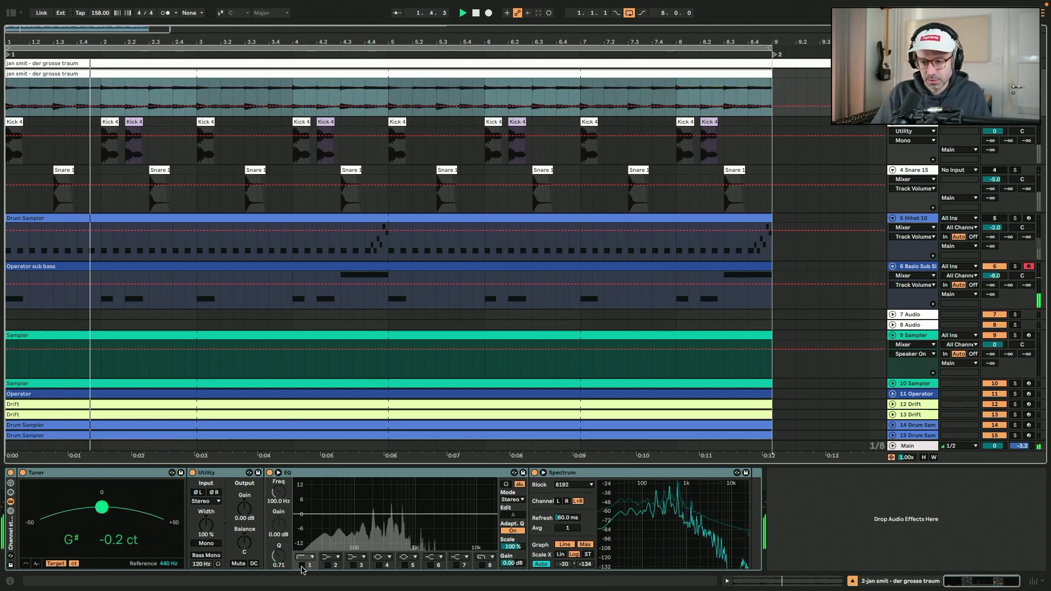
pyautogui.click(301, 565)
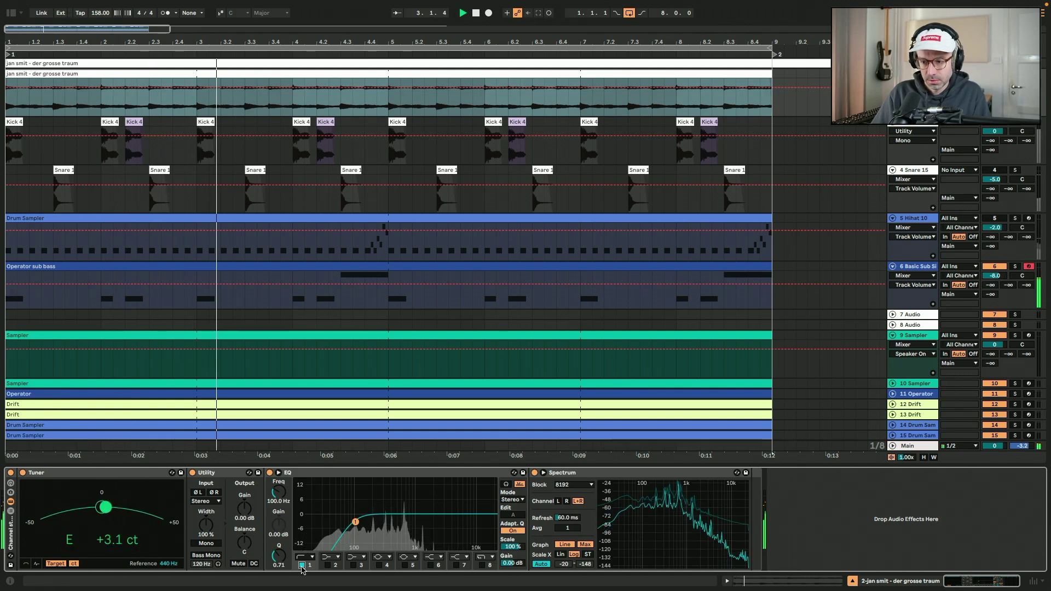
pyautogui.press('space')
# Step: Play the loop to check how the sub bass fits with the filtered song sample
pyautogui.click(254, 268)
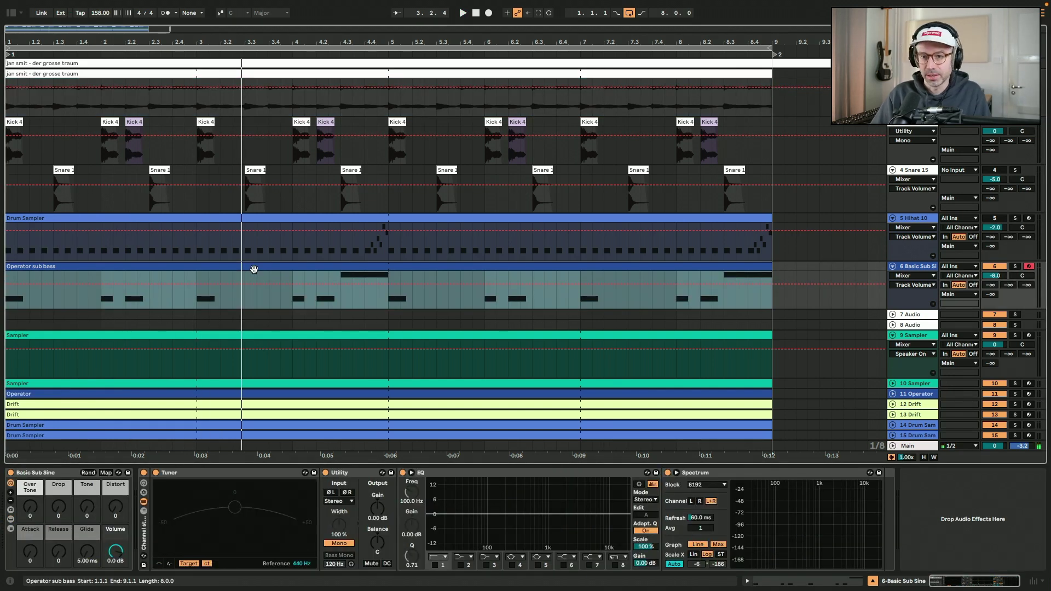
pyautogui.press('space')
pyautogui.press('space')
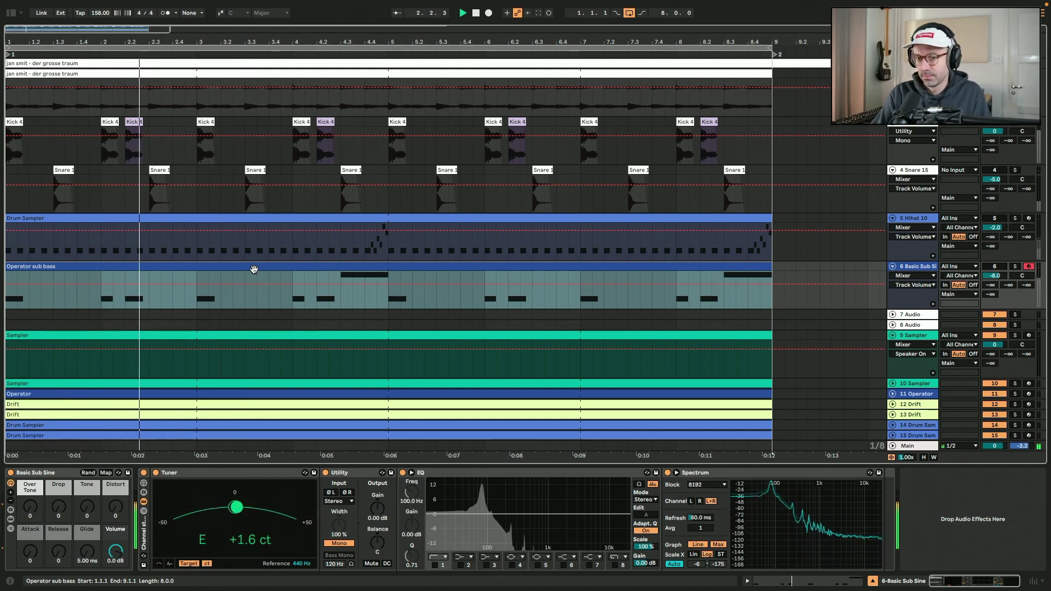
pyautogui.press('space')
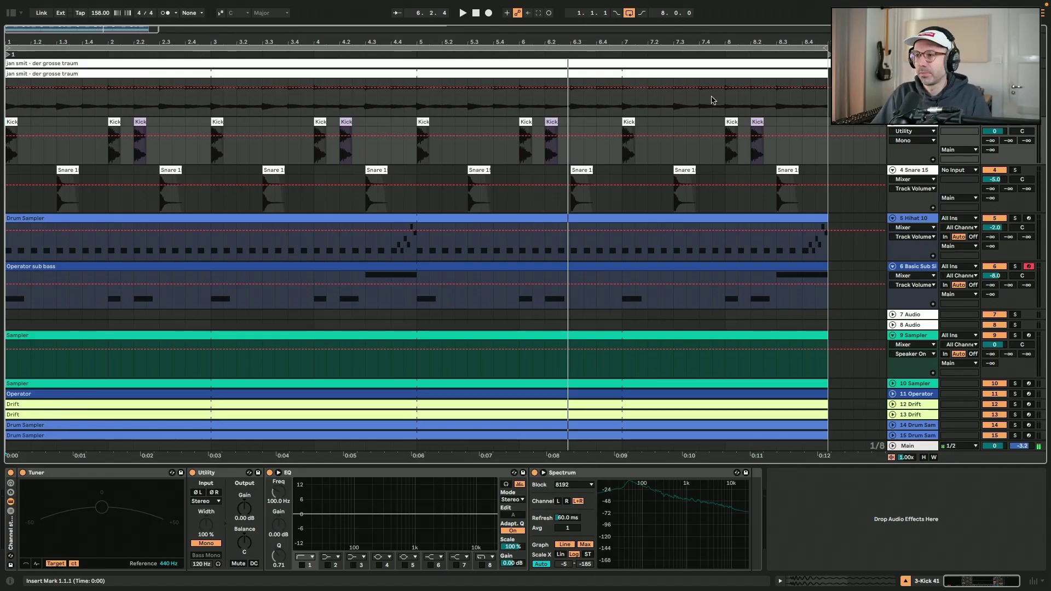
# Step: Extend the looped song clip to bar 13, split it at bar 9 and loop the four added bars
pyautogui.hscroll(10, 711, 98)
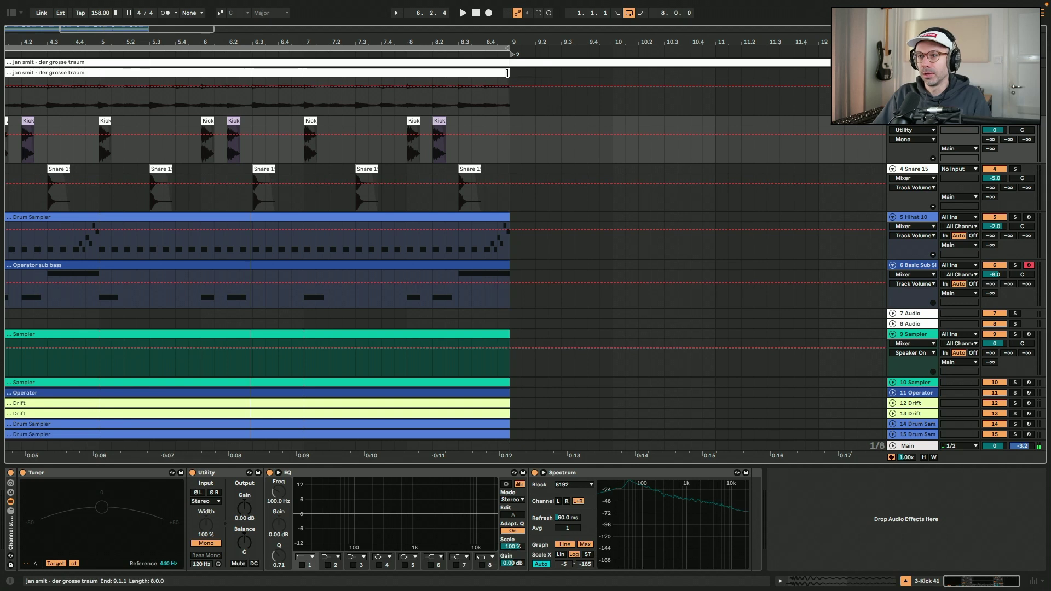
pyautogui.moveTo(507, 85); pyautogui.dragTo(828, 85)
pyautogui.click(422, 101)
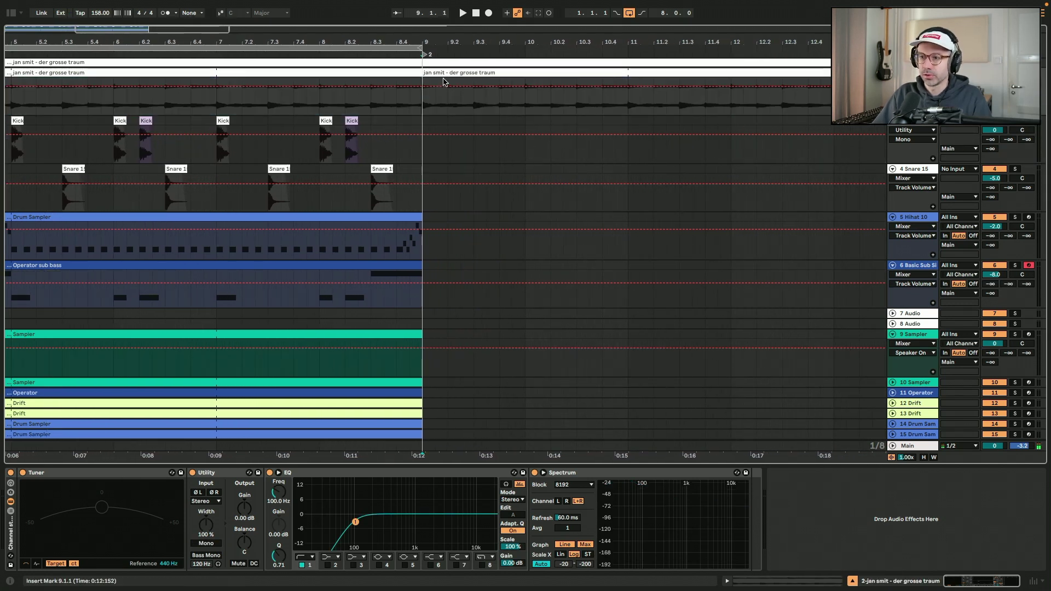
pyautogui.hotkey('ctrl', 'e')
pyautogui.hotkey('ctrl', 'l')
# Step: Split the song clip at bar 11 and cut bars 9 and 10 into one-beat slices, deactivating every second slice
pyautogui.click(628, 106)
pyautogui.hotkey('ctrl', 'e')
pyautogui.moveTo(448, 99); pyautogui.dragTo(469, 98)
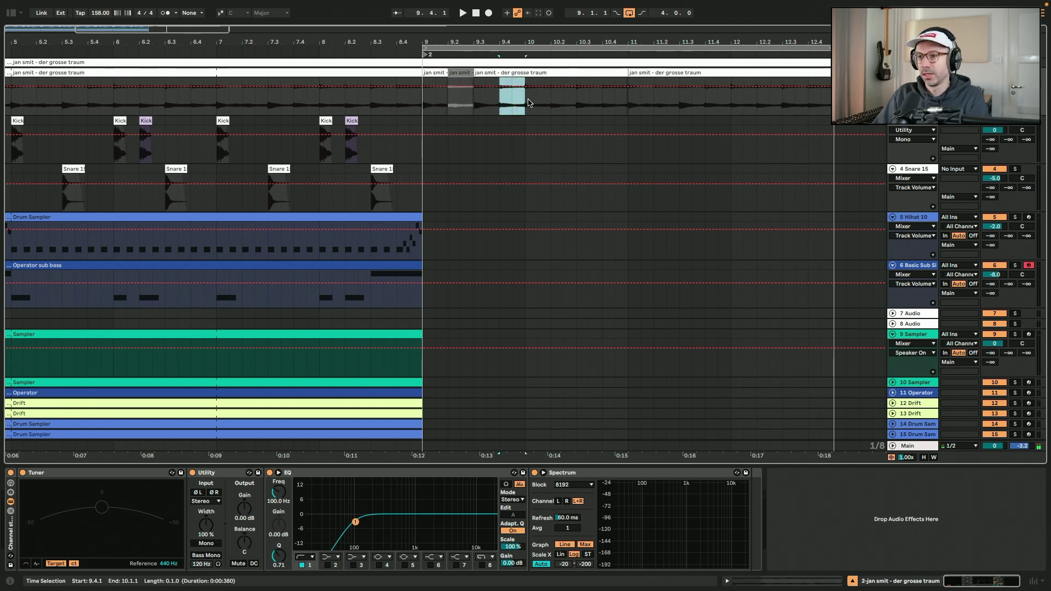
pyautogui.hotkey('ctrl', 'd')
pyautogui.hotkey('ctrl', 'd')
pyautogui.press('+')
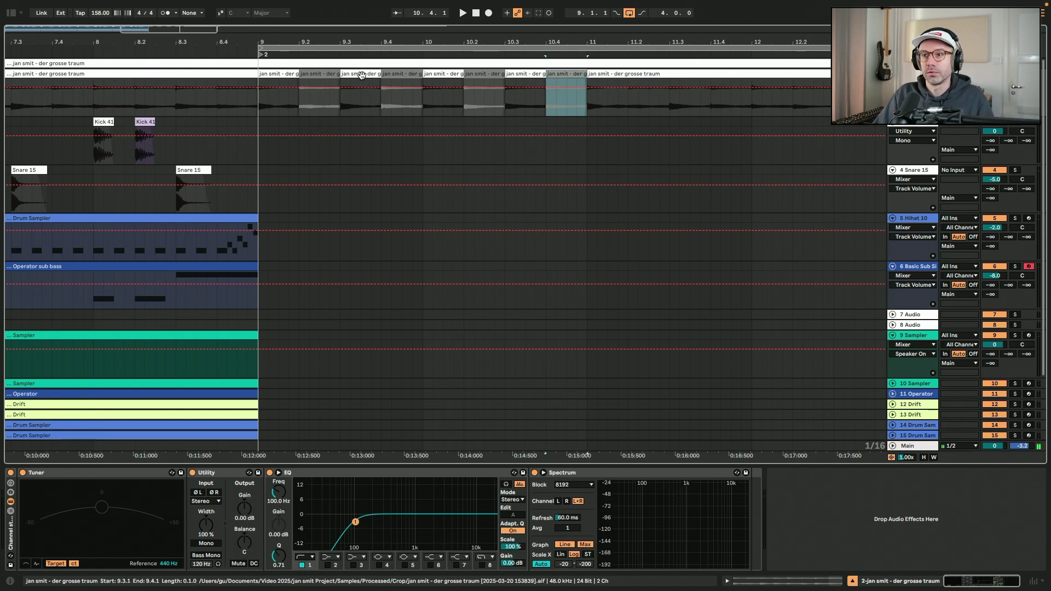
# Step: Move the active song slices from 9.3, 10.1 and 10.3 to 9.2, 9.3 and 9.4 so they fill bar 9 without gaps
pyautogui.click(372, 93)
pyautogui.press('Delete')
pyautogui.press('Left')
pyautogui.click(441, 74)
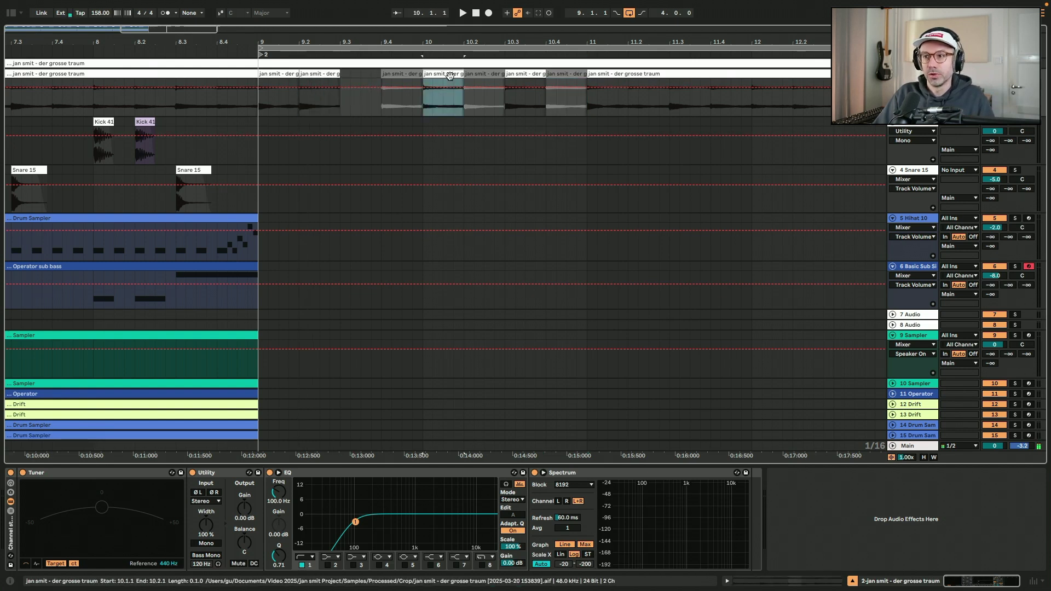
pyautogui.moveTo(440, 74); pyautogui.dragTo(402, 72)
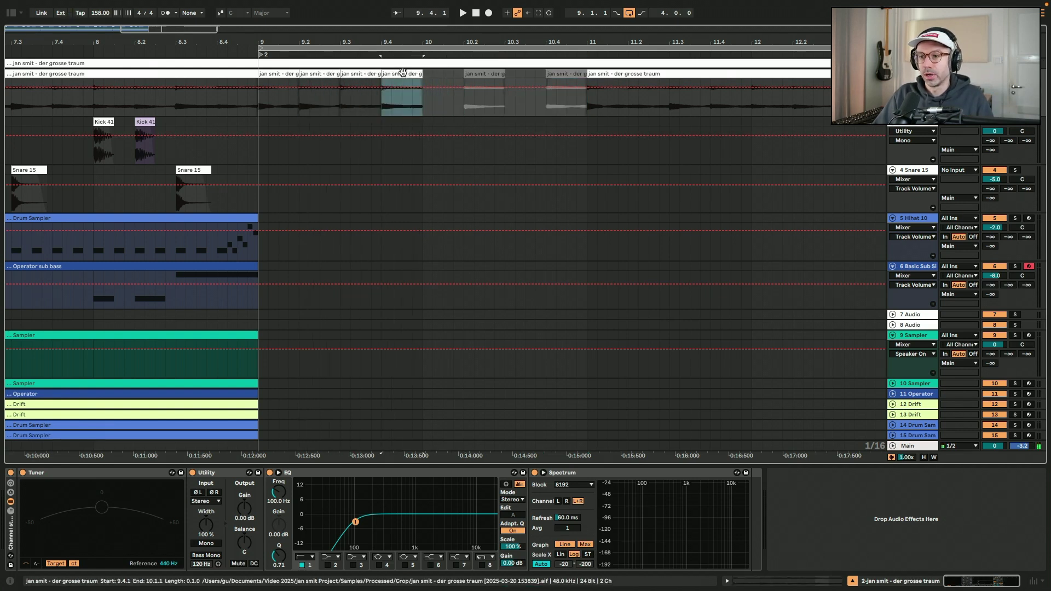
# Step: Duplicate the four song slices of bar 9 into bar 10 and play the two bars back
pyautogui.click(273, 73)
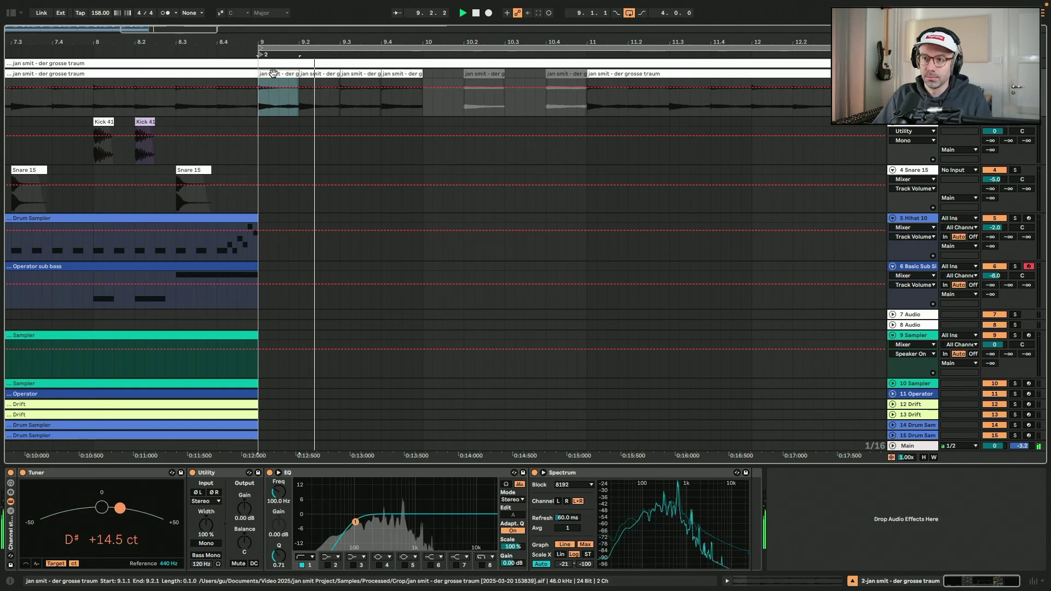
pyautogui.keyDown('shift'); pyautogui.click(398, 74); pyautogui.keyUp('shift')
pyautogui.hotkey('ctrl', 'd')
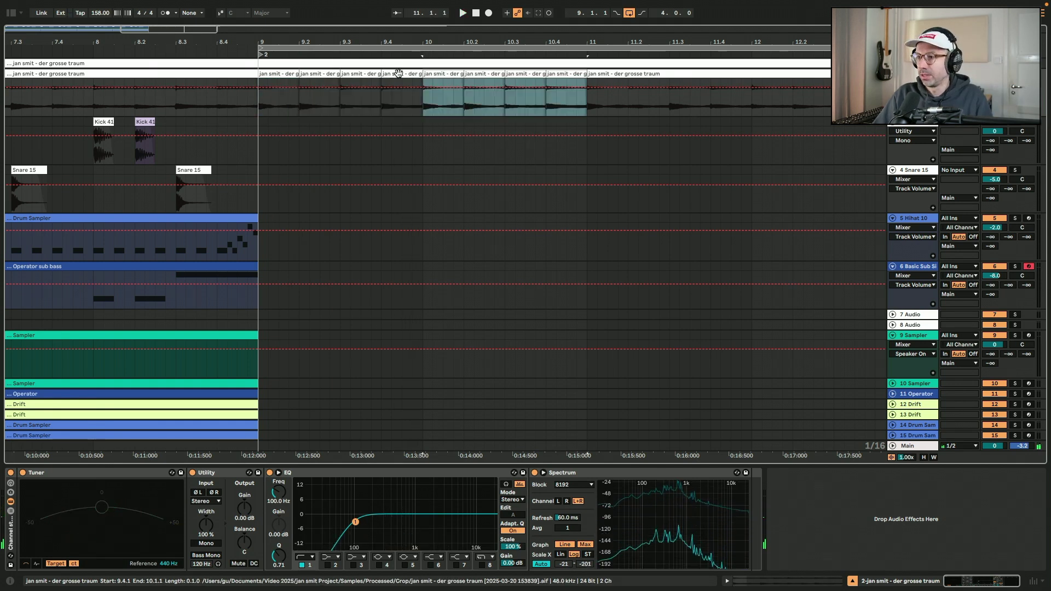
pyautogui.click(279, 74)
pyautogui.press('space')
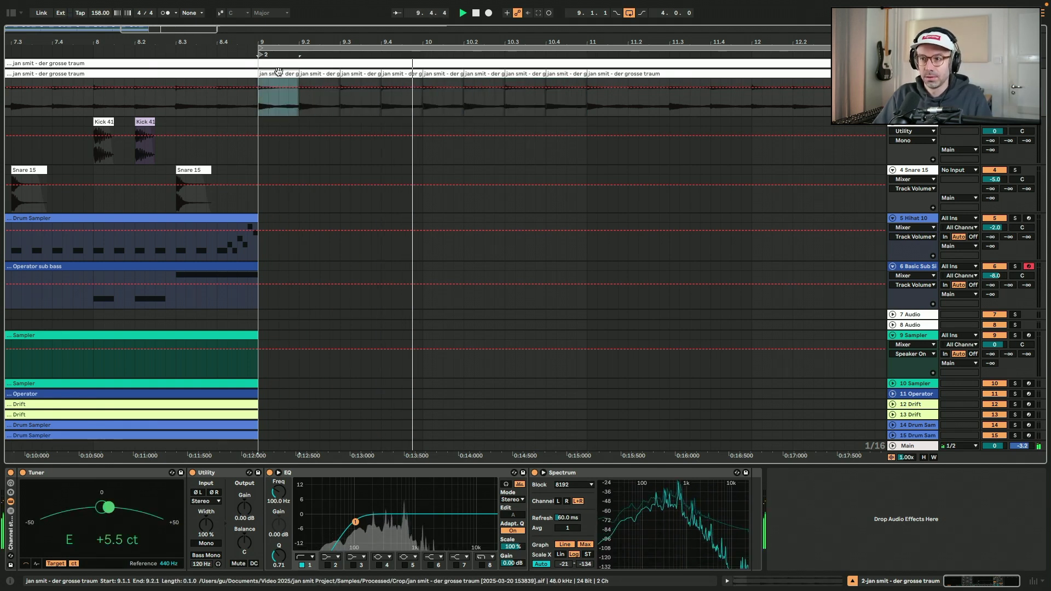
pyautogui.press('space')
# Step: Delete the remaining song clip from bar 11 onward, set the arrangement loop length to 2 bars and listen to it
pyautogui.click(603, 73)
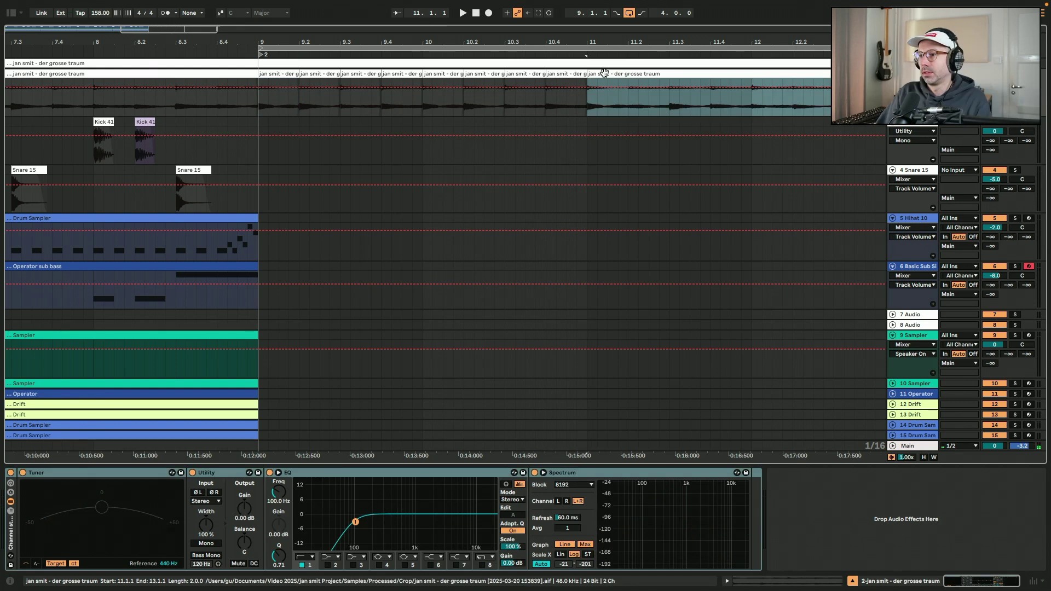
pyautogui.press('Delete')
pyautogui.write('2')
pyautogui.press('Return')
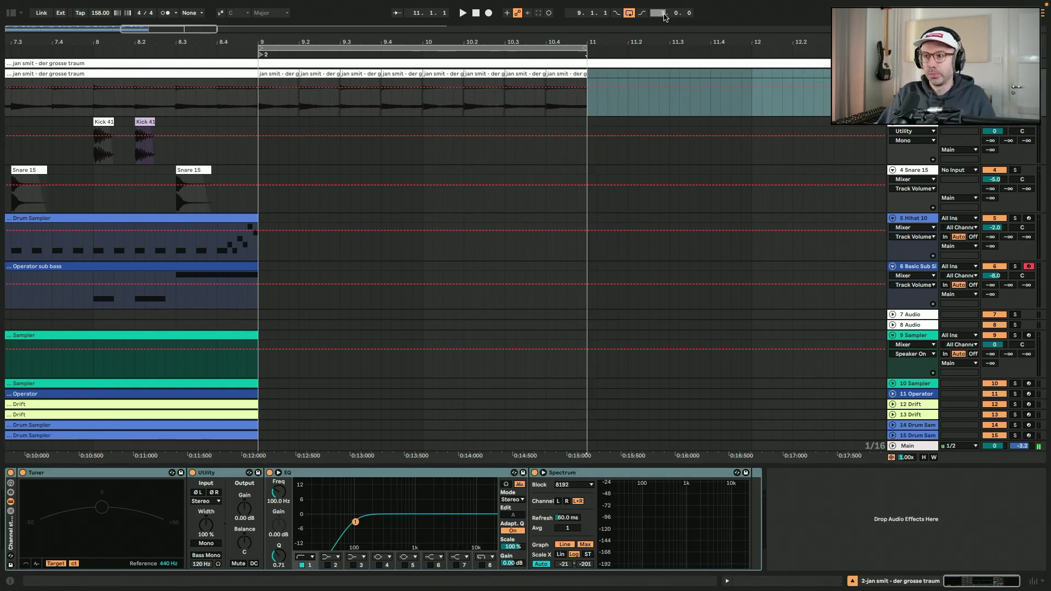
pyautogui.click(234, 161)
pyautogui.press('space')
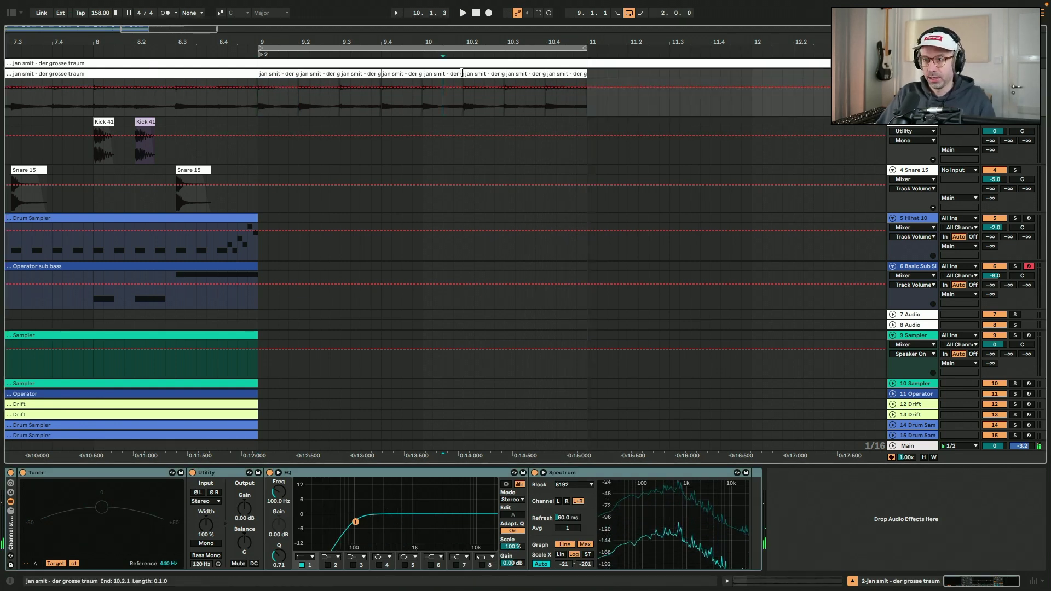
# Step: Shorten the first slice of bar 10 to half a beat, fill the bar with eight half-beat slices and play from bar 9
pyautogui.moveTo(461, 73); pyautogui.dragTo(454, 73)
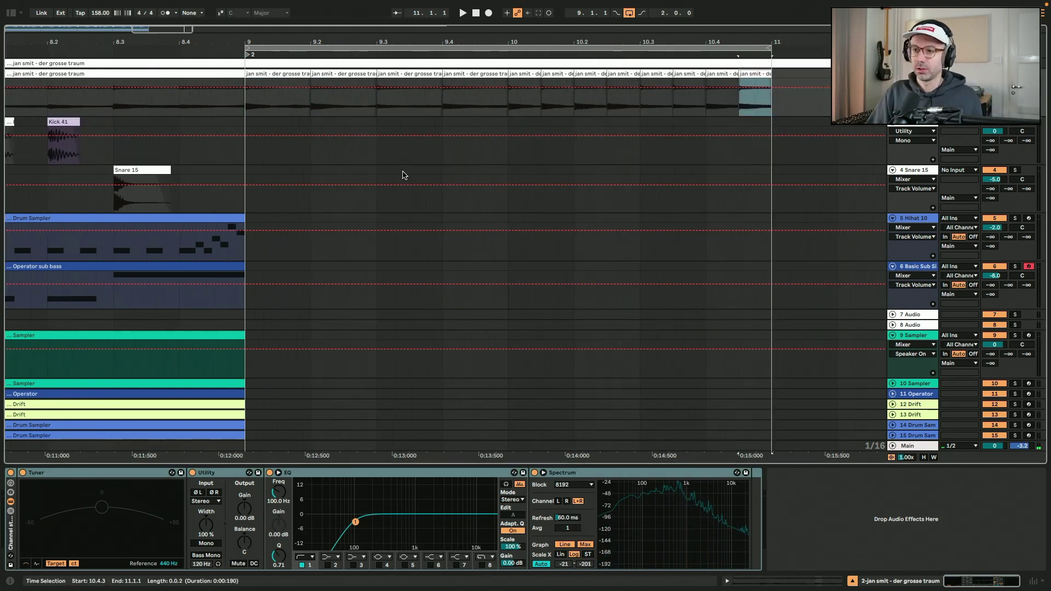
pyautogui.hscroll(1, 403, 175)
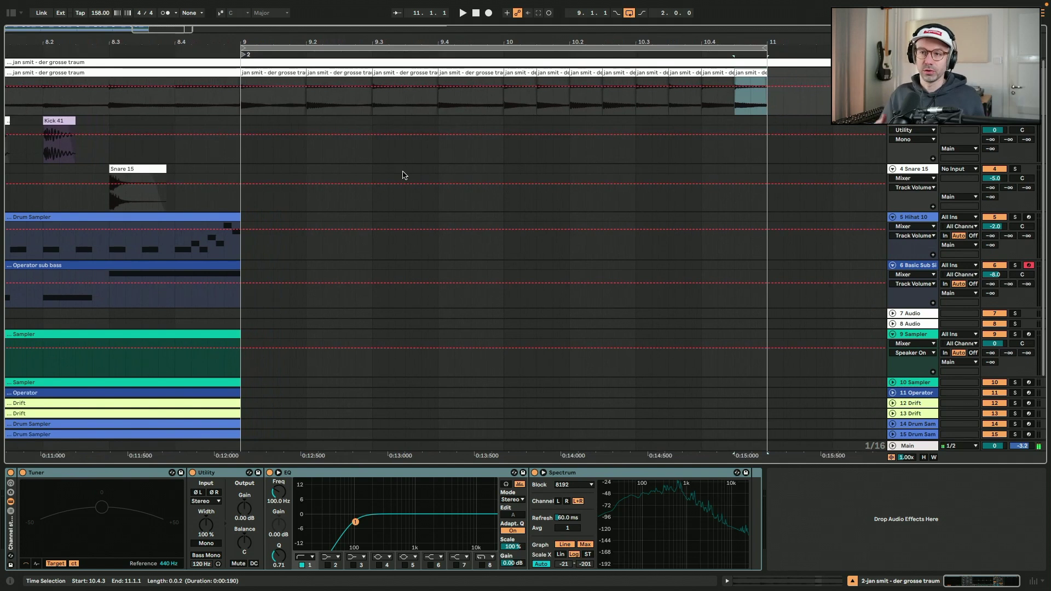
pyautogui.click(243, 100)
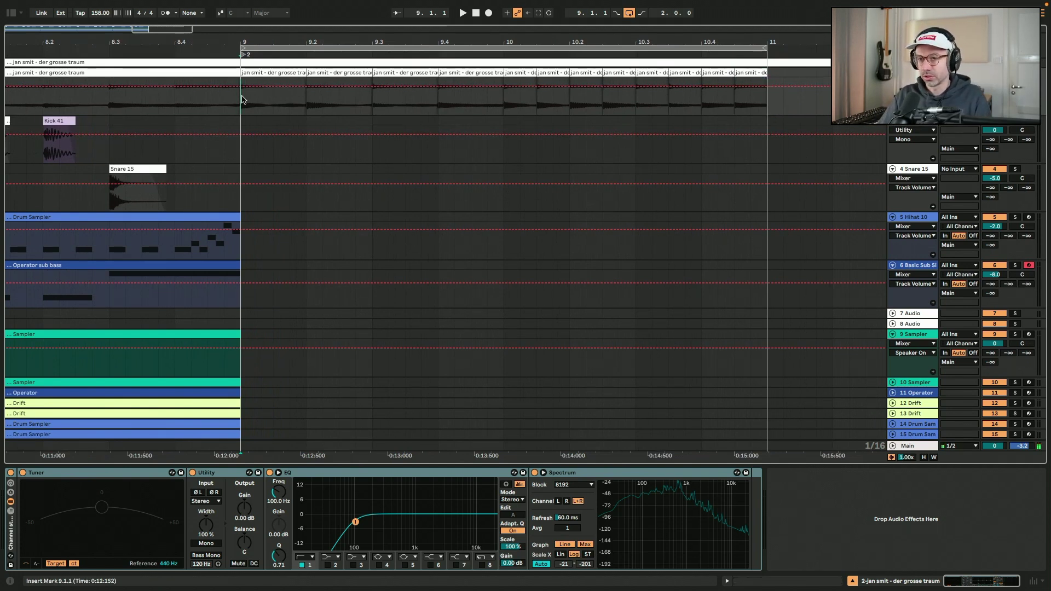
pyautogui.press('space')
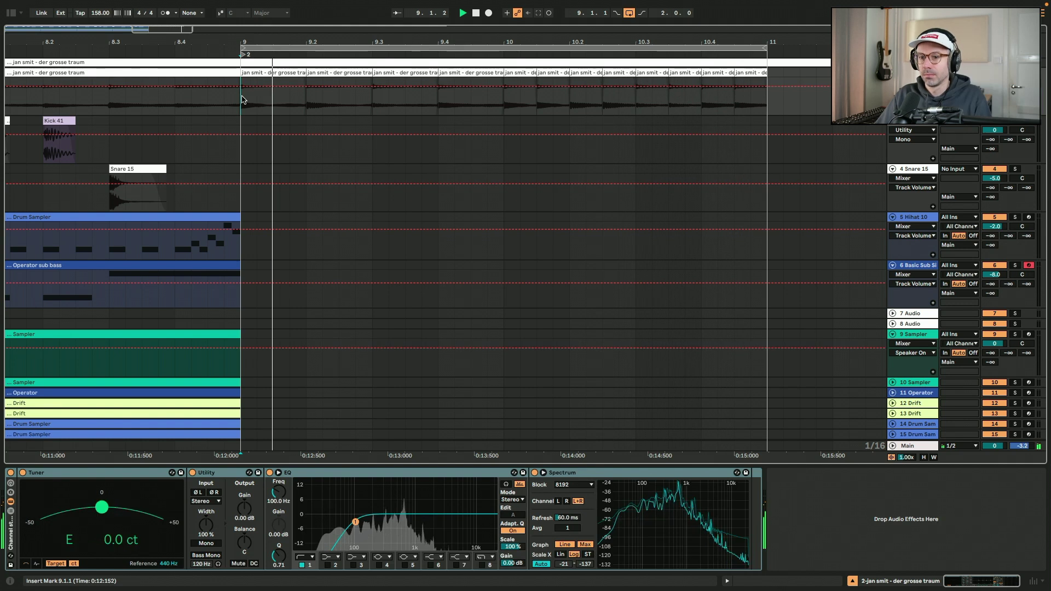
# Step: Build a snare fill in bar 10 with hits on 10.1, 10.2 and 10.3 and four sixteenth-note hits on 10.4
pyautogui.moveTo(130, 168); pyautogui.dragTo(658, 170)
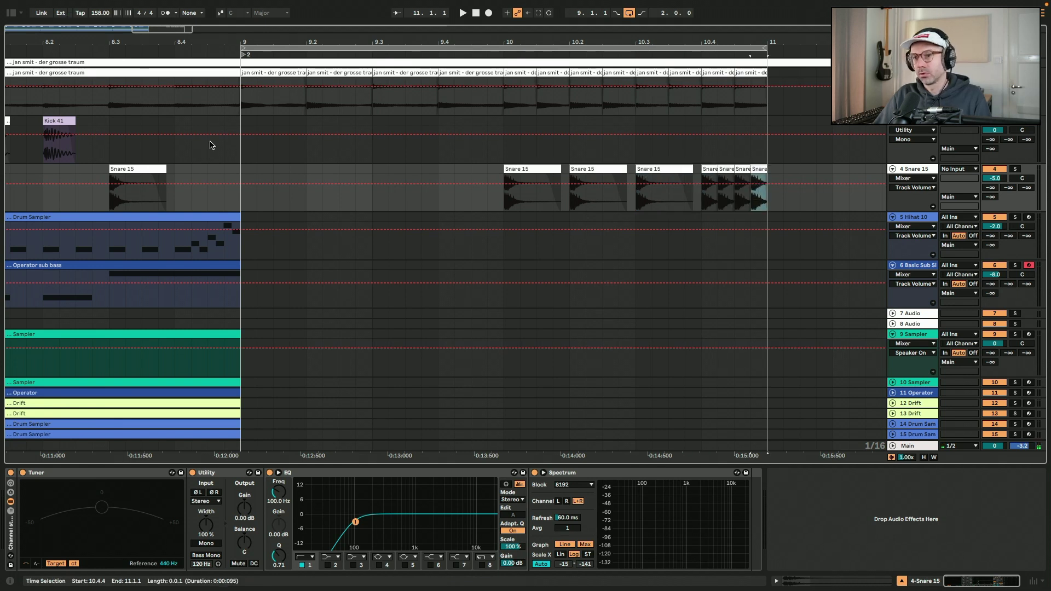
pyautogui.click(238, 176)
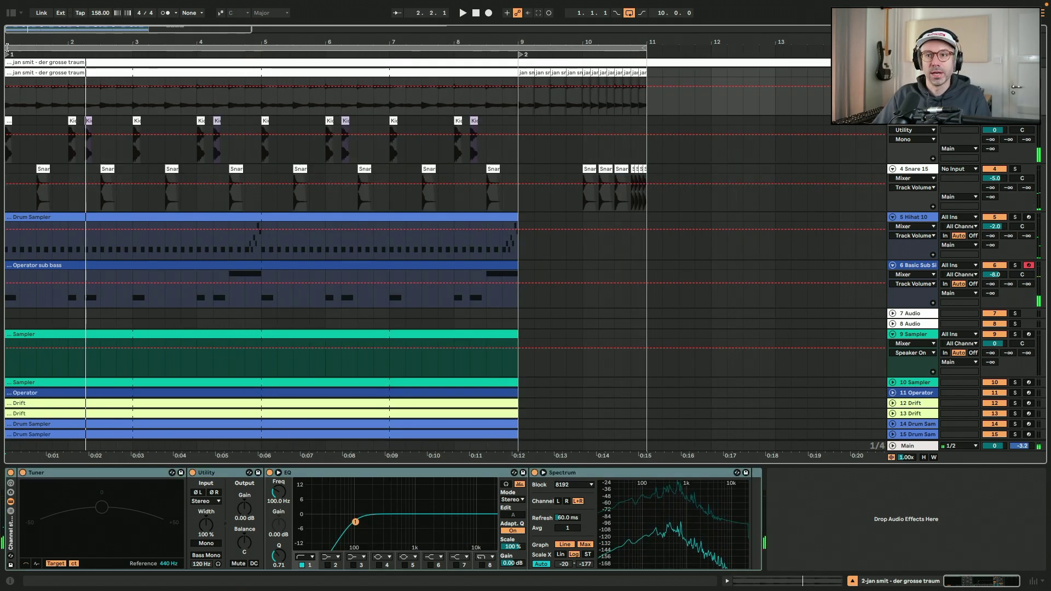
# Step: Loop the six bars from bar 5 to bar 11 and play back the transition into the chopped section
pyautogui.moveTo(647, 99); pyautogui.dragTo(262, 110)
pyautogui.press('super+l')
pyautogui.click(262, 109)
pyautogui.press('space')
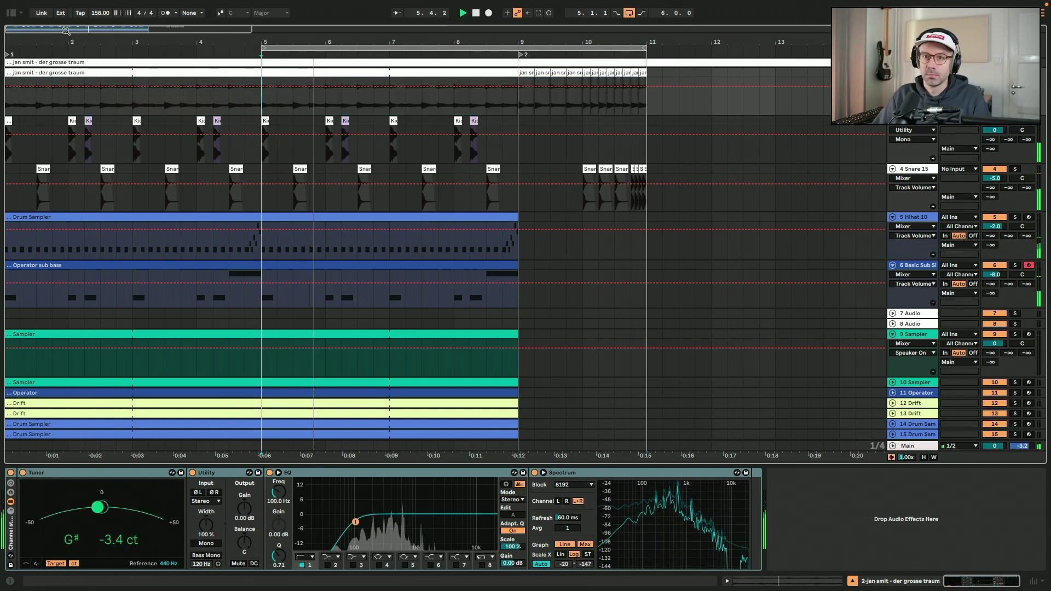
pyautogui.press('+')
pyautogui.press('+')
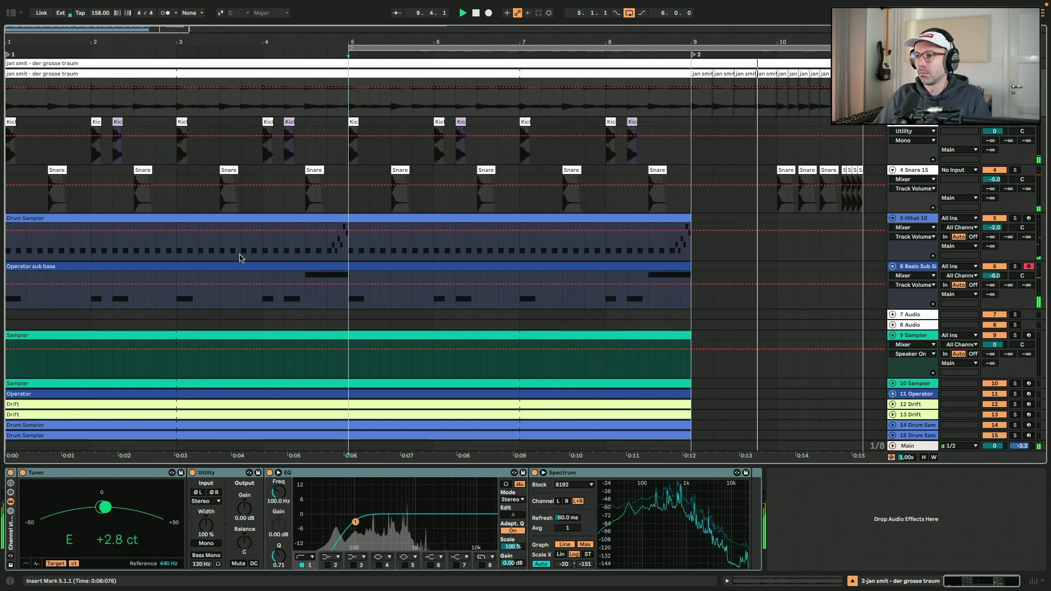
pyautogui.press('space')
pyautogui.press('space')
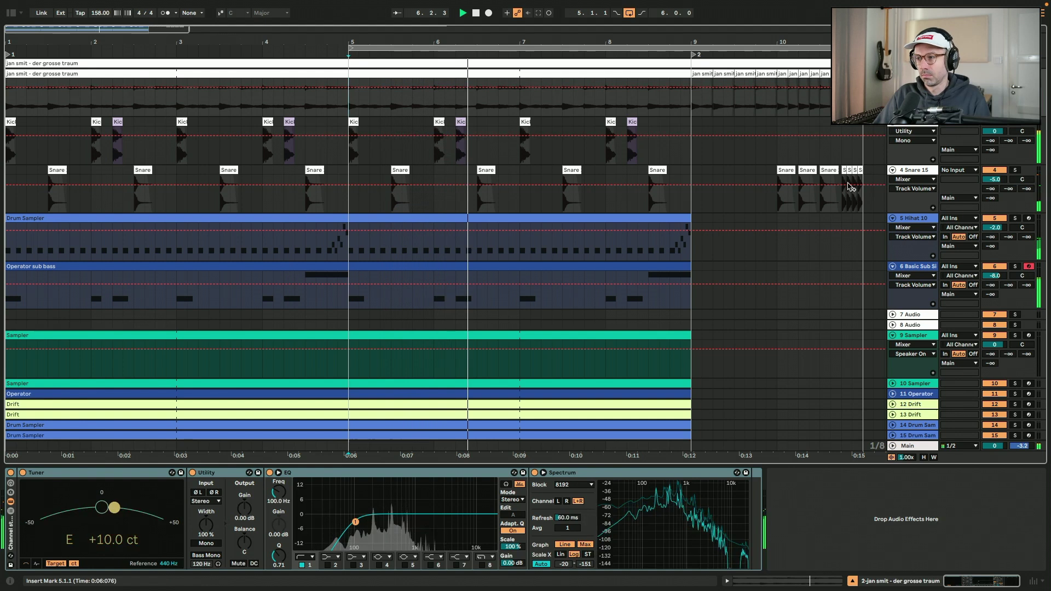
# Step: Add a Utility Gain automation lane to the Snare 15 track and draw rising gain ramps over the bar 10 fill
pyautogui.click(918, 174)
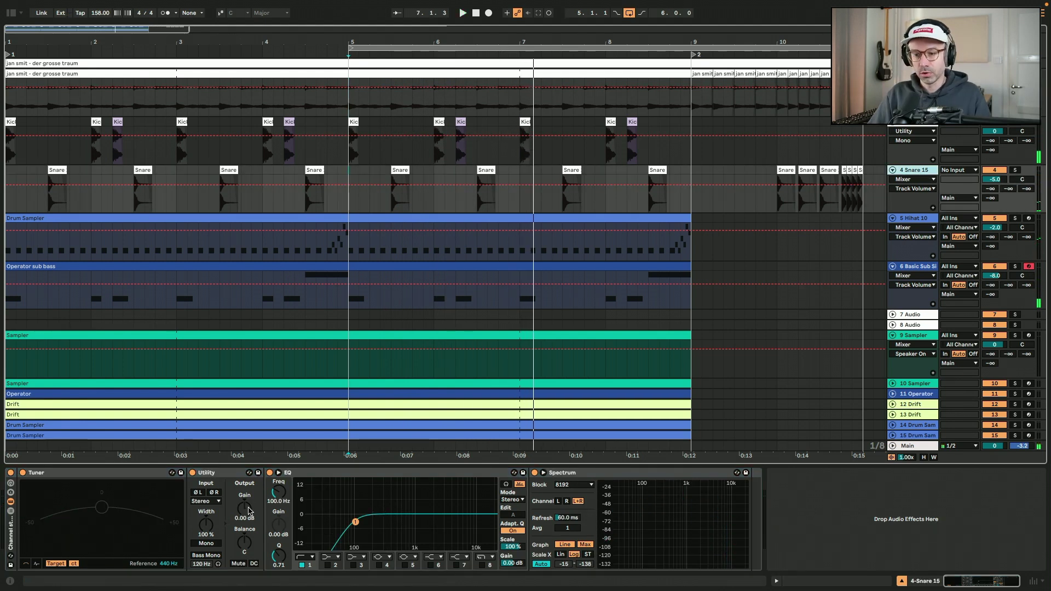
pyautogui.rightClick(248, 511)
pyautogui.click(339, 301)
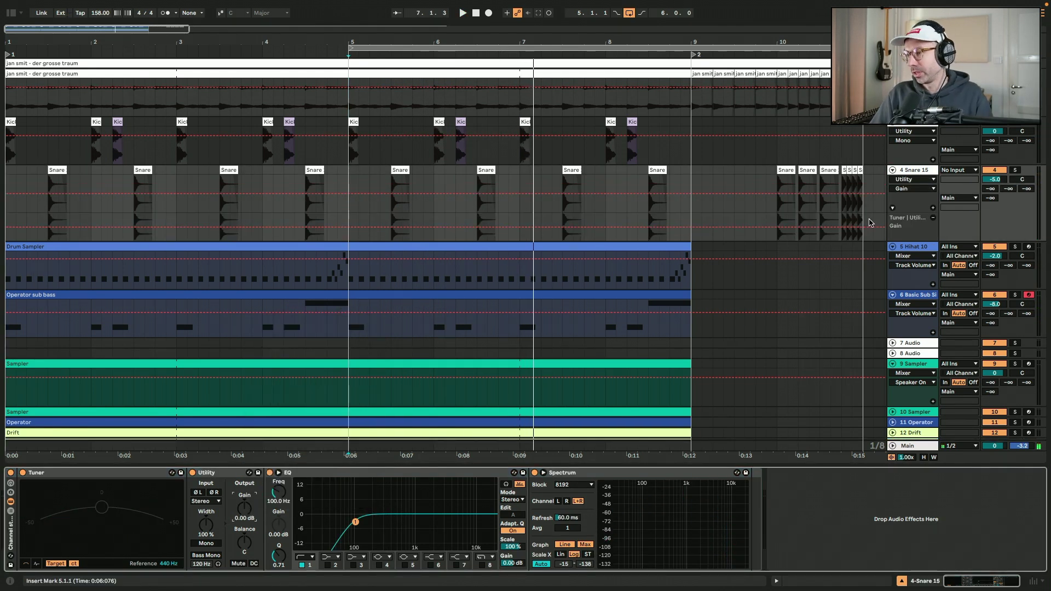
pyautogui.click(868, 221)
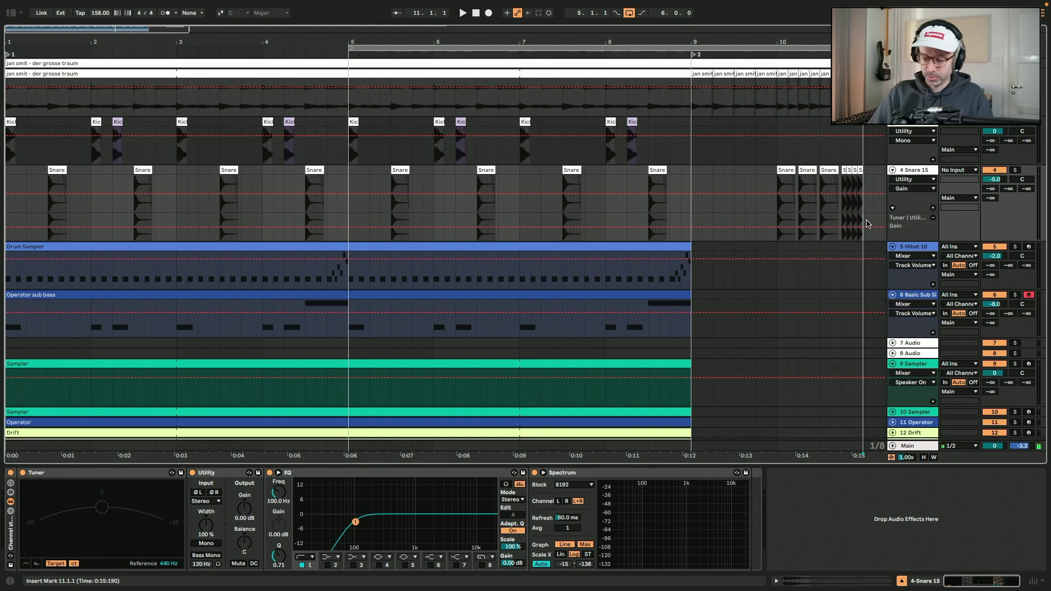
pyautogui.press('+')
pyautogui.press('+')
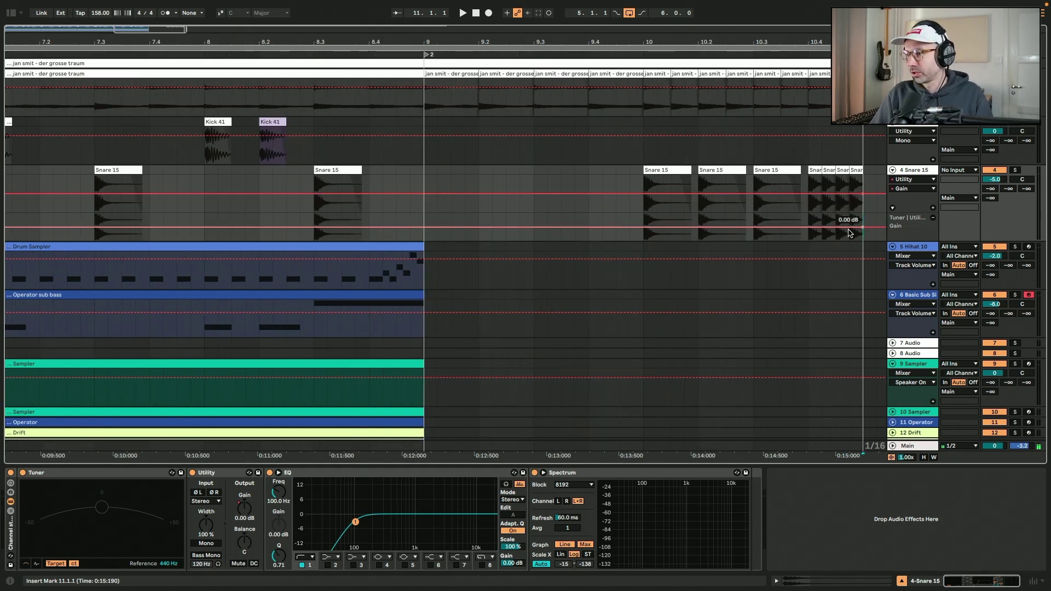
pyautogui.press('space')
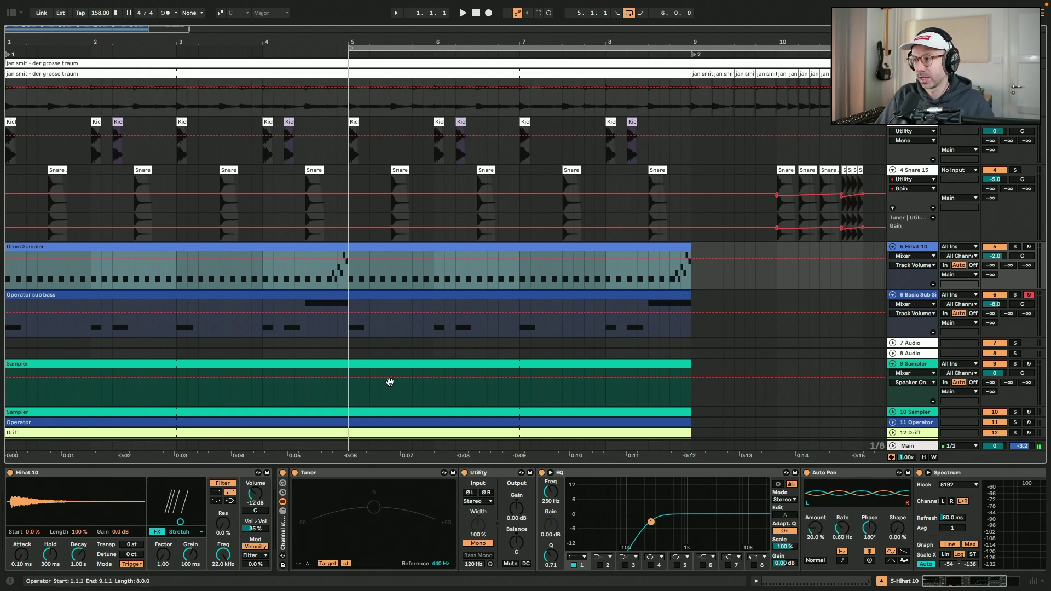
# Step: Switch the Hihat 10 sampler's effect to 8-Bit with a 10.1 kHz rate and 489 ms decay during playback
pyautogui.click(1029, 247)
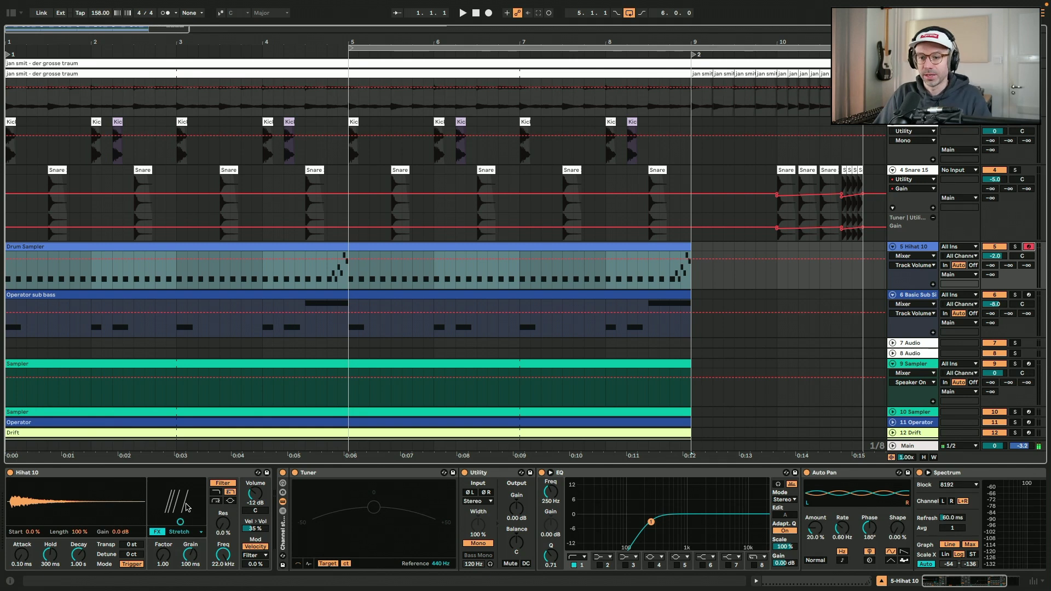
pyautogui.press('space')
pyautogui.moveTo(180, 509)
pyautogui.mouseDown()
pyautogui.moveTo(188, 496)
pyautogui.moveTo(166, 490)
pyautogui.moveTo(190, 494)
pyautogui.moveTo(180, 496)
pyautogui.mouseUp()
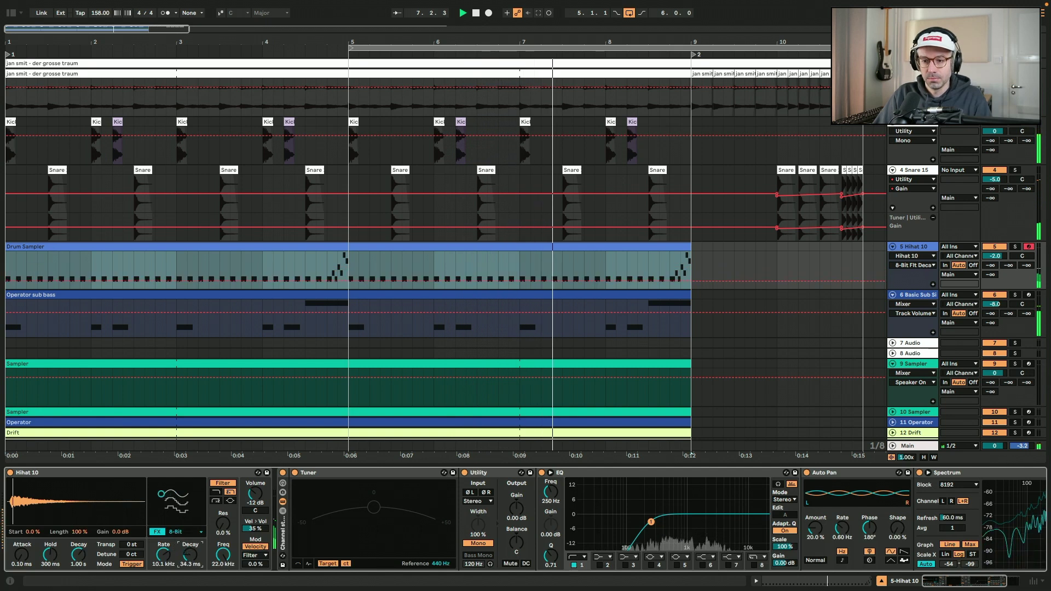
pyautogui.moveTo(191, 554)
pyautogui.mouseDown()
pyautogui.moveTo(191, 541)
pyautogui.moveTo(188, 550)
pyautogui.mouseUp()
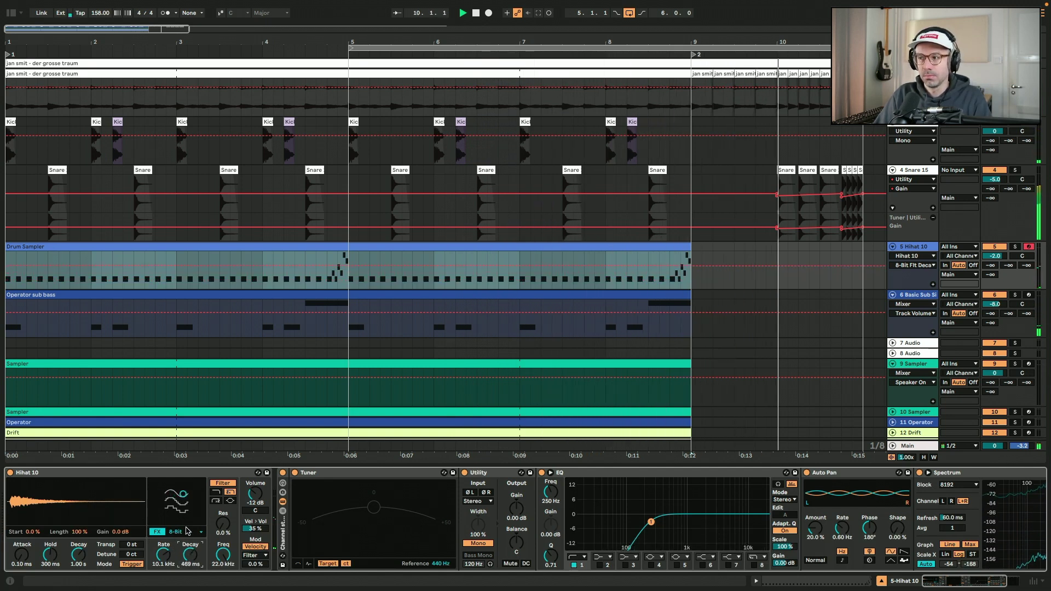
pyautogui.press('space')
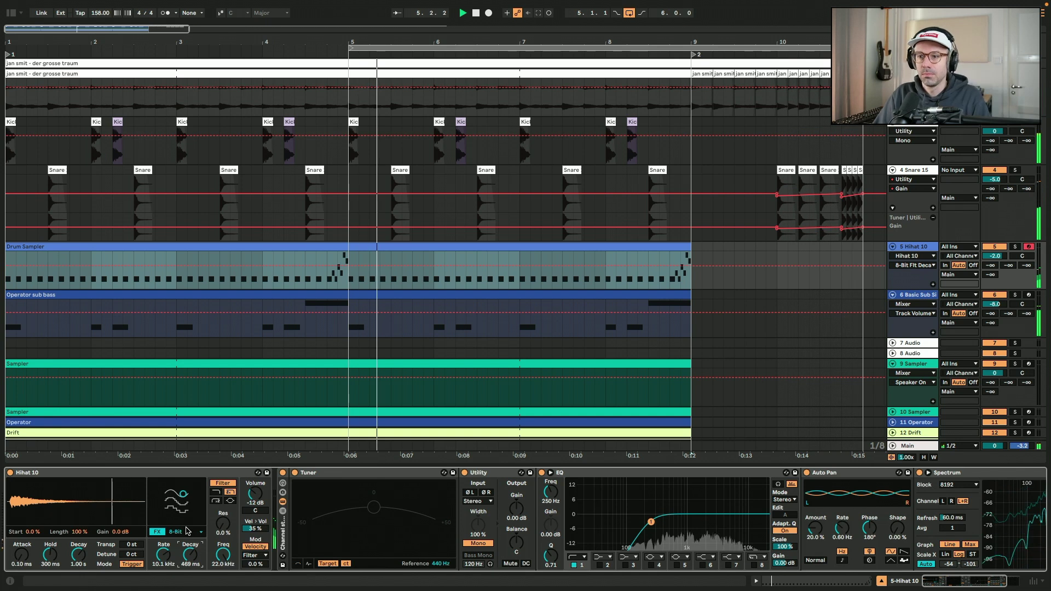
# Step: Compare the hi-hat in solo with its 8-Bit effect off and on, leaving the effect on
pyautogui.click(157, 531)
pyautogui.press('space')
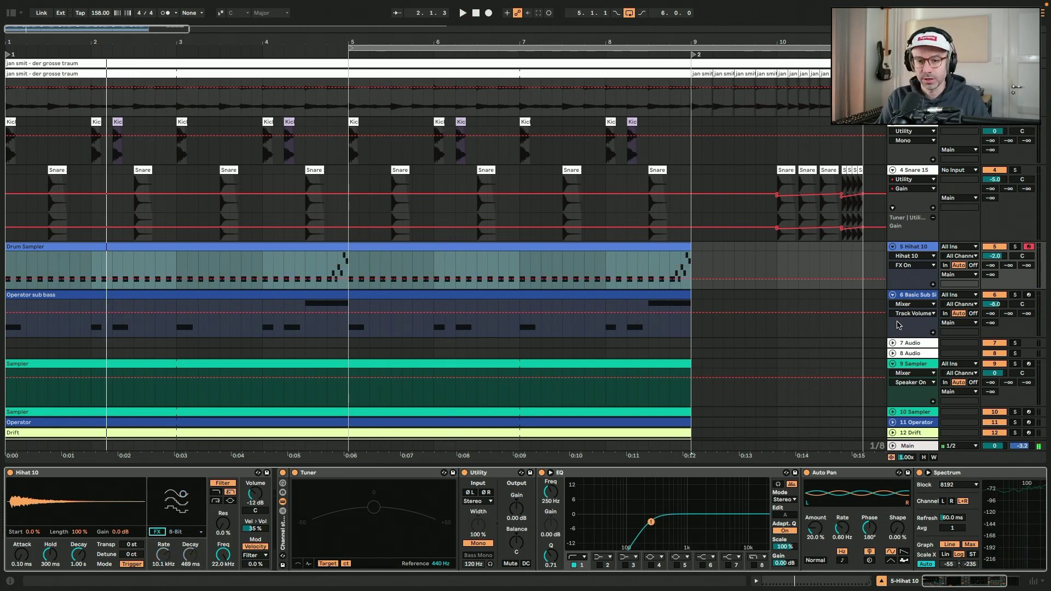
pyautogui.press('space')
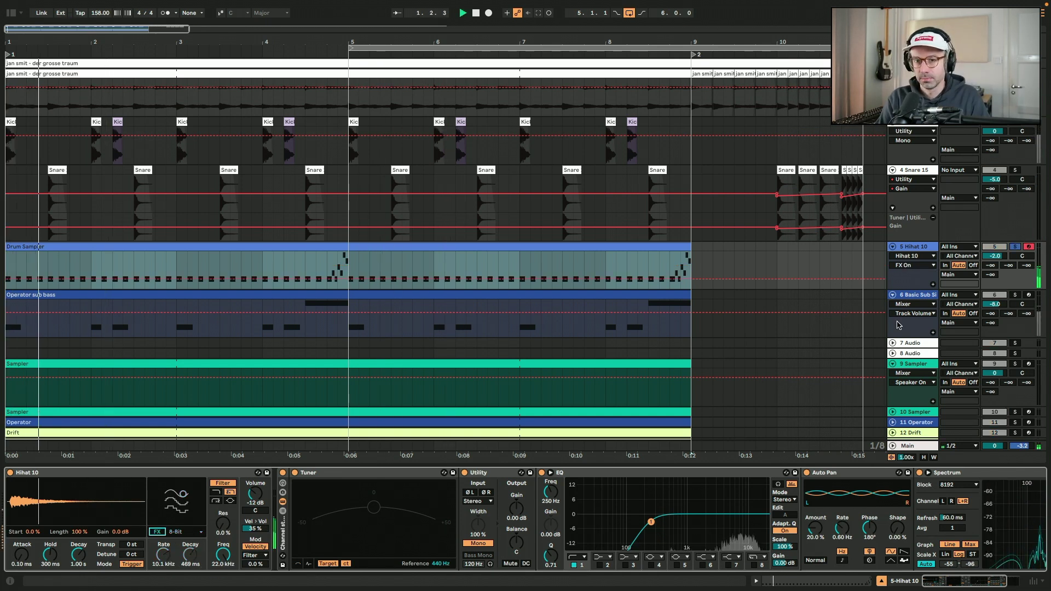
pyautogui.hotkey('ctrl', 'a')
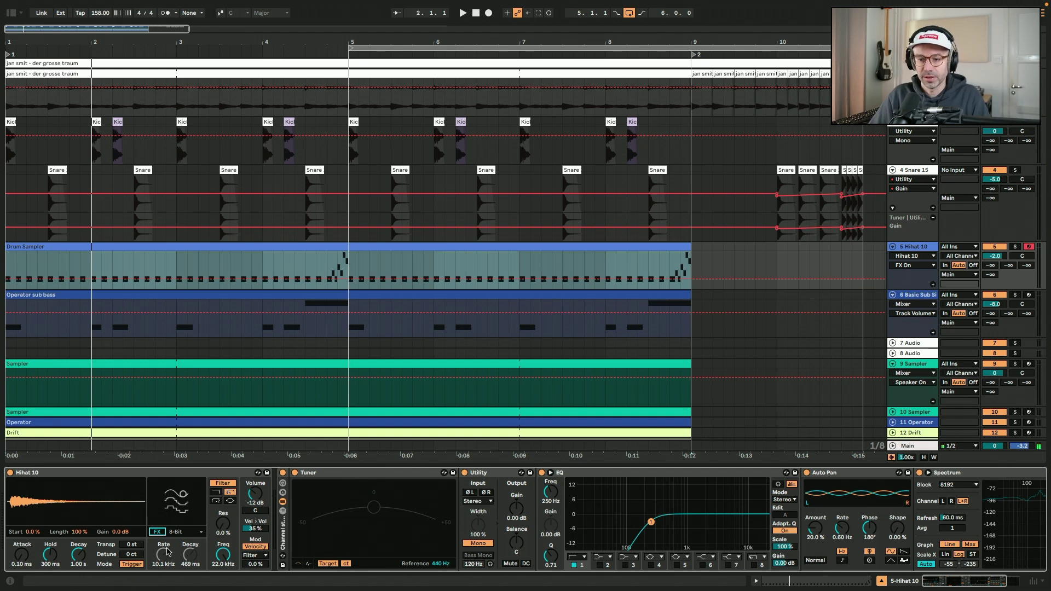
pyautogui.click(153, 533)
pyautogui.press('space')
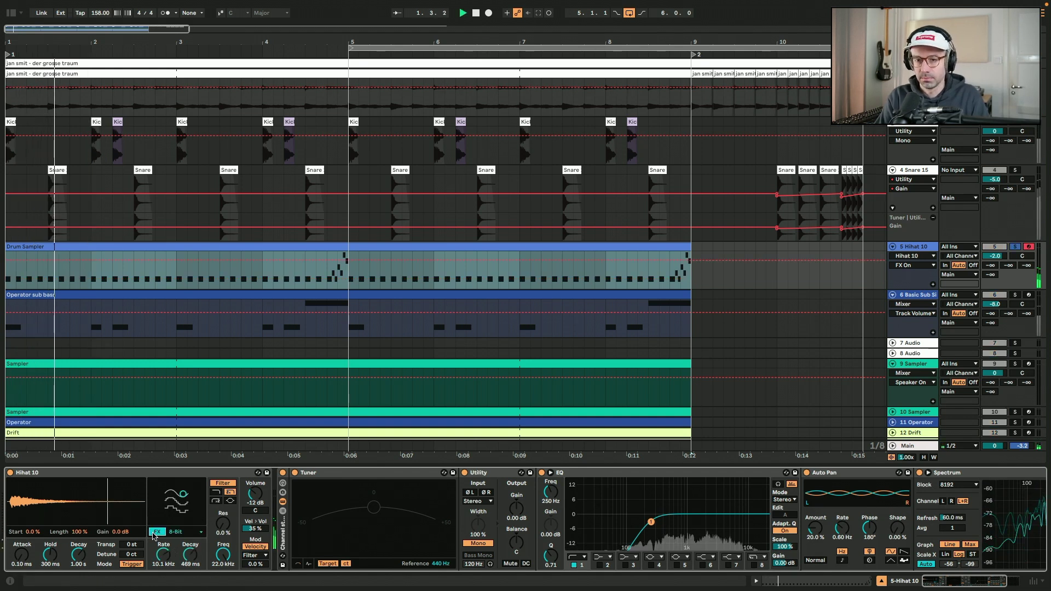
pyautogui.press('space')
pyautogui.press('space')
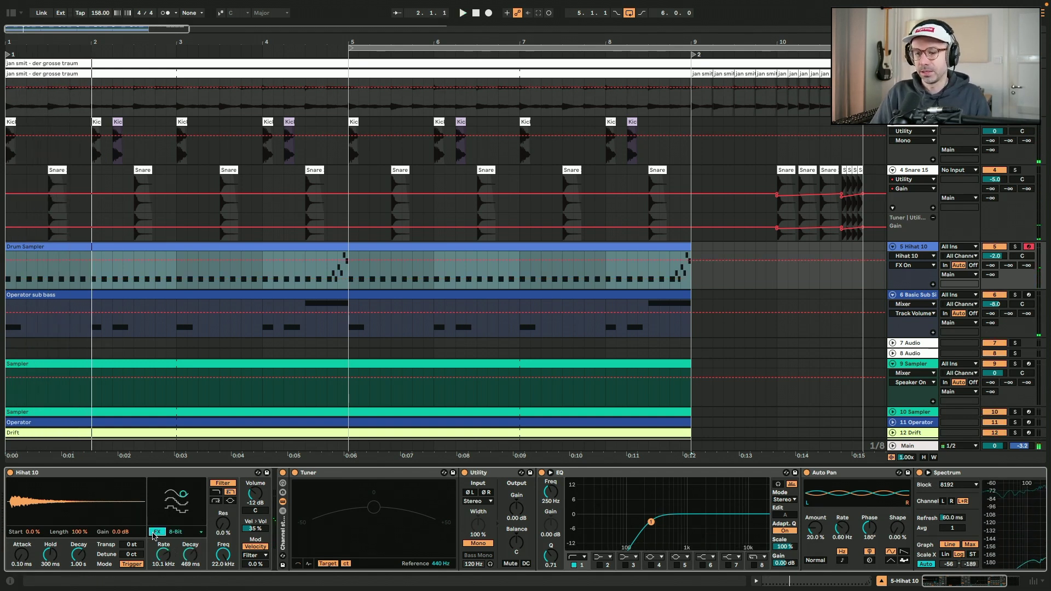
pyautogui.click(166, 475)
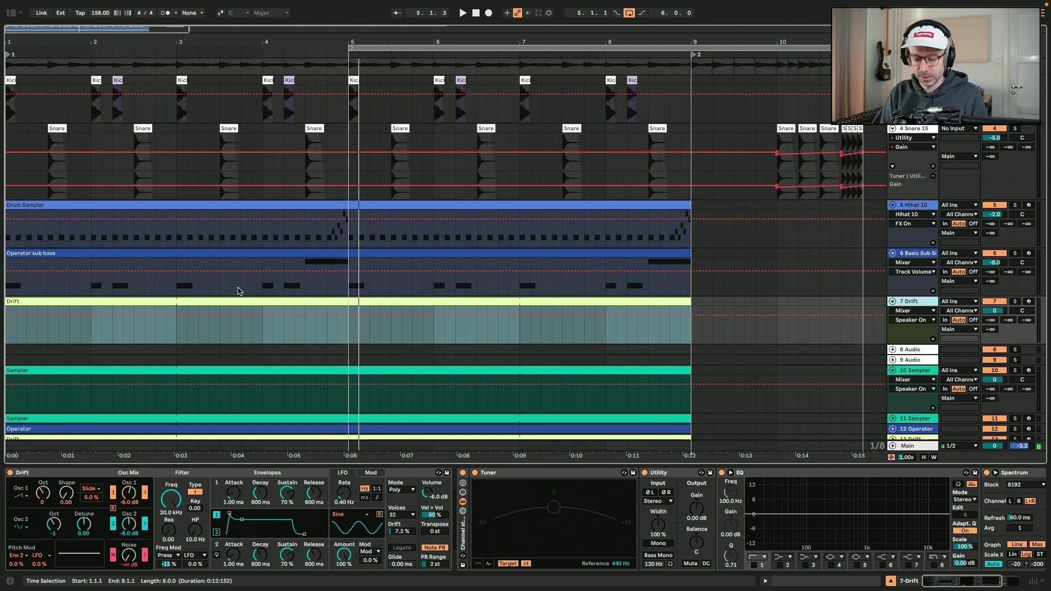
# Step: Show the browser, start swapping the Drift instrument on track 7 and preview the Casino Blips Pad preset
pyautogui.press('super+alt+b')
pyautogui.click(283, 303)
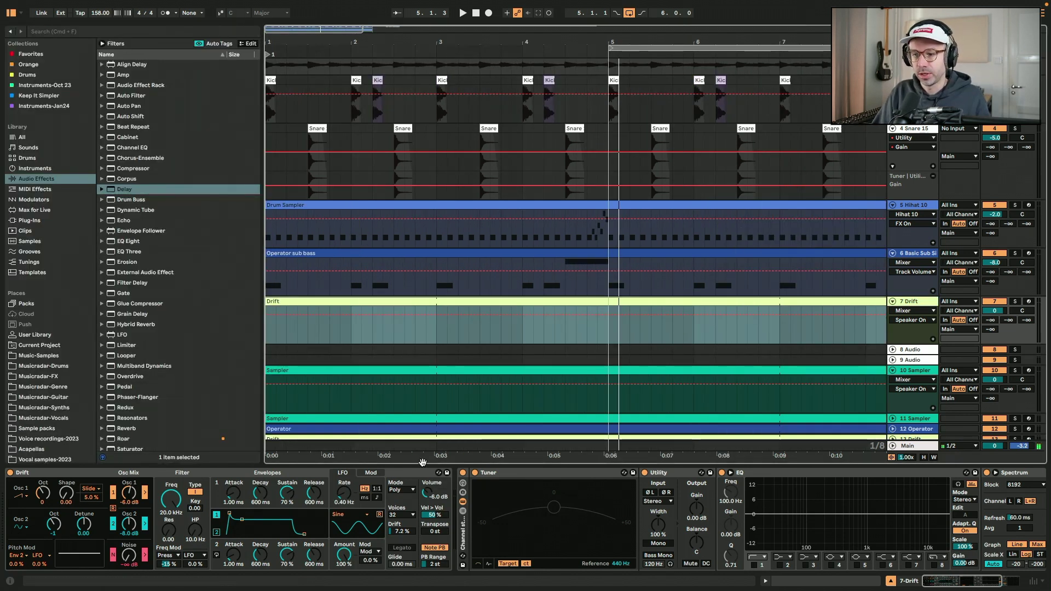
pyautogui.click(438, 473)
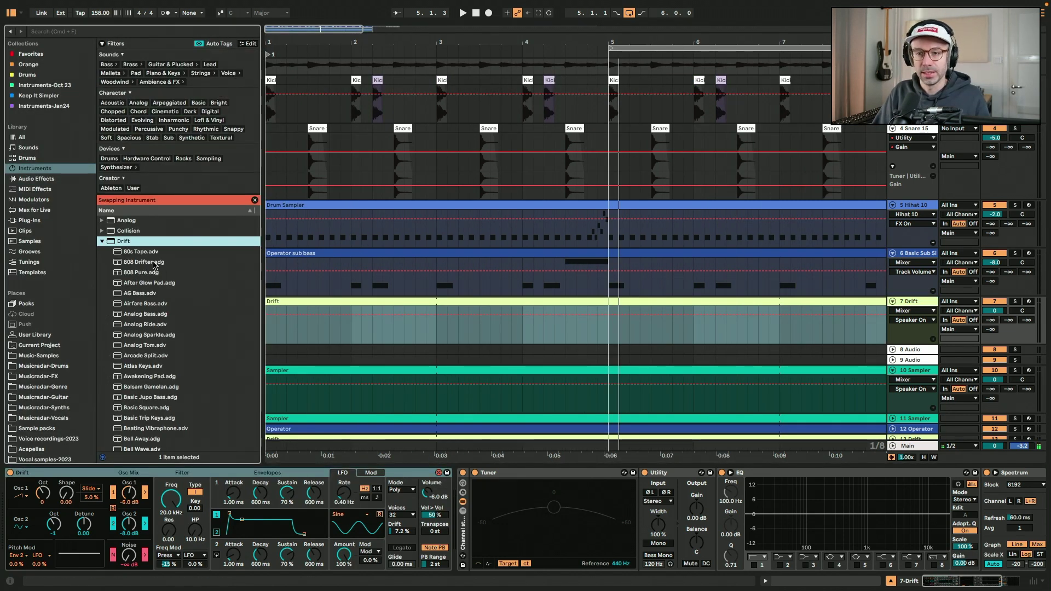
pyautogui.scroll(-6, 154, 266)
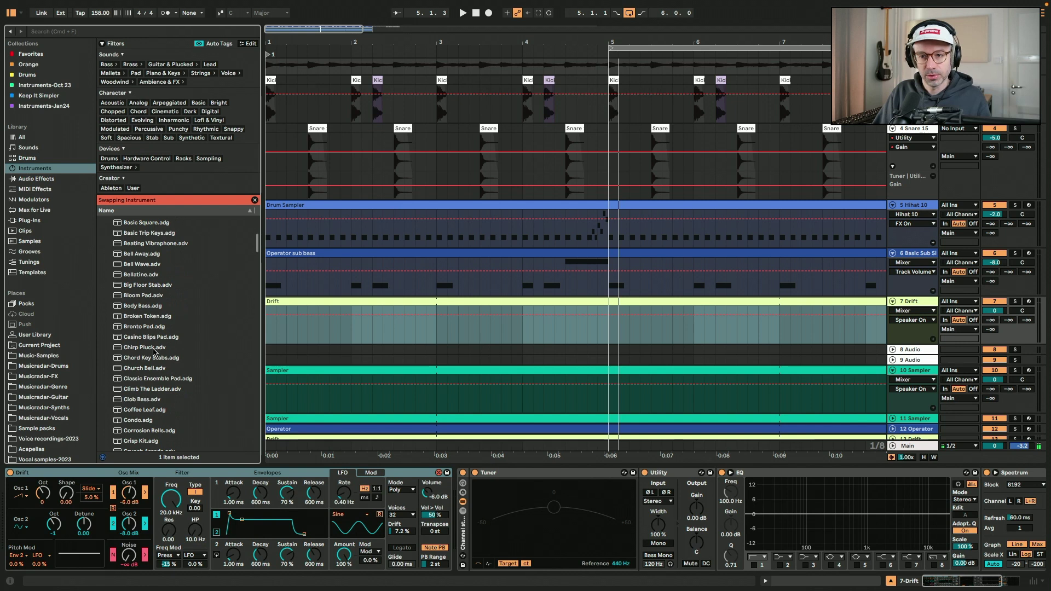
pyautogui.click(156, 336)
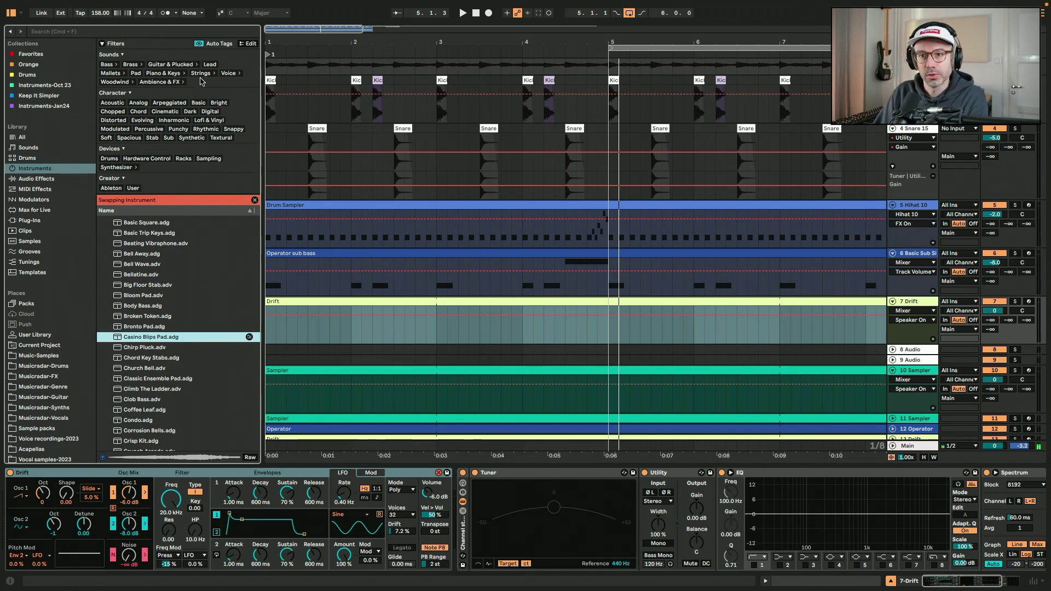
# Step: Filter the instrument presets by Ambience & FX, preview several Drift sounds and load Passing By on track 7
pyautogui.click(159, 82)
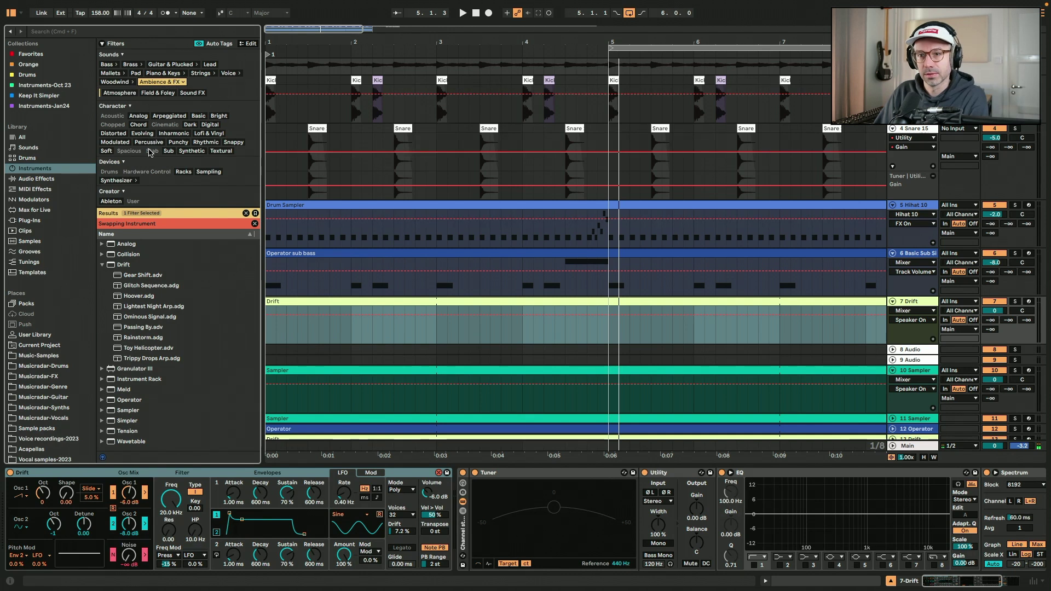
pyautogui.click(219, 151)
pyautogui.click(220, 151)
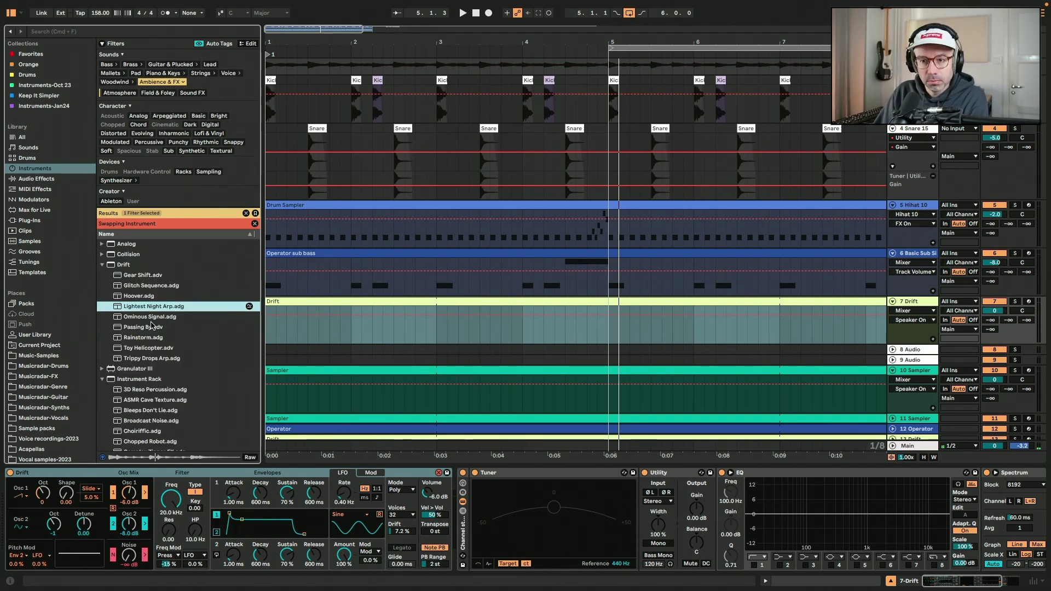
pyautogui.click(152, 326)
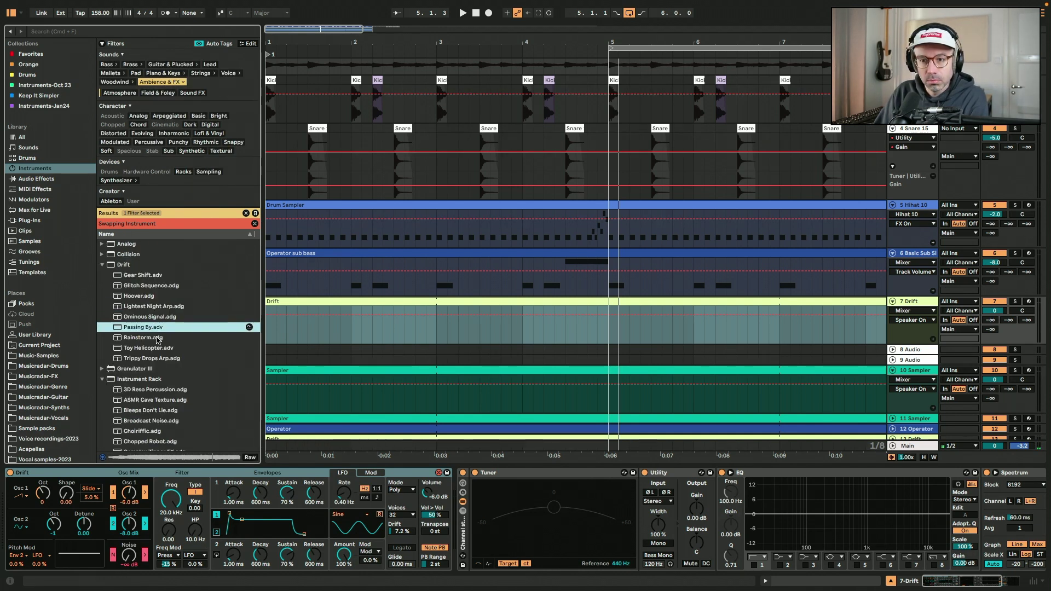
pyautogui.moveTo(375, 326); pyautogui.dragTo(375, 322)
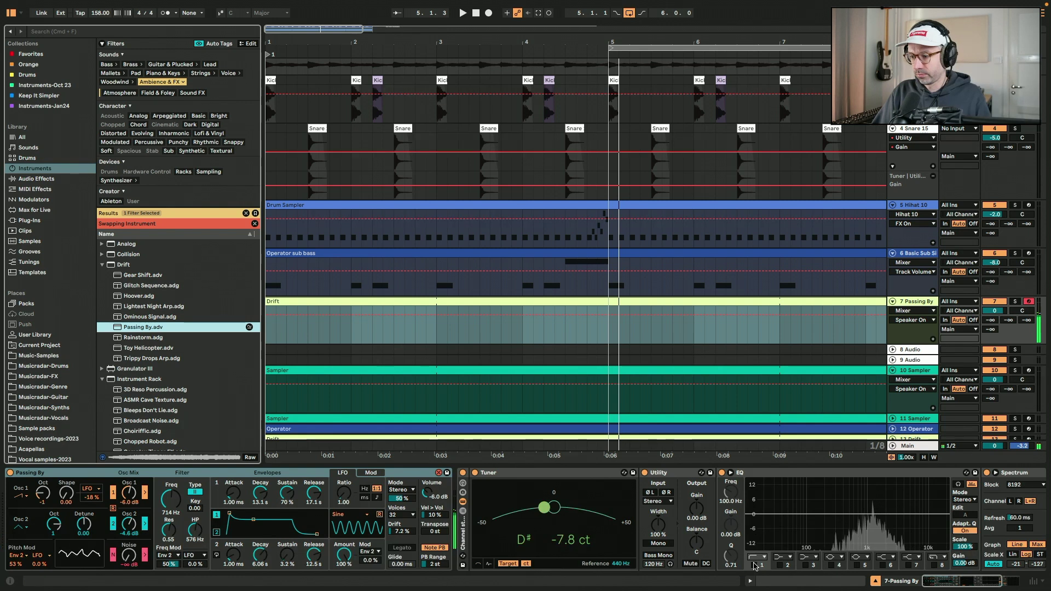
# Step: Enable the first low-cut band of the Passing By track's EQ and set the synth's envelope 1 release to 4.80 s
pyautogui.click(755, 566)
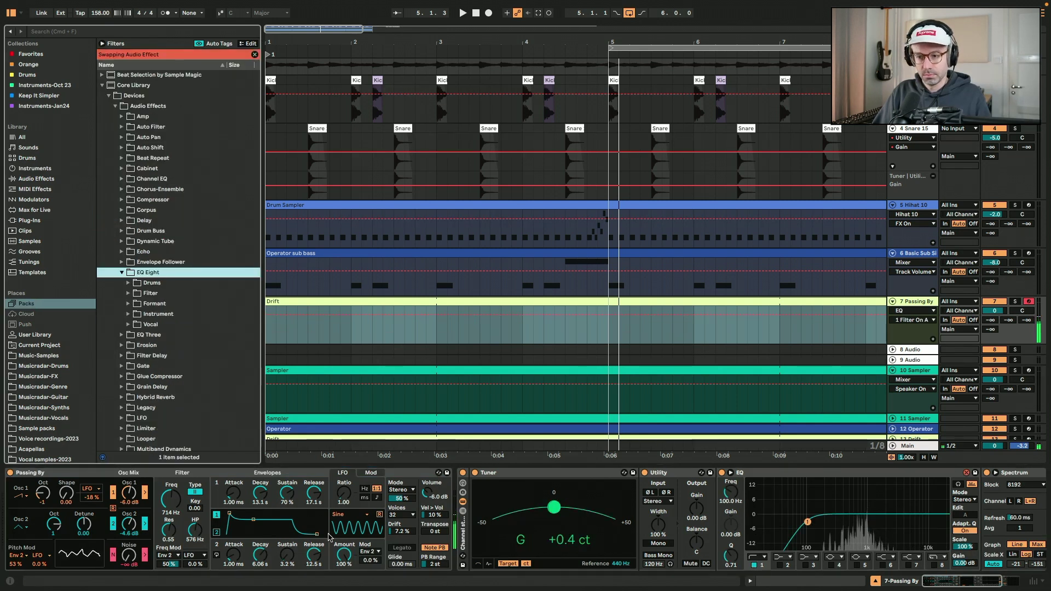
pyautogui.moveTo(320, 503); pyautogui.dragTo(314, 497)
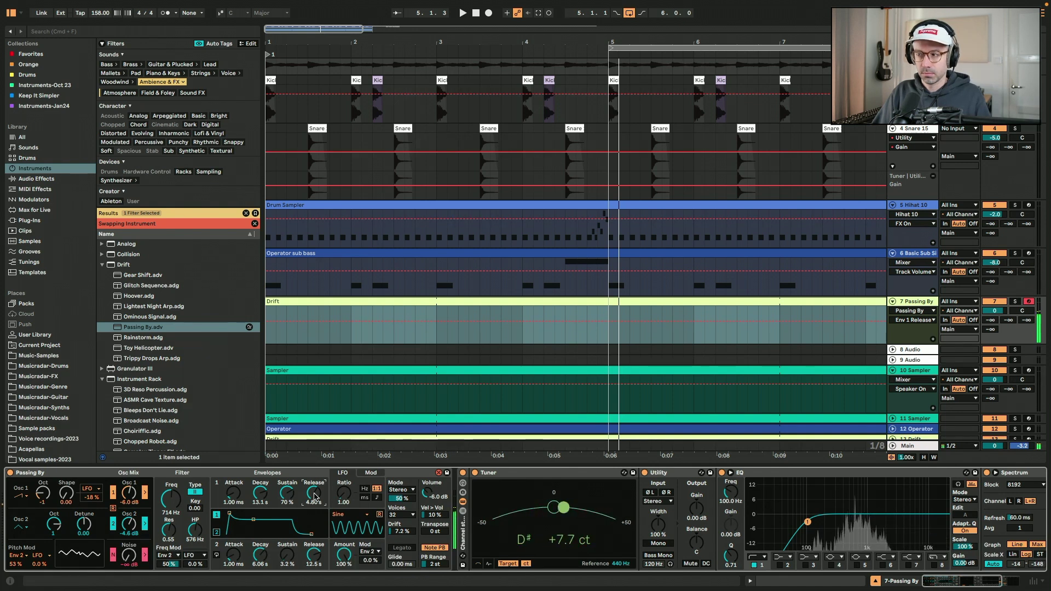
# Step: Open the Passing By track's MIDI clip, extend its loop over all eight bars and add a single note at bar 3
pyautogui.doubleClick(493, 304)
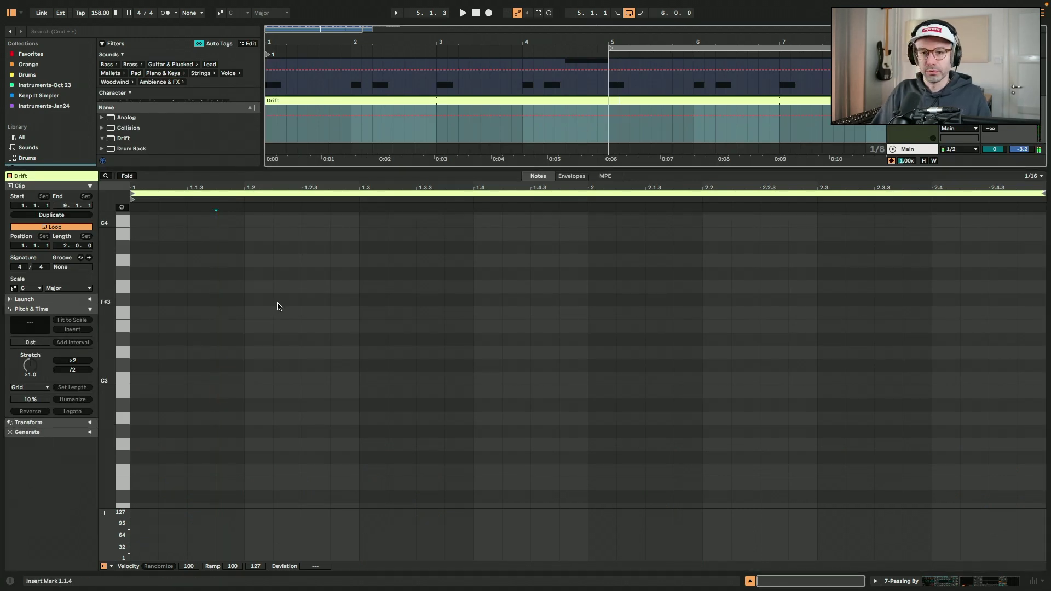
pyautogui.click(60, 247)
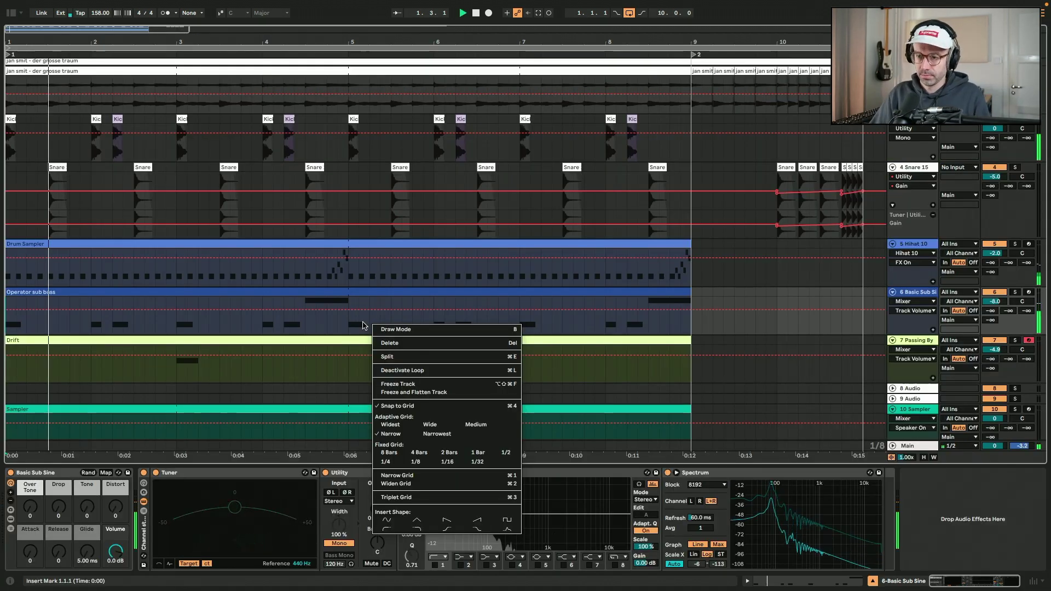
# Step: Set the Passing By track's volume to -7 dB while the loop plays
pyautogui.click(207, 390)
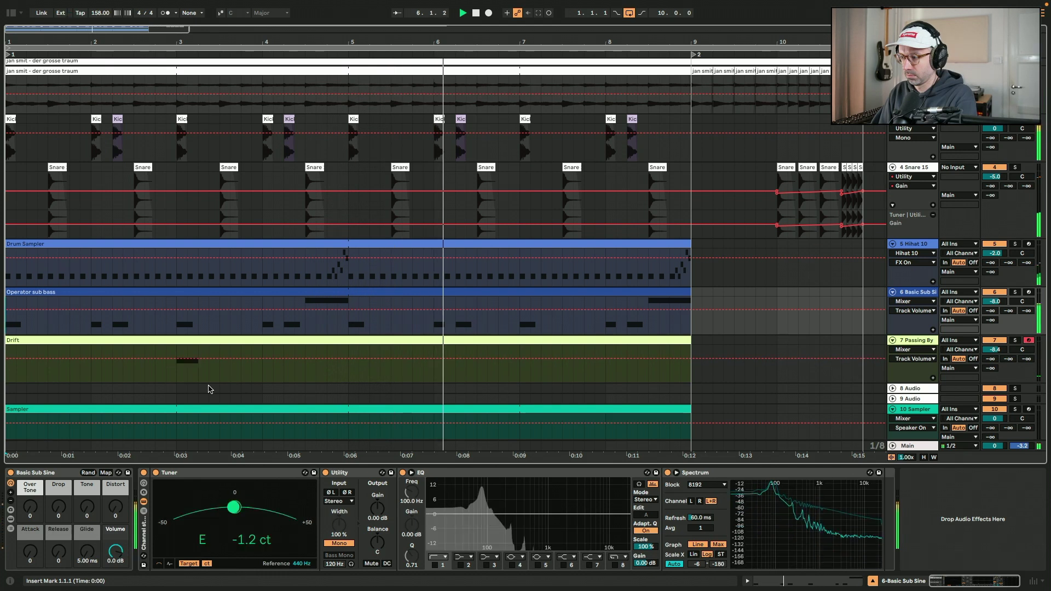
pyautogui.press('-')
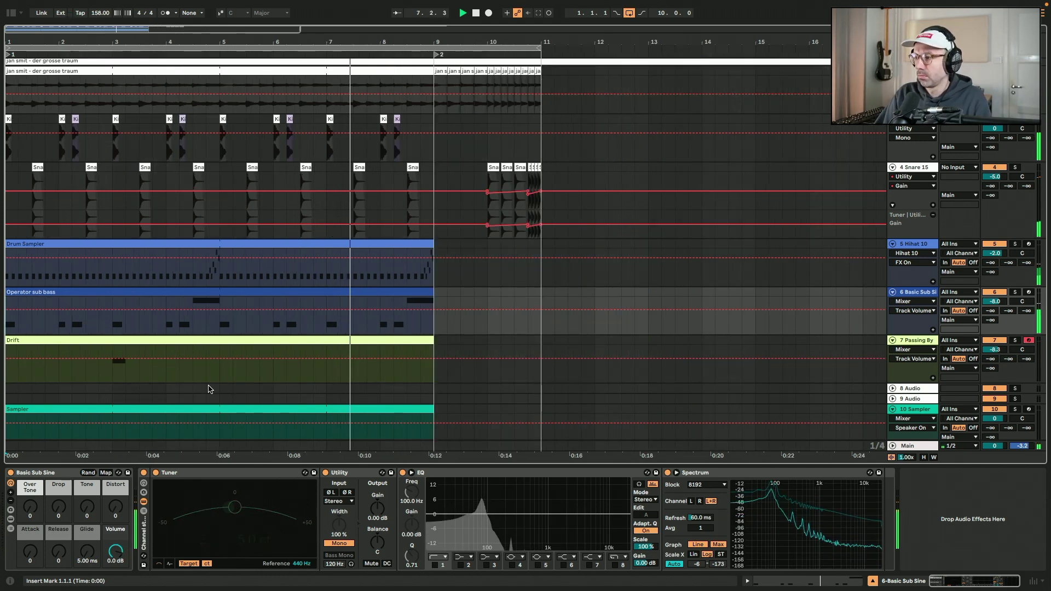
pyautogui.click(995, 351)
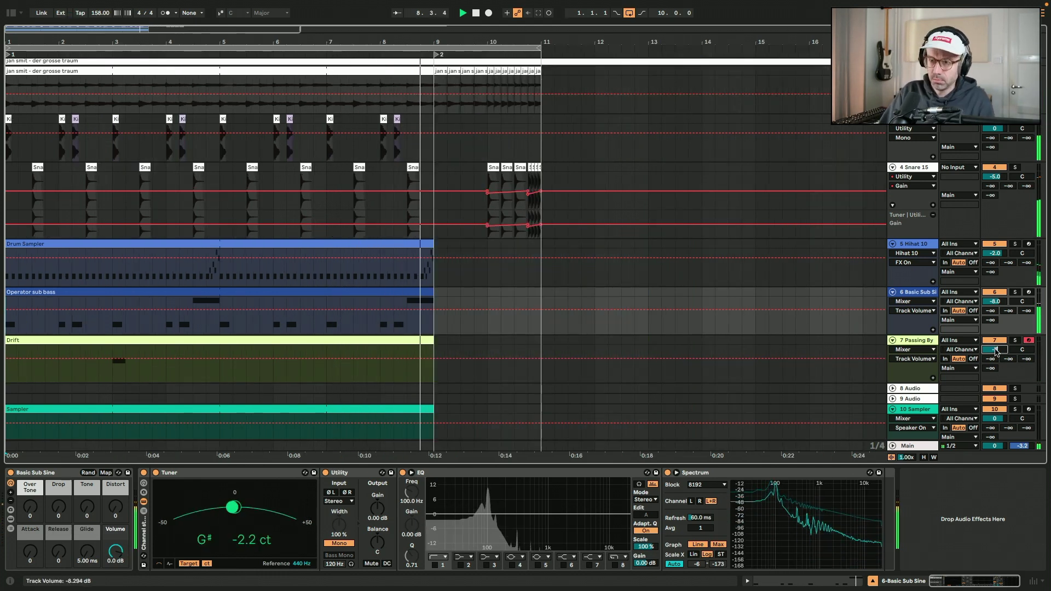
pyautogui.write('-7')
pyautogui.press('Return')
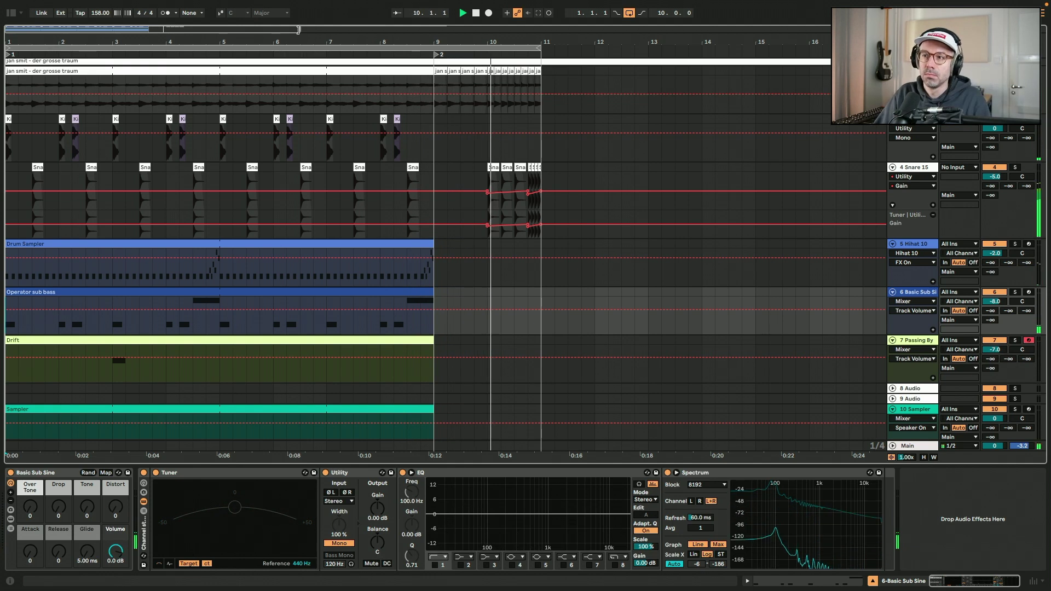
pyautogui.press('+')
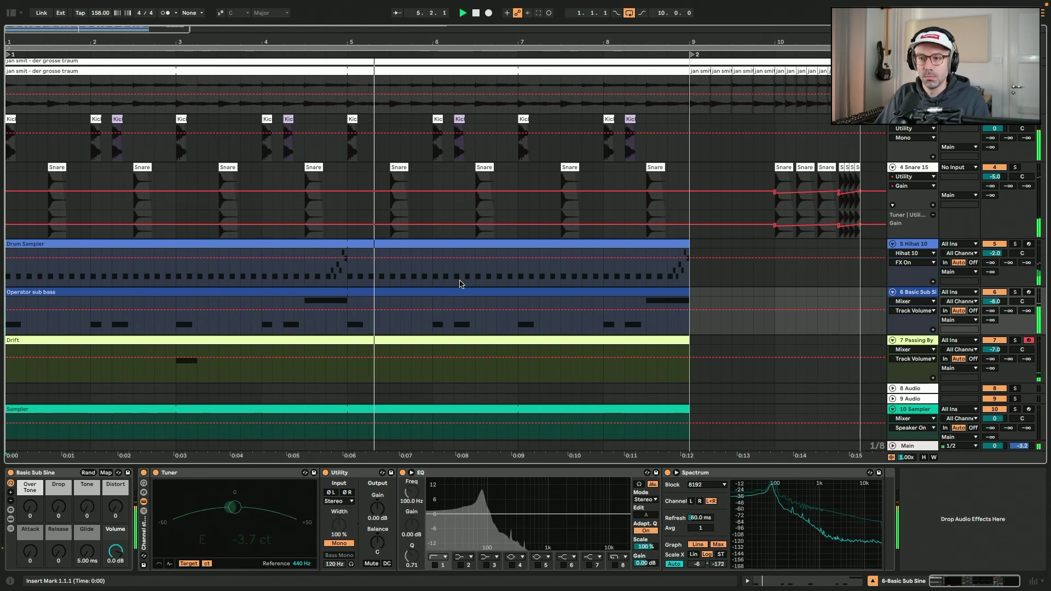
# Step: Lower the Passing By track's volume to -8.0 dB
pyautogui.moveTo(688, 340)
pyautogui.mouseDown()
pyautogui.moveTo(824, 340)
pyautogui.moveTo(682, 327)
pyautogui.mouseUp()
pyautogui.scroll(-5, 691, 333)
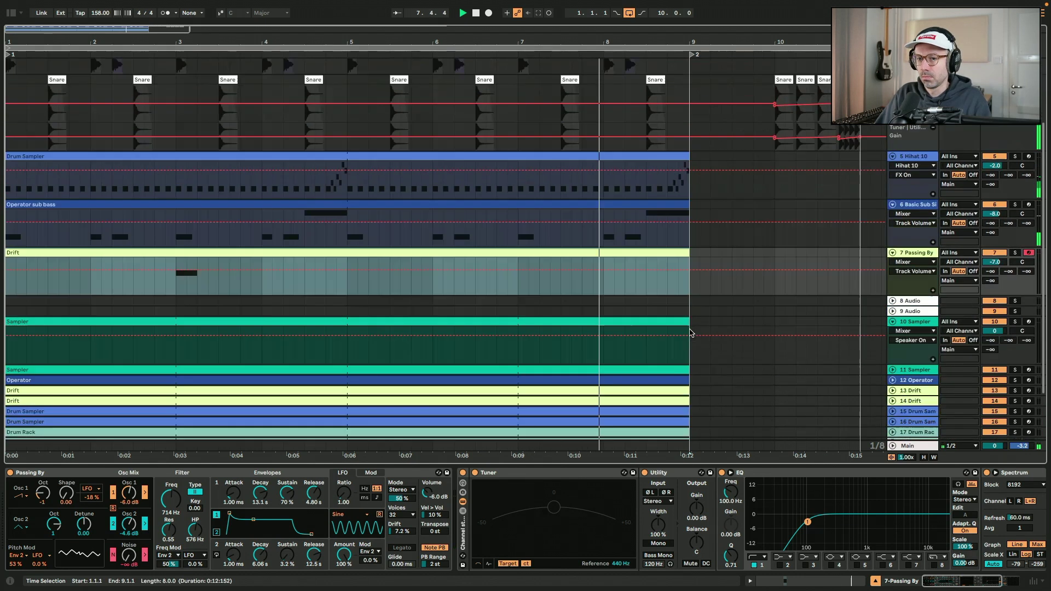
pyautogui.scroll(5, 691, 333)
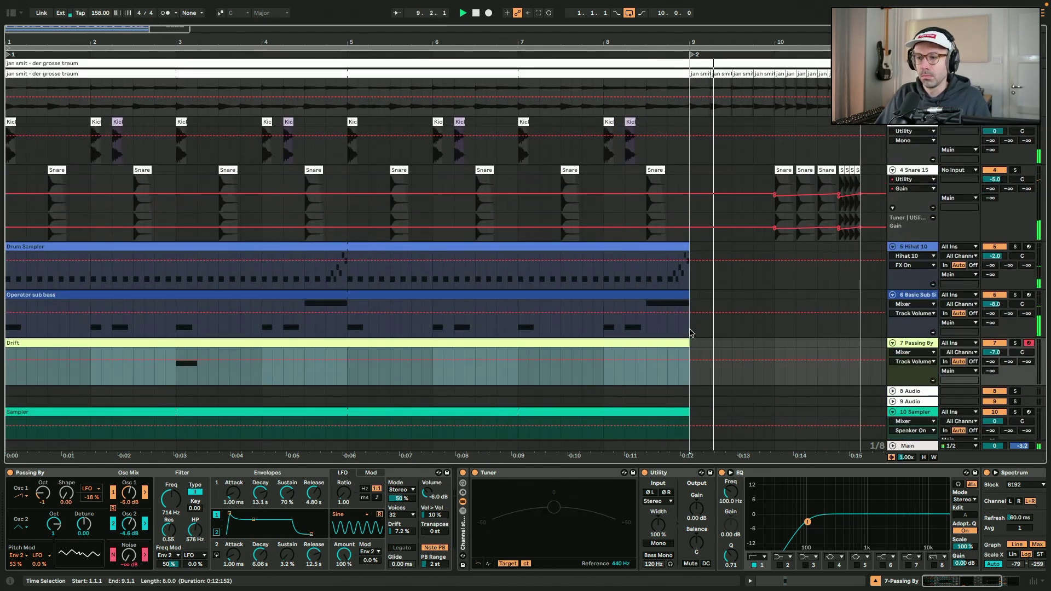
pyautogui.scroll(-3, 691, 332)
pyautogui.scroll(-10, 691, 332)
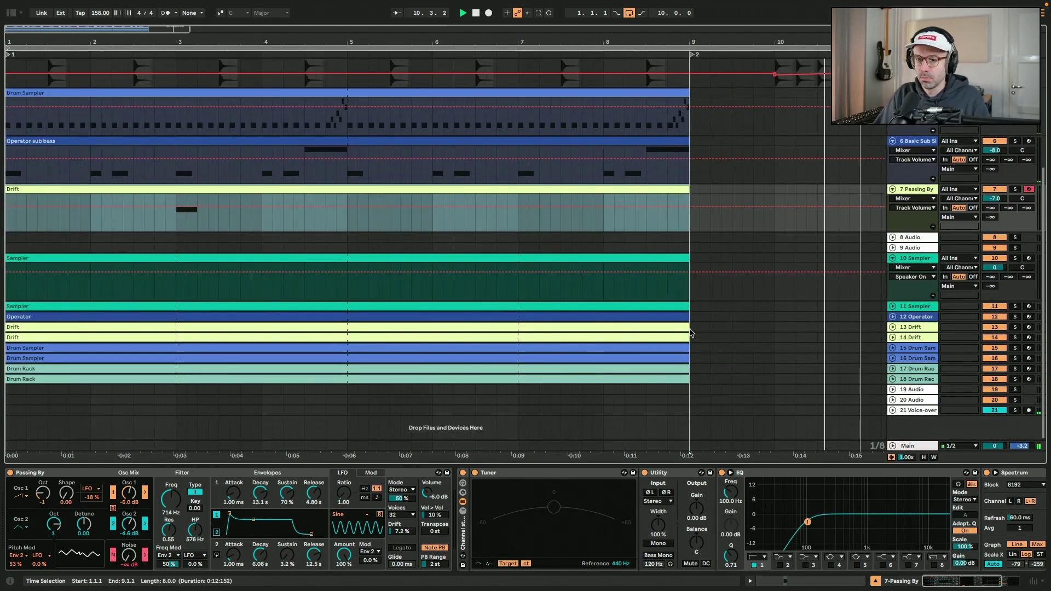
pyautogui.moveTo(995, 199); pyautogui.dragTo(999, 200)
# Step: Duplicate the Drift track 13, place the copy directly below the Passing By track and unfold it
pyautogui.click(912, 330)
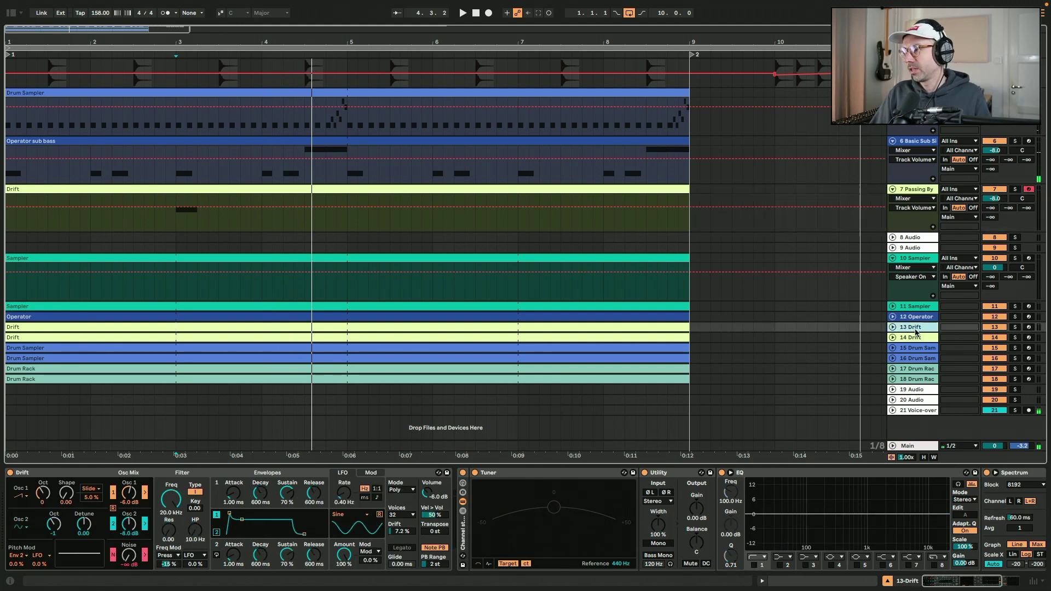
pyautogui.hotkey('ctrl', 'd')
pyautogui.moveTo(914, 236); pyautogui.dragTo(782, 232)
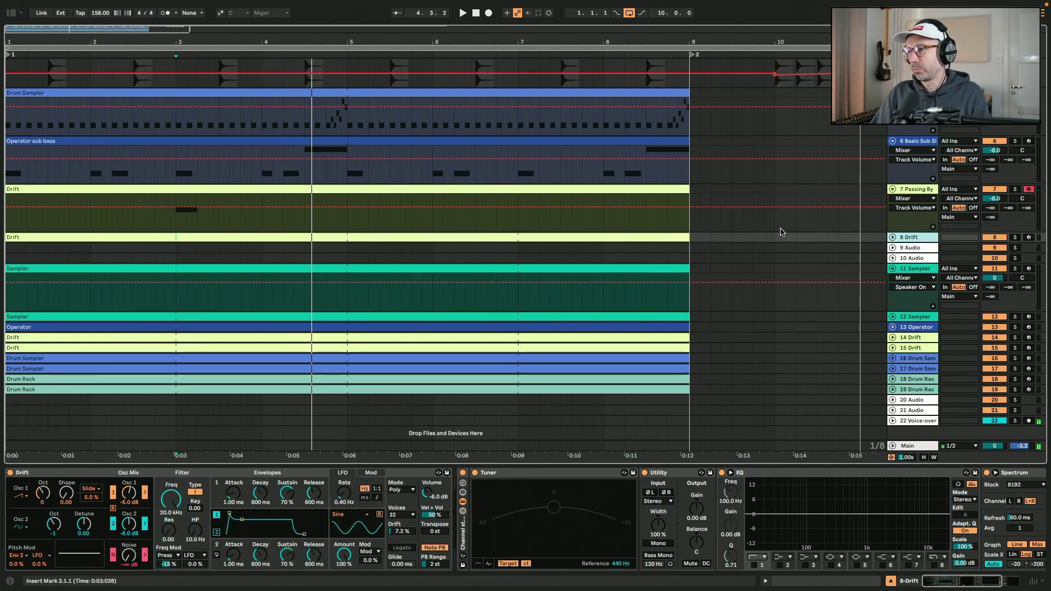
pyautogui.press('u')
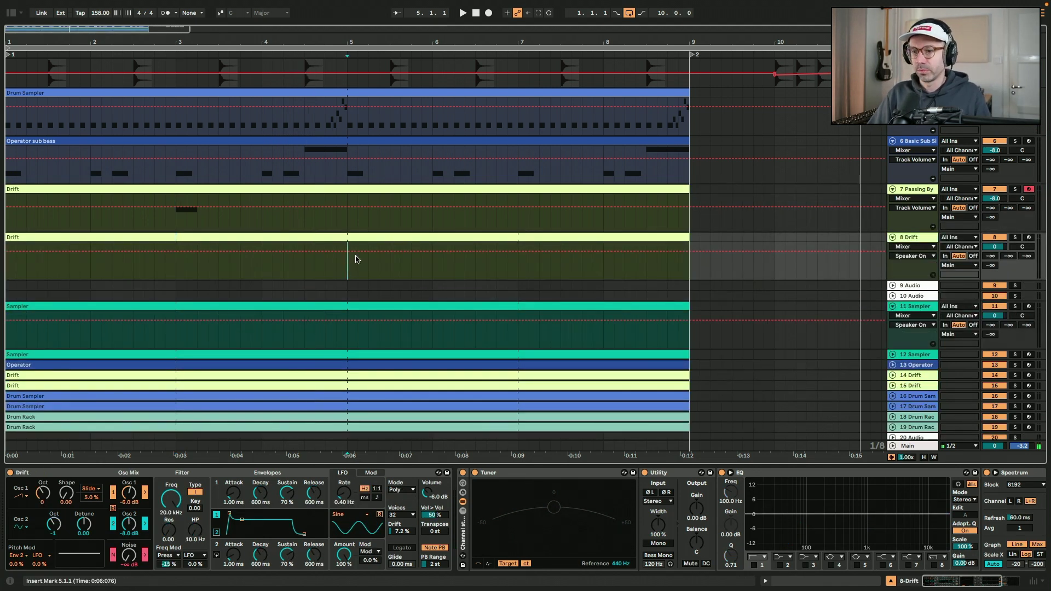
# Step: Split track 8's Drift clip at bar 5, delete the first half and move the second half to start at bar 9
pyautogui.hotkey('ctrl', 'e')
pyautogui.moveTo(391, 239); pyautogui.dragTo(552, 238)
pyautogui.moveTo(849, 239)
pyautogui.mouseDown()
pyautogui.moveTo(684, 233)
pyautogui.moveTo(869, 238)
pyautogui.mouseUp()
pyautogui.click(329, 234)
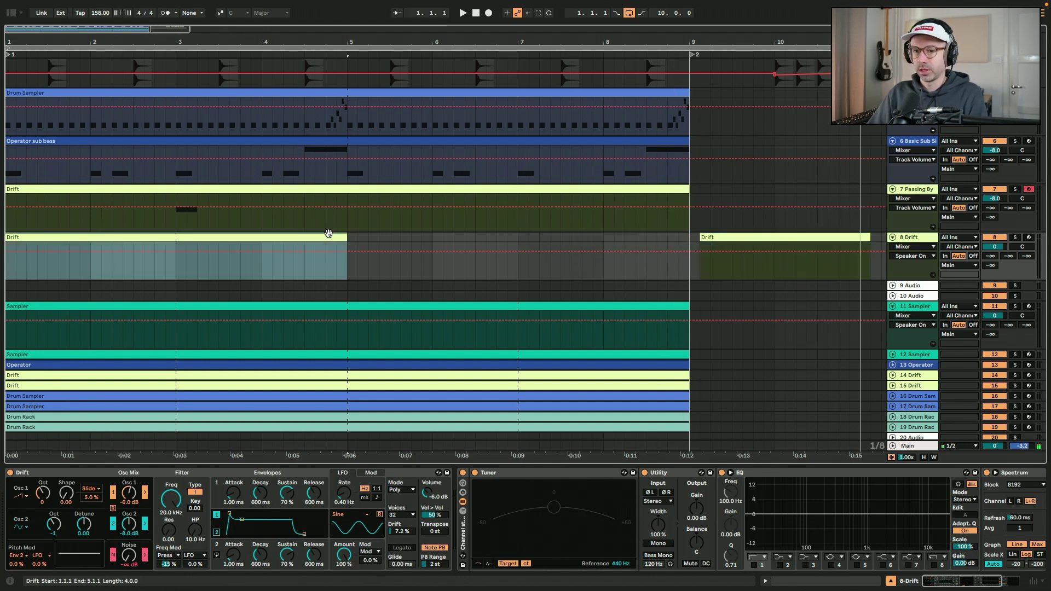
pyautogui.press('Delete')
pyautogui.moveTo(788, 238); pyautogui.dragTo(778, 237)
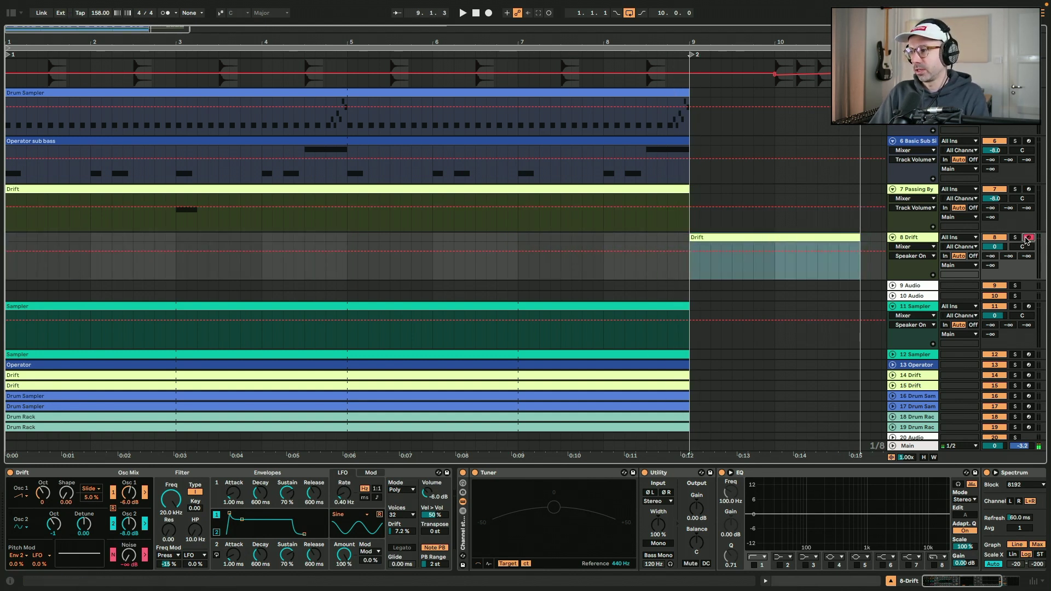
# Step: Switch track 8's Drift to noise only at -6.0 dB and draw a long G3 note in its clip
pyautogui.click(113, 525)
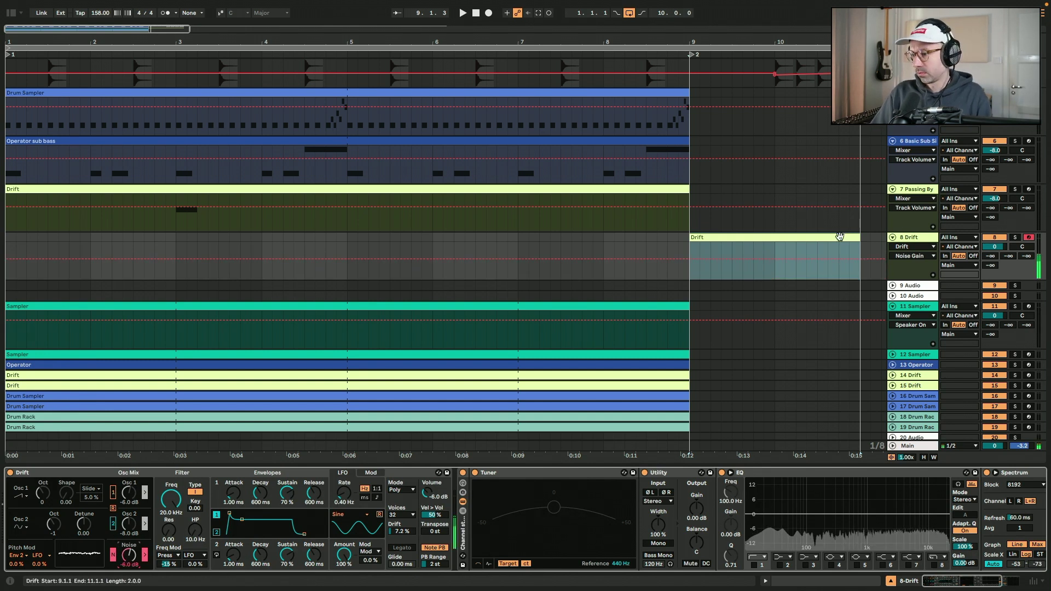
pyautogui.doubleClick(738, 237)
pyautogui.moveTo(155, 291); pyautogui.dragTo(925, 298)
# Step: Low-cut track 8 at 500 Hz with its EQ, play it back and shorten the G3 note to one bar
pyautogui.hotkey('shift', 'Tab')
pyautogui.press('space')
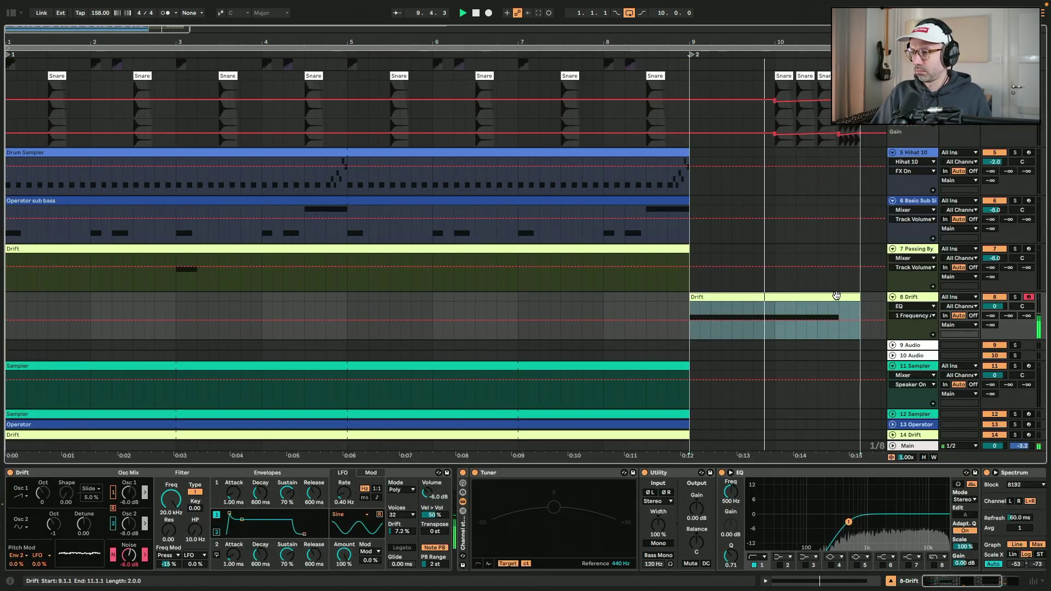
pyautogui.hotkey('shift', 'Tab')
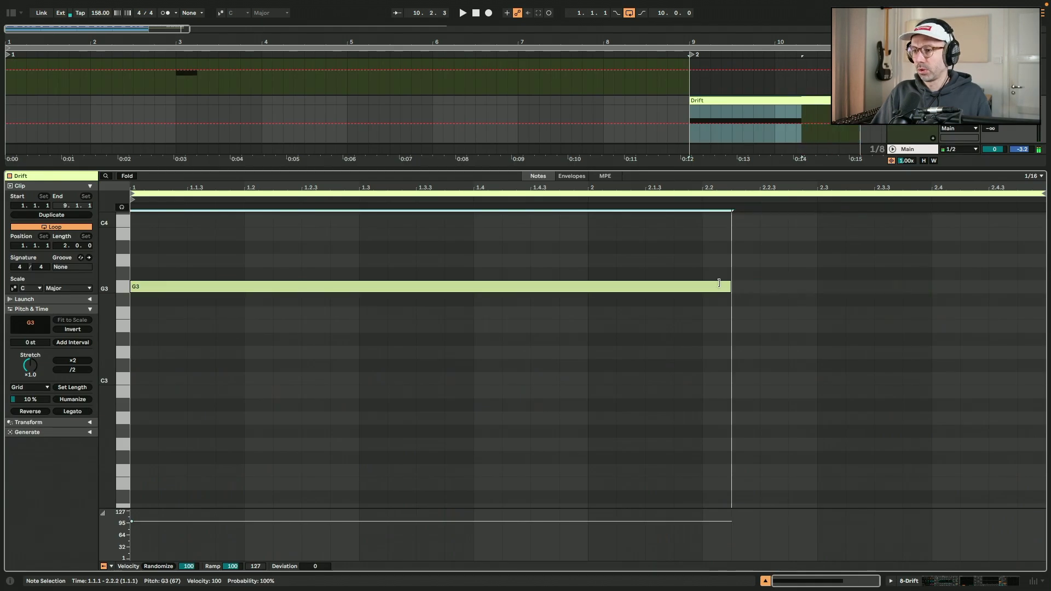
pyautogui.moveTo(731, 284); pyautogui.dragTo(594, 284)
pyautogui.hotkey('shift', 'Tab')
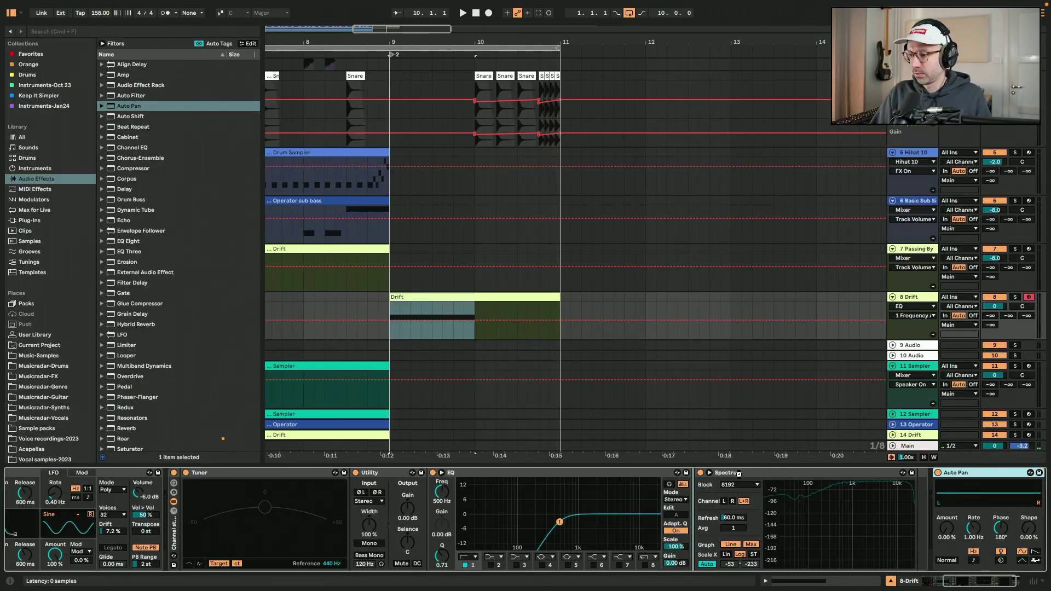
# Step: Put Auto Pan before track 8's Spectrum with amount 70.6% and rate 0.30 Hz, and set the track's volume to -6.0 dB
pyautogui.moveTo(739, 475); pyautogui.dragTo(1029, 474)
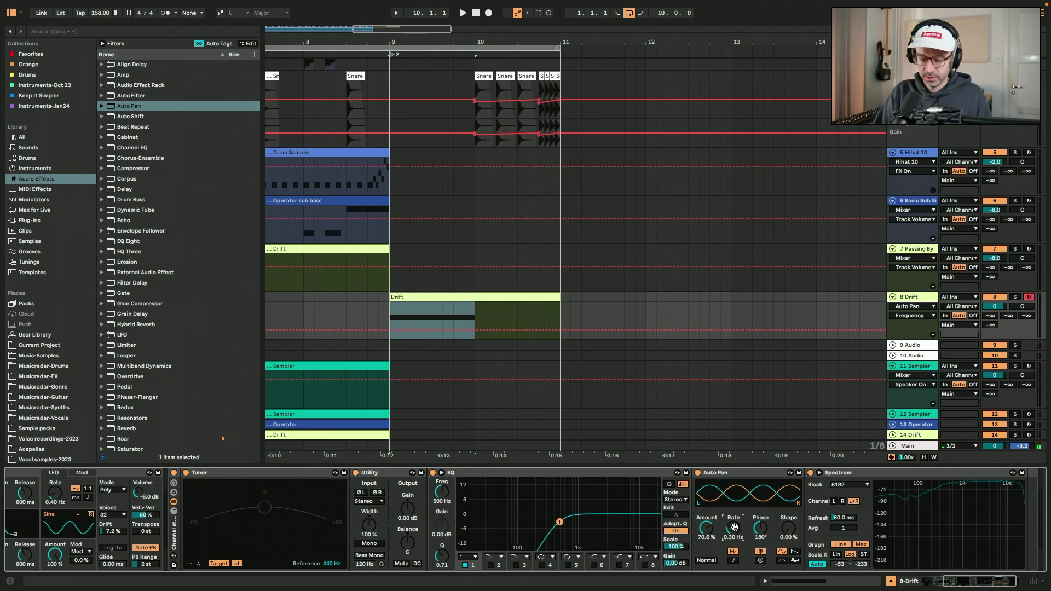
pyautogui.press('super+alt+b')
pyautogui.press('space')
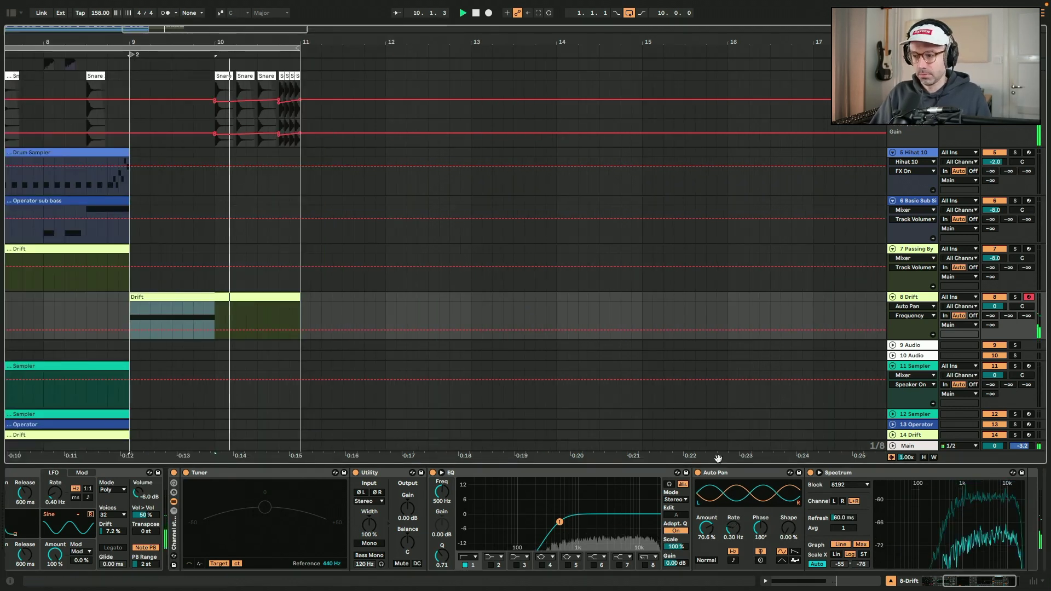
pyautogui.press('space')
pyautogui.moveTo(995, 306); pyautogui.dragTo(998, 309)
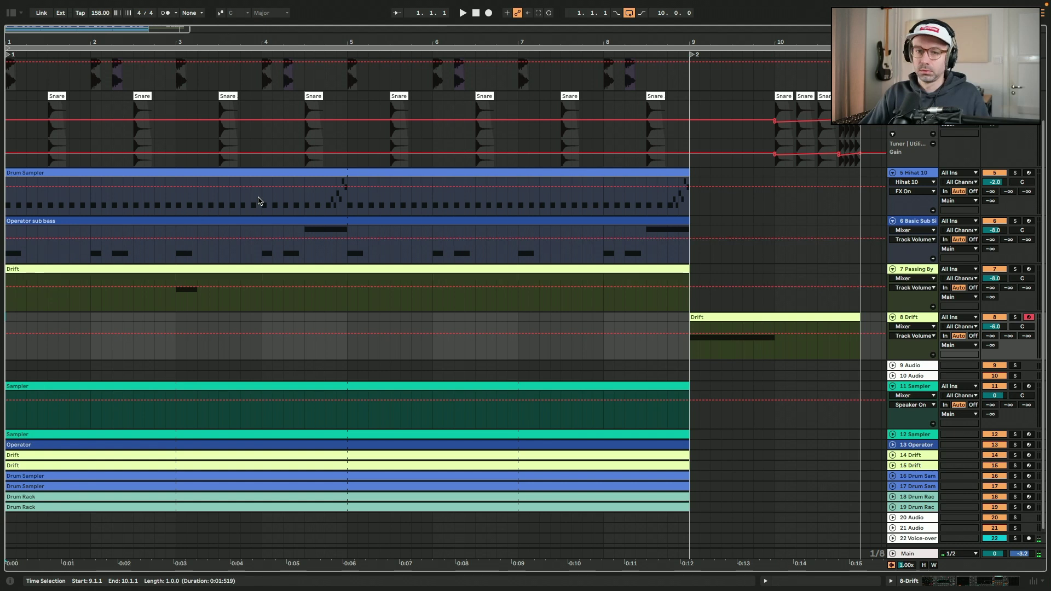
# Step: Play the arrangement from the start and move the E3 note in the Passing By clip from bar 3 to bar 5
pyautogui.press('space')
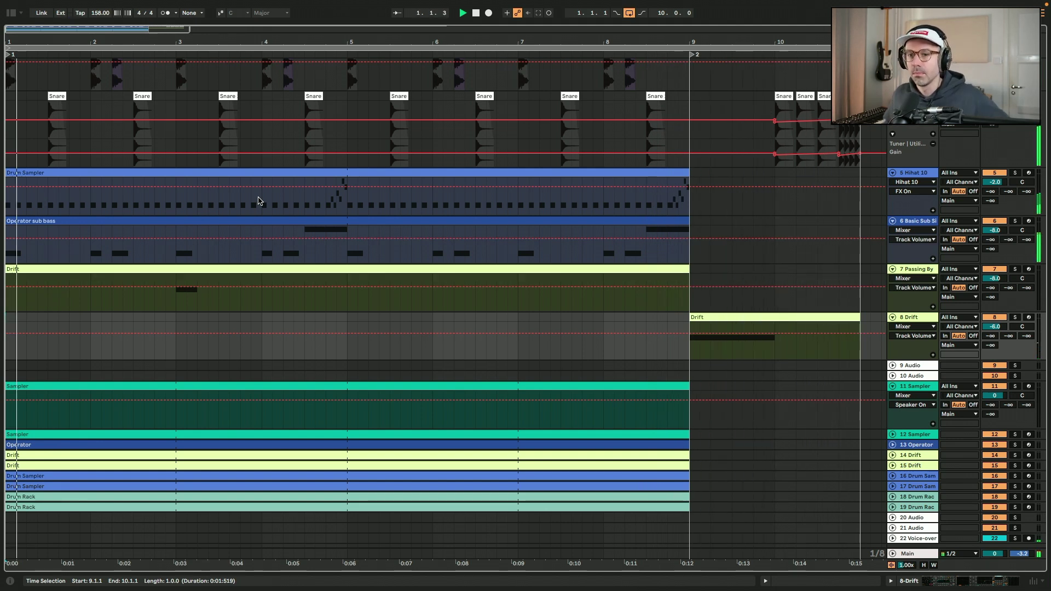
pyautogui.doubleClick(251, 272)
pyautogui.press('space')
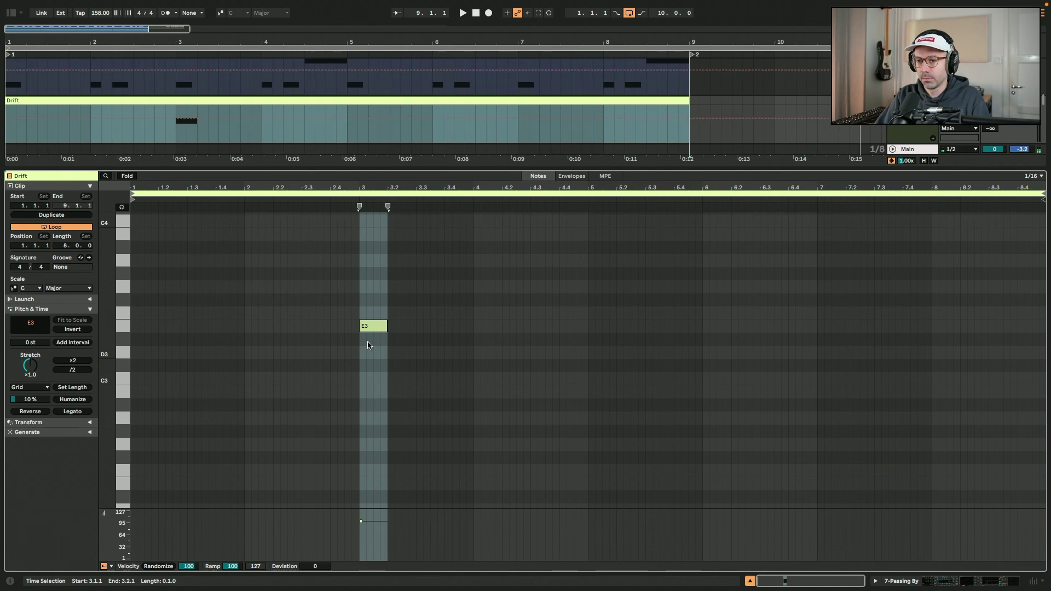
pyautogui.moveTo(375, 327); pyautogui.dragTo(605, 327)
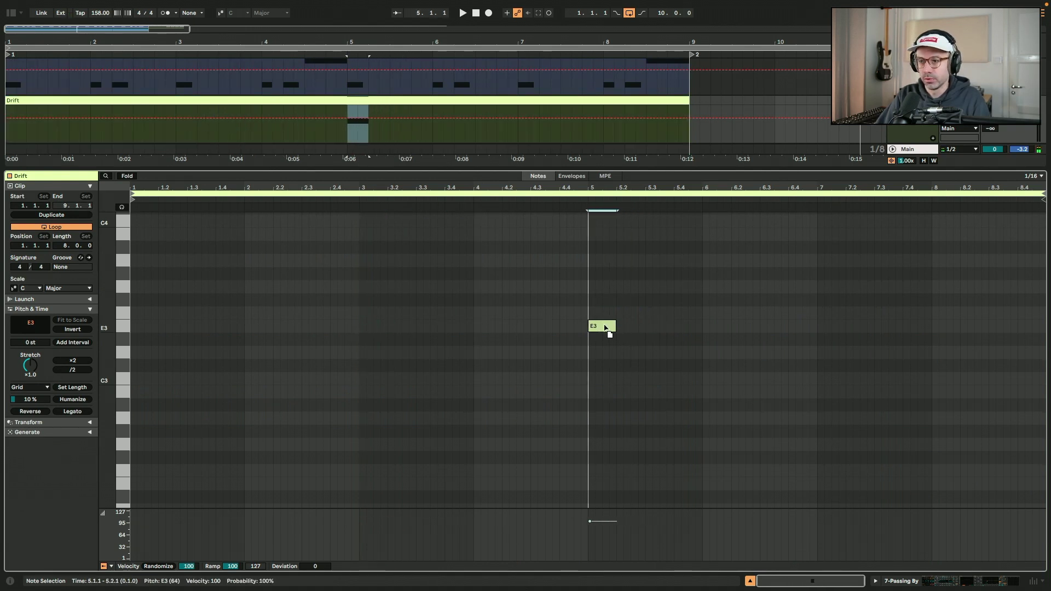
# Step: Extend the Passing By clip and its loop to 10 bars, add a short higher note at bar 9 and play from bar 8
pyautogui.hotkey('shift', 'Tab')
pyautogui.hotkey('shift', 'Tab')
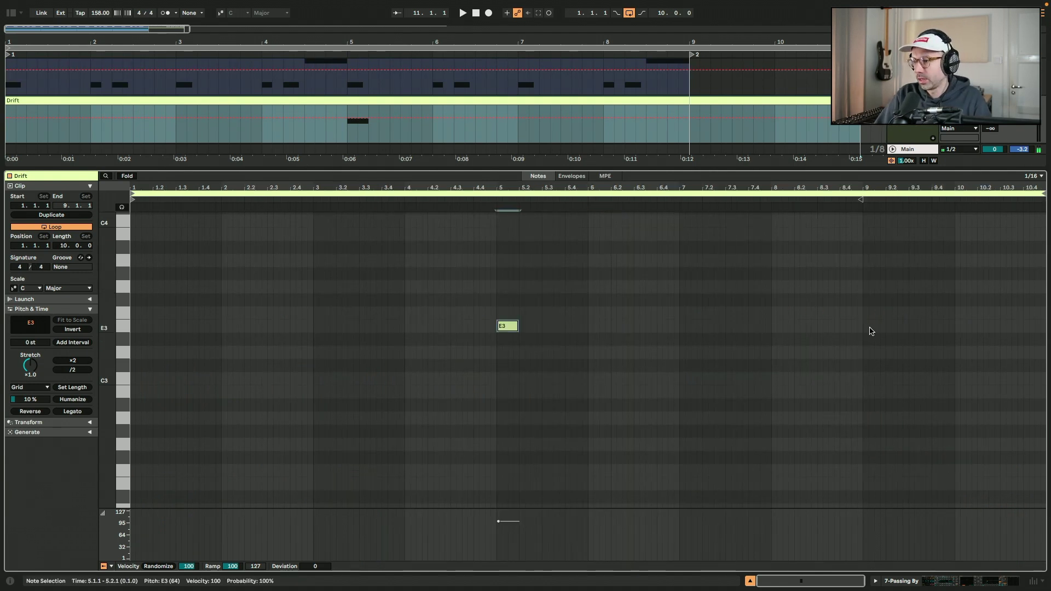
pyautogui.doubleClick(870, 327)
pyautogui.hotkey('shift', 'Tab')
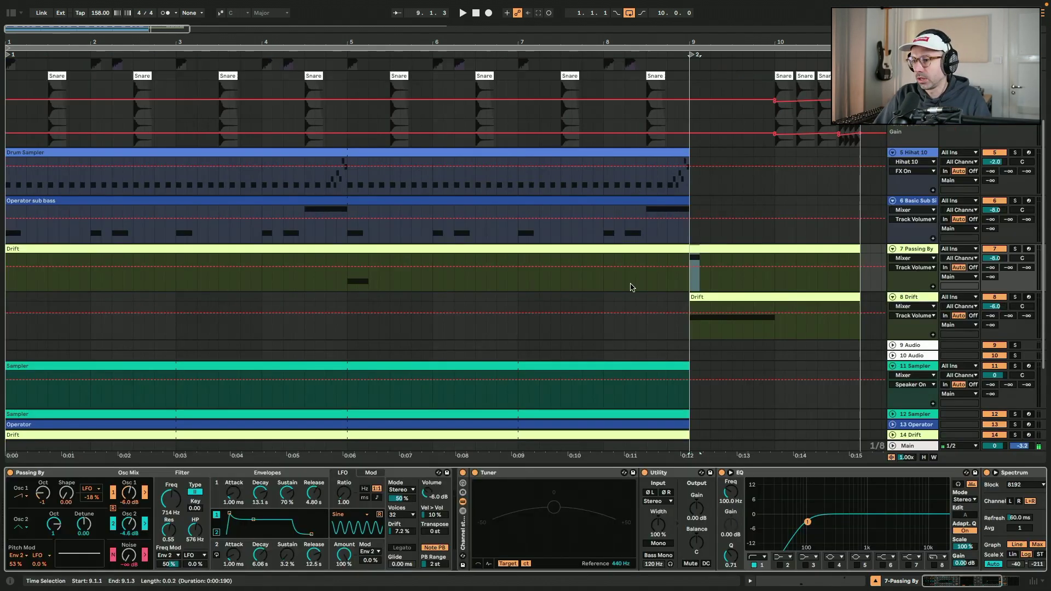
pyautogui.click(604, 287)
pyautogui.press('space')
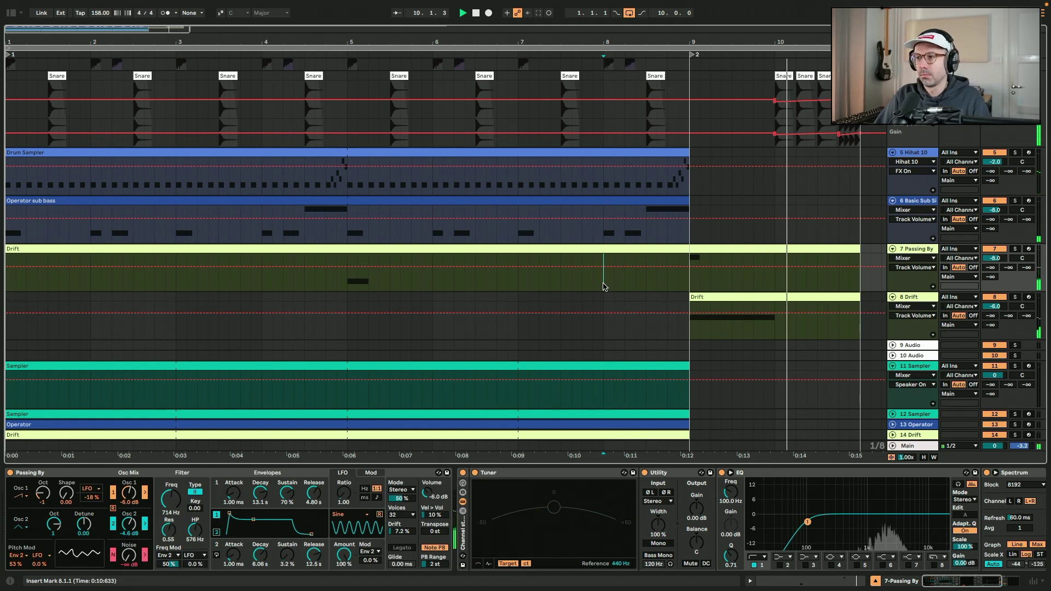
# Step: Lower the Snare 15 track's volume to -5.6 dB
pyautogui.scroll(3, 604, 287)
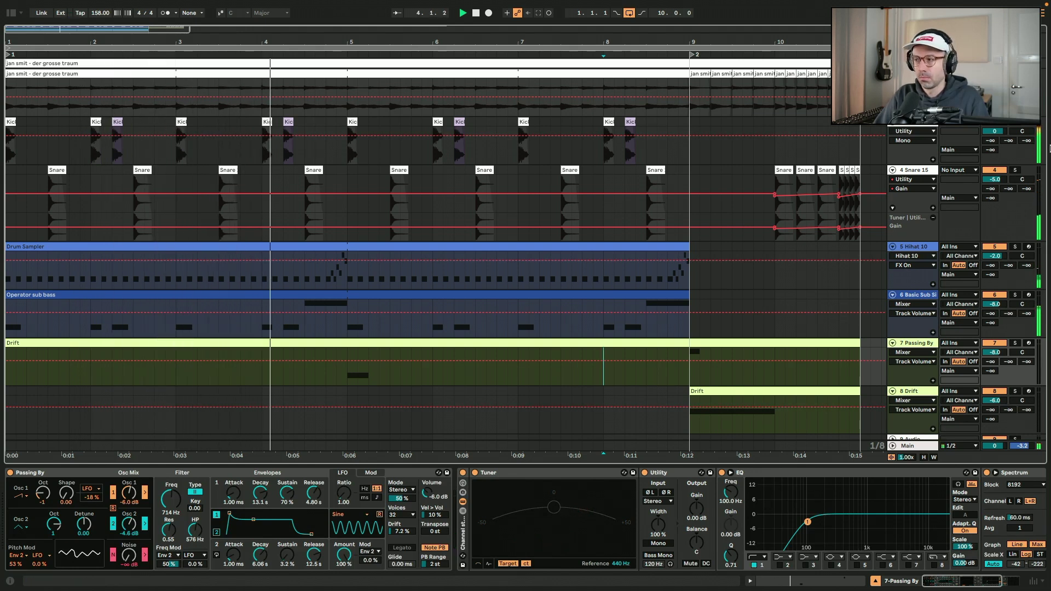
pyautogui.moveTo(995, 179); pyautogui.dragTo(995, 183)
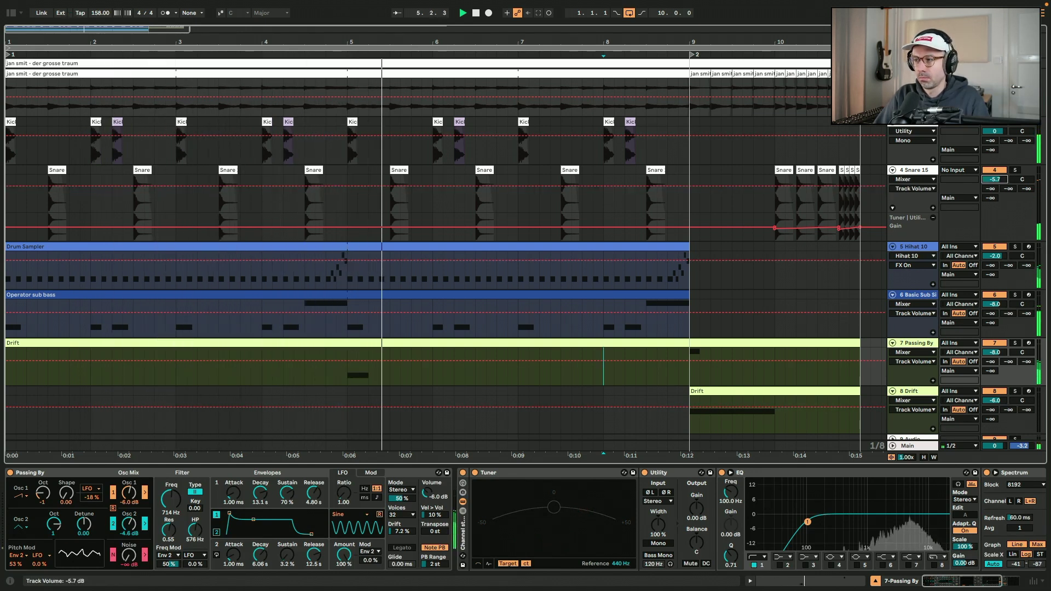
pyautogui.click(1010, 230)
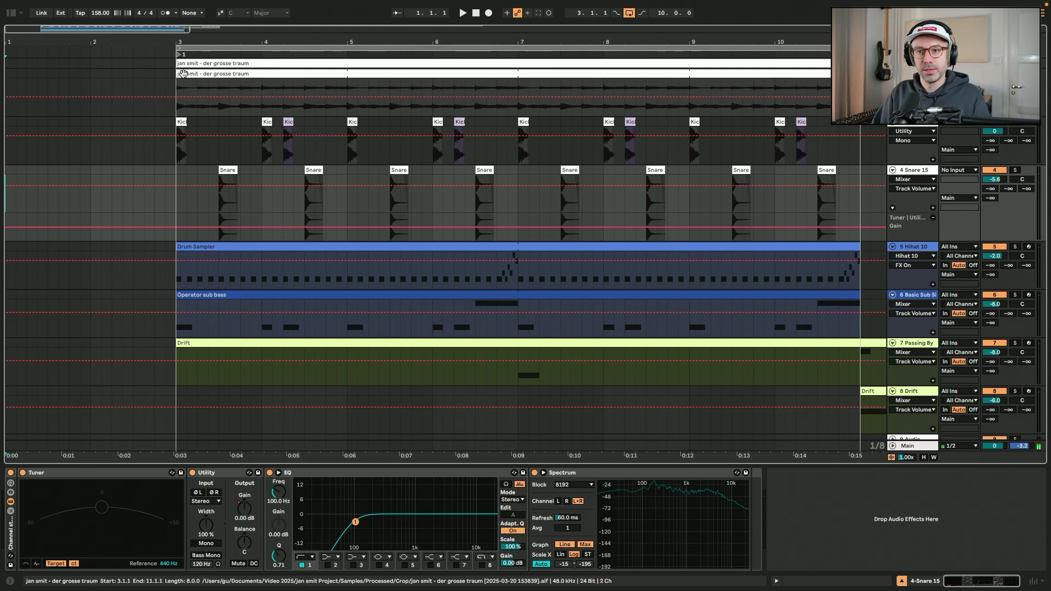
# Step: Fill the two-bar intro with a copy of the song loop, reverse the copy and play it into the main section
pyautogui.click(131, 94)
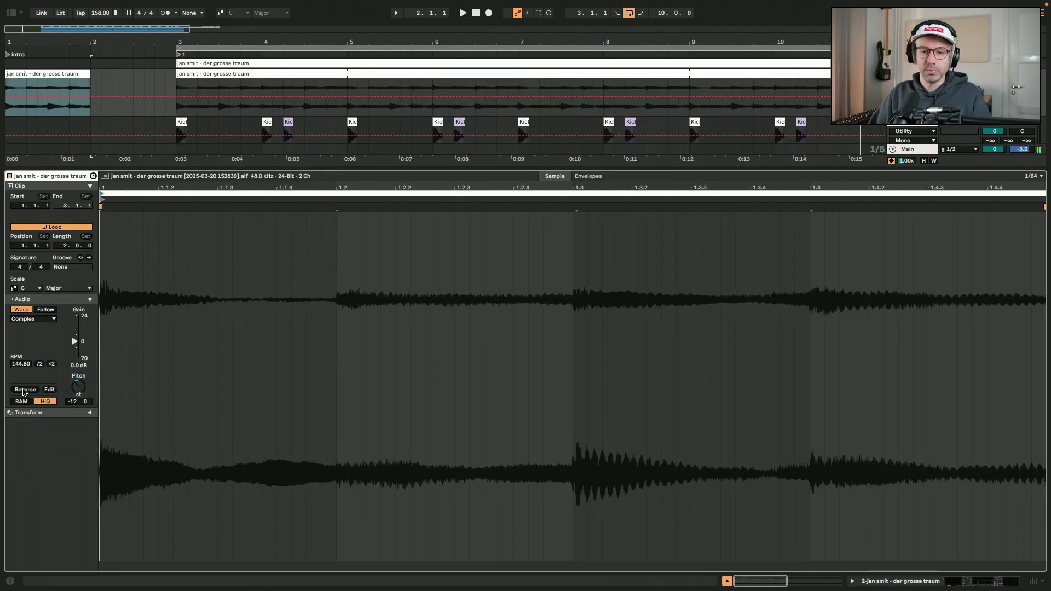
pyautogui.click(24, 390)
pyautogui.press('space')
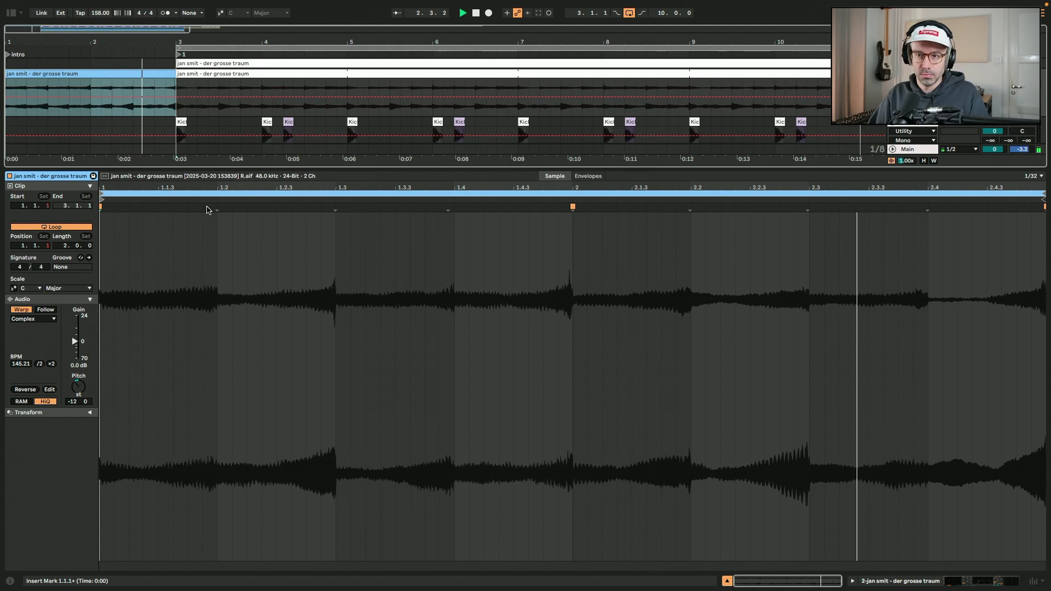
pyautogui.hotkey('shift', 'Tab')
pyautogui.hotkey('shift', 'Tab')
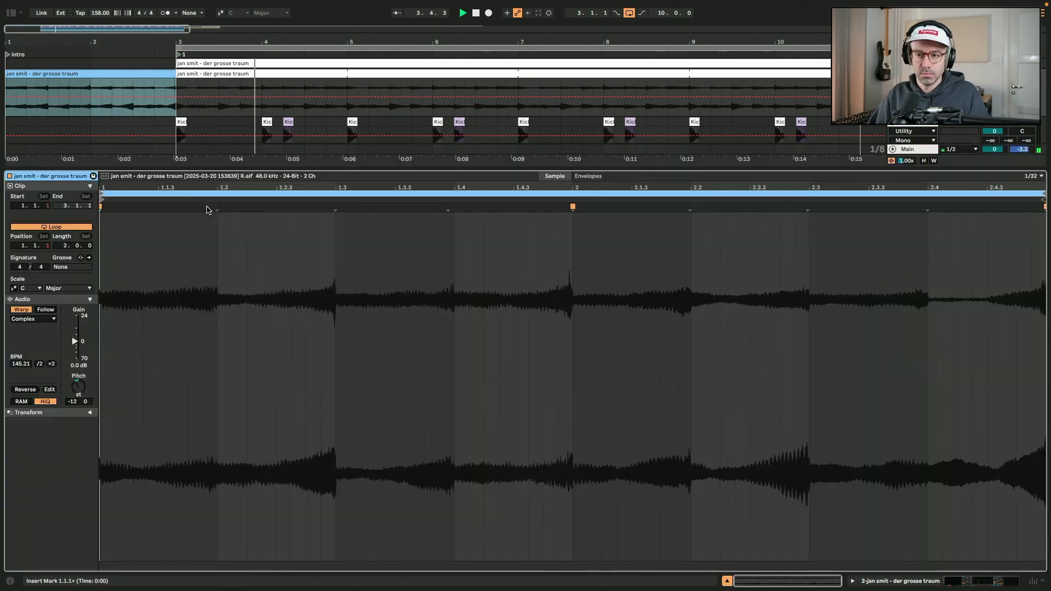
pyautogui.hotkey('shift', 'Tab')
pyautogui.press('space')
# Step: Extend the start of the Operator sub bass clip back to 2.3.1 and play the intro from the beginning
pyautogui.click(141, 173)
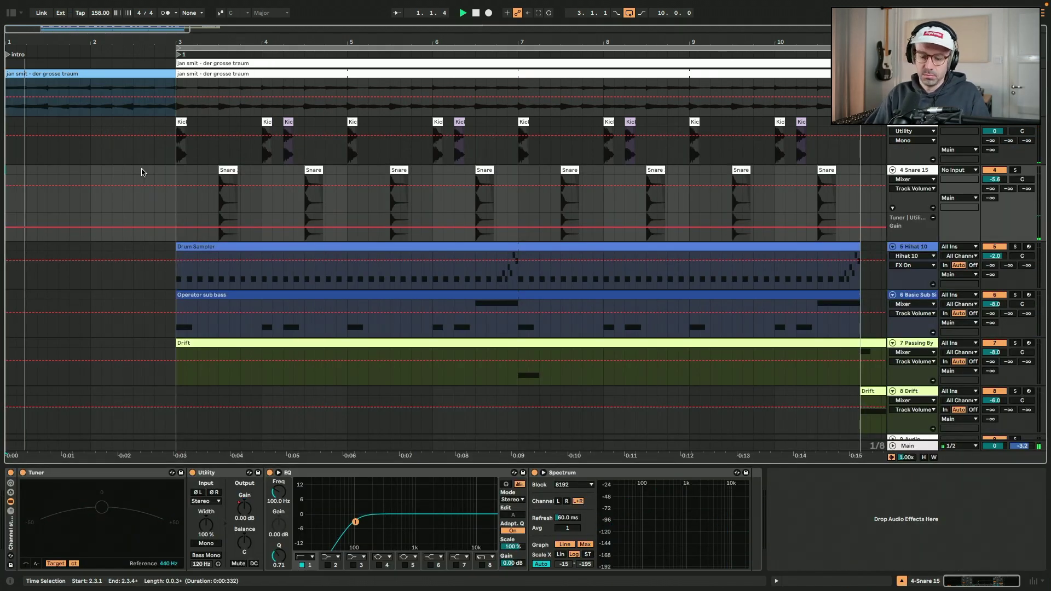
pyautogui.moveTo(175, 299); pyautogui.dragTo(134, 294)
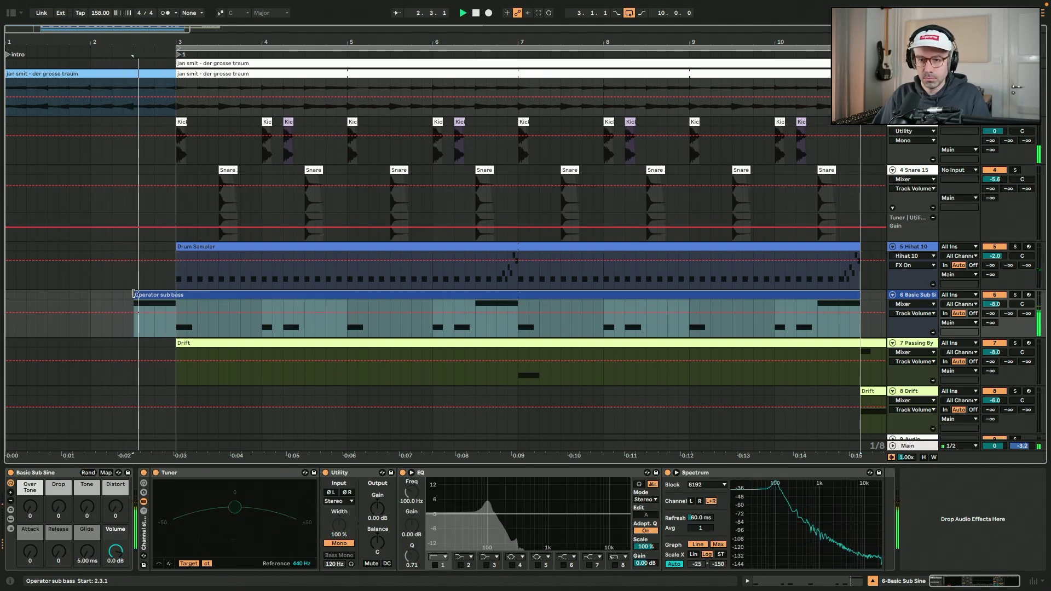
pyautogui.click(128, 296)
pyautogui.click(130, 296)
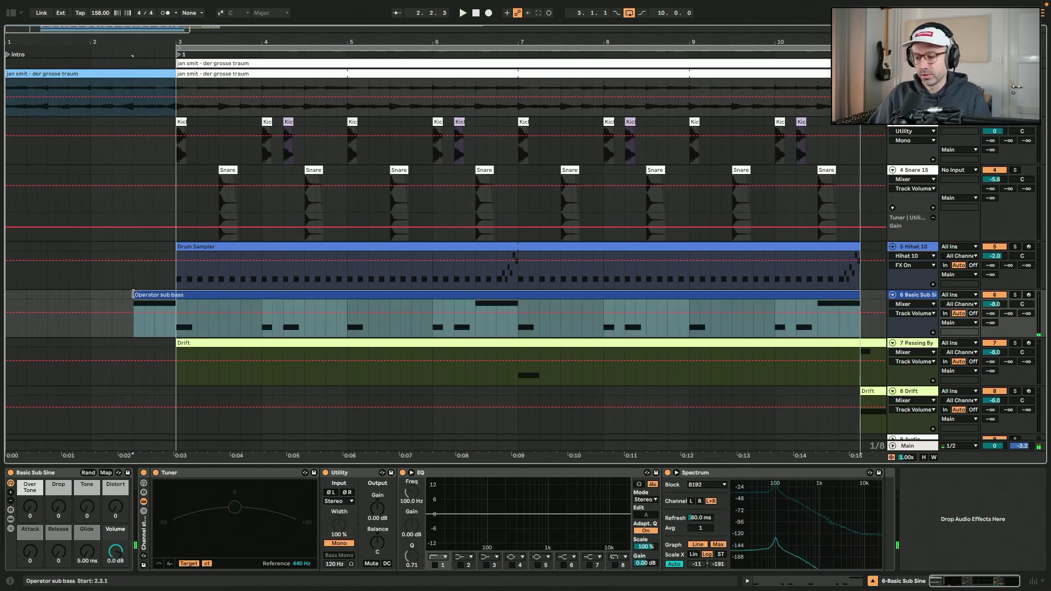
pyautogui.click(134, 294)
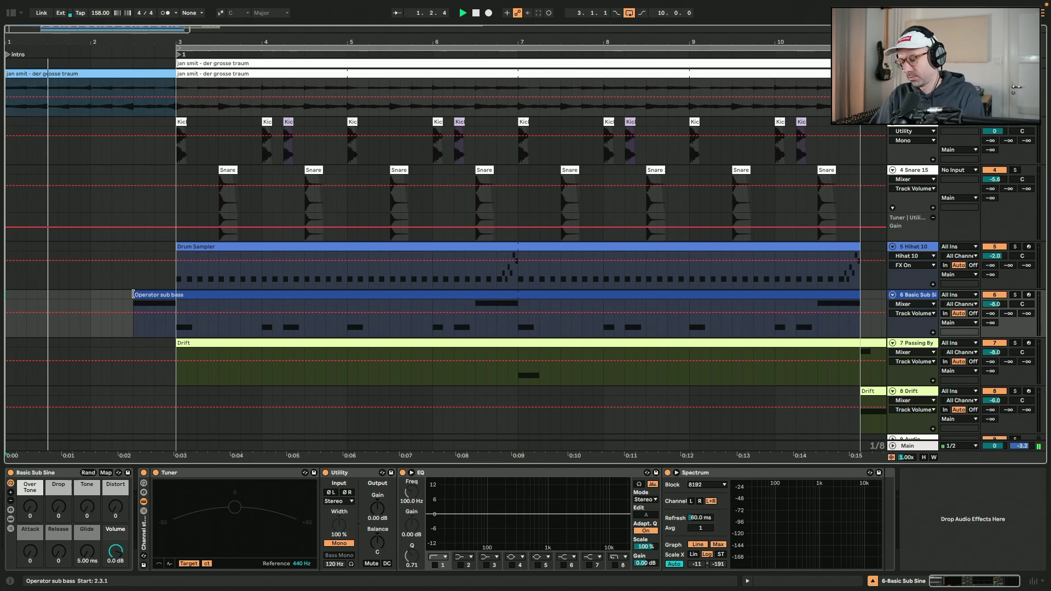